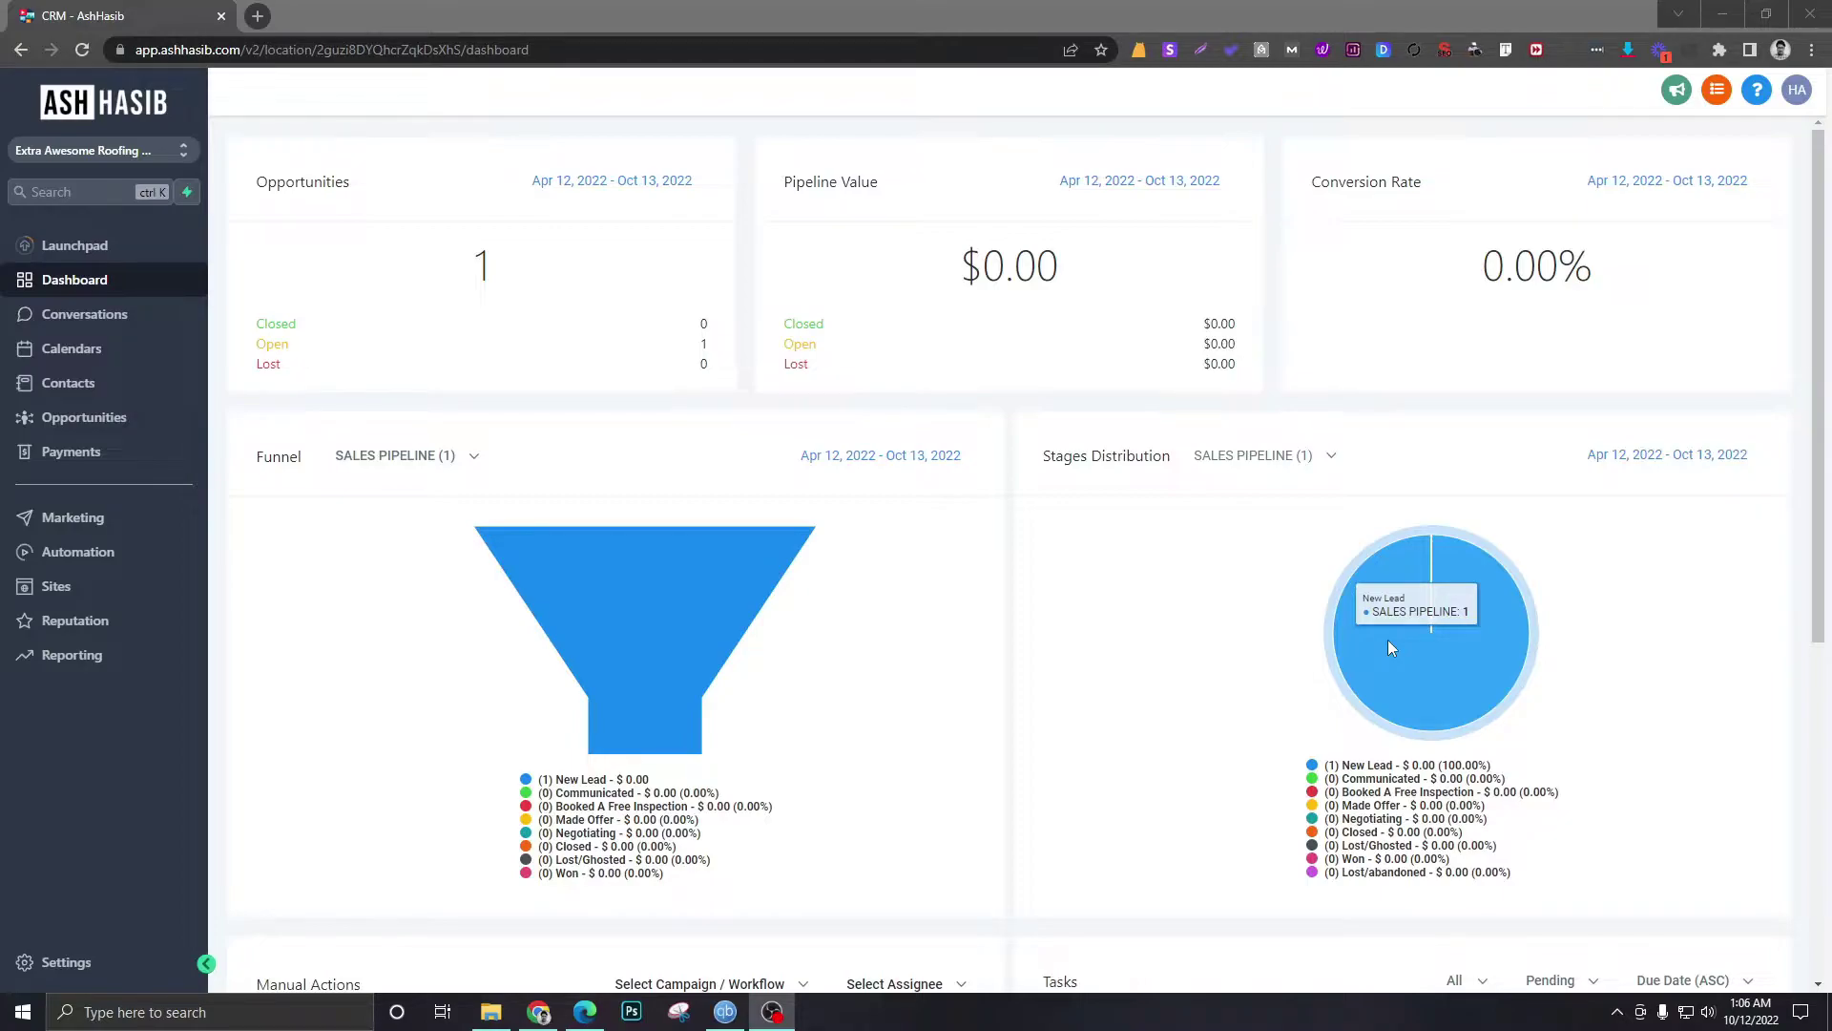
- Open the Opportunities board showing the SALES PIPELINE stages
click(101, 430)
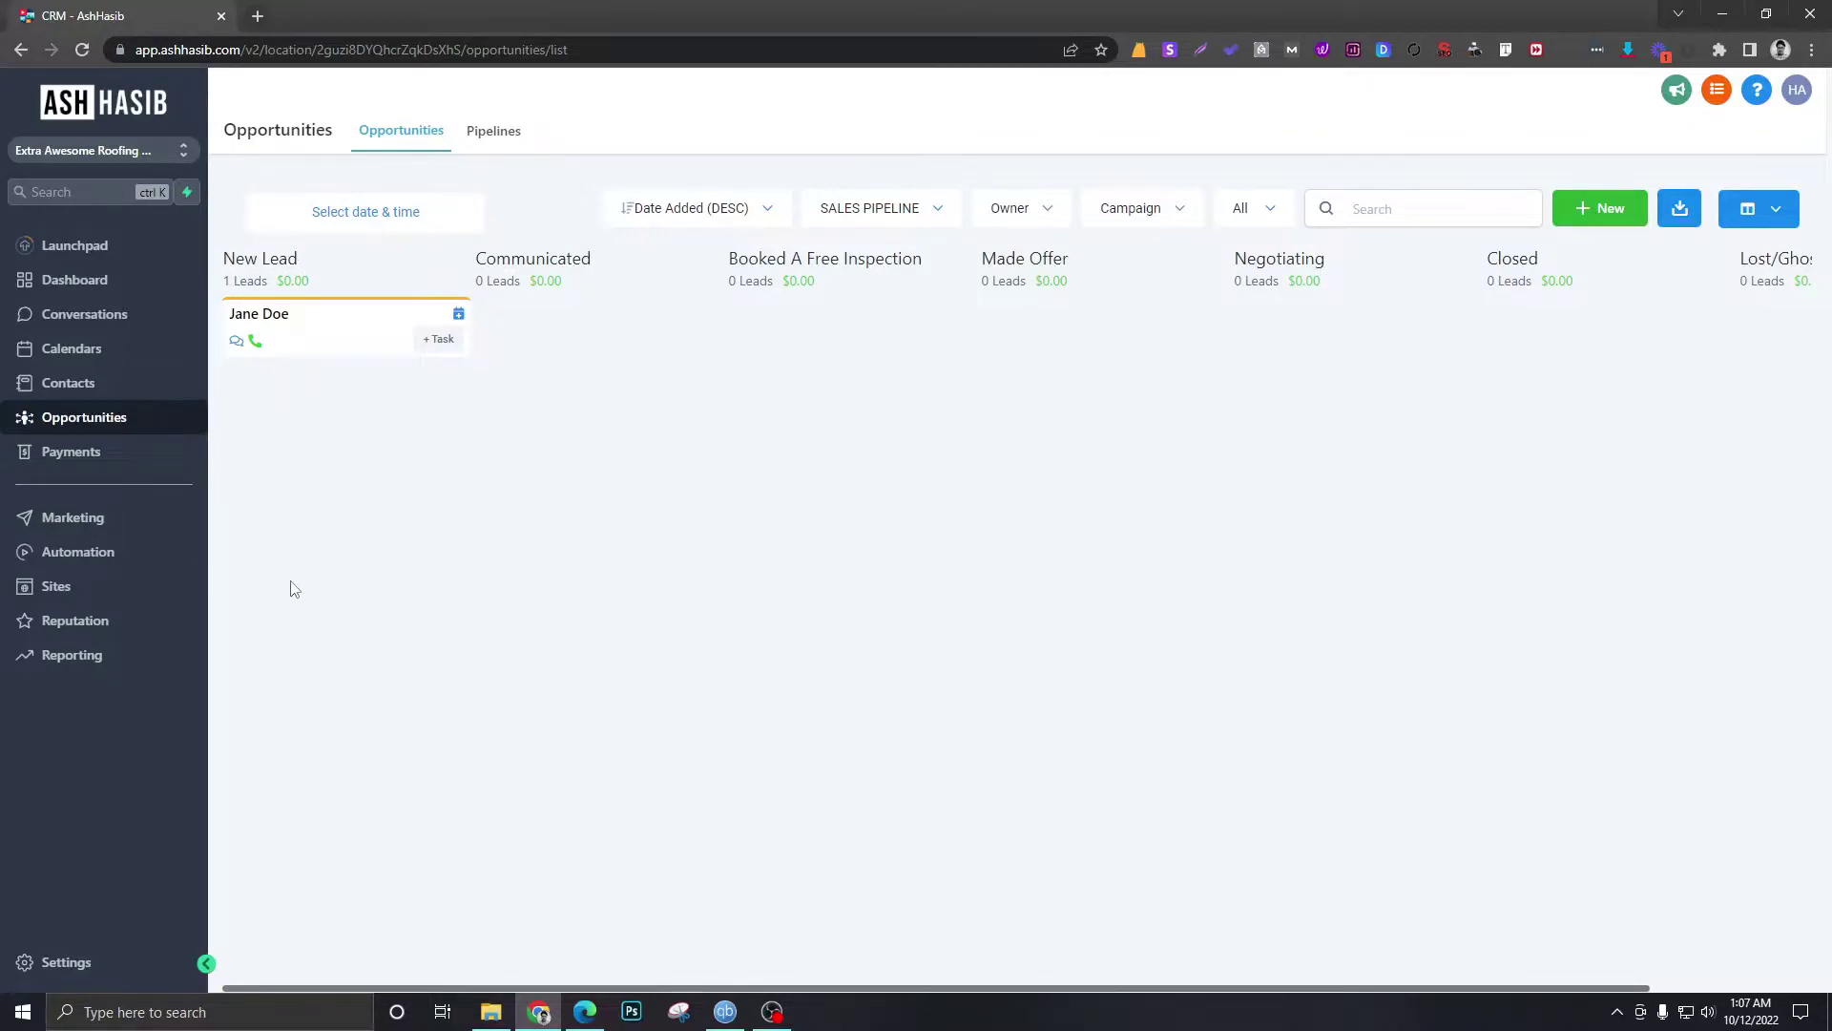
- Open the Free Roof Quote form in the Sites > Forms builder
click(83, 592)
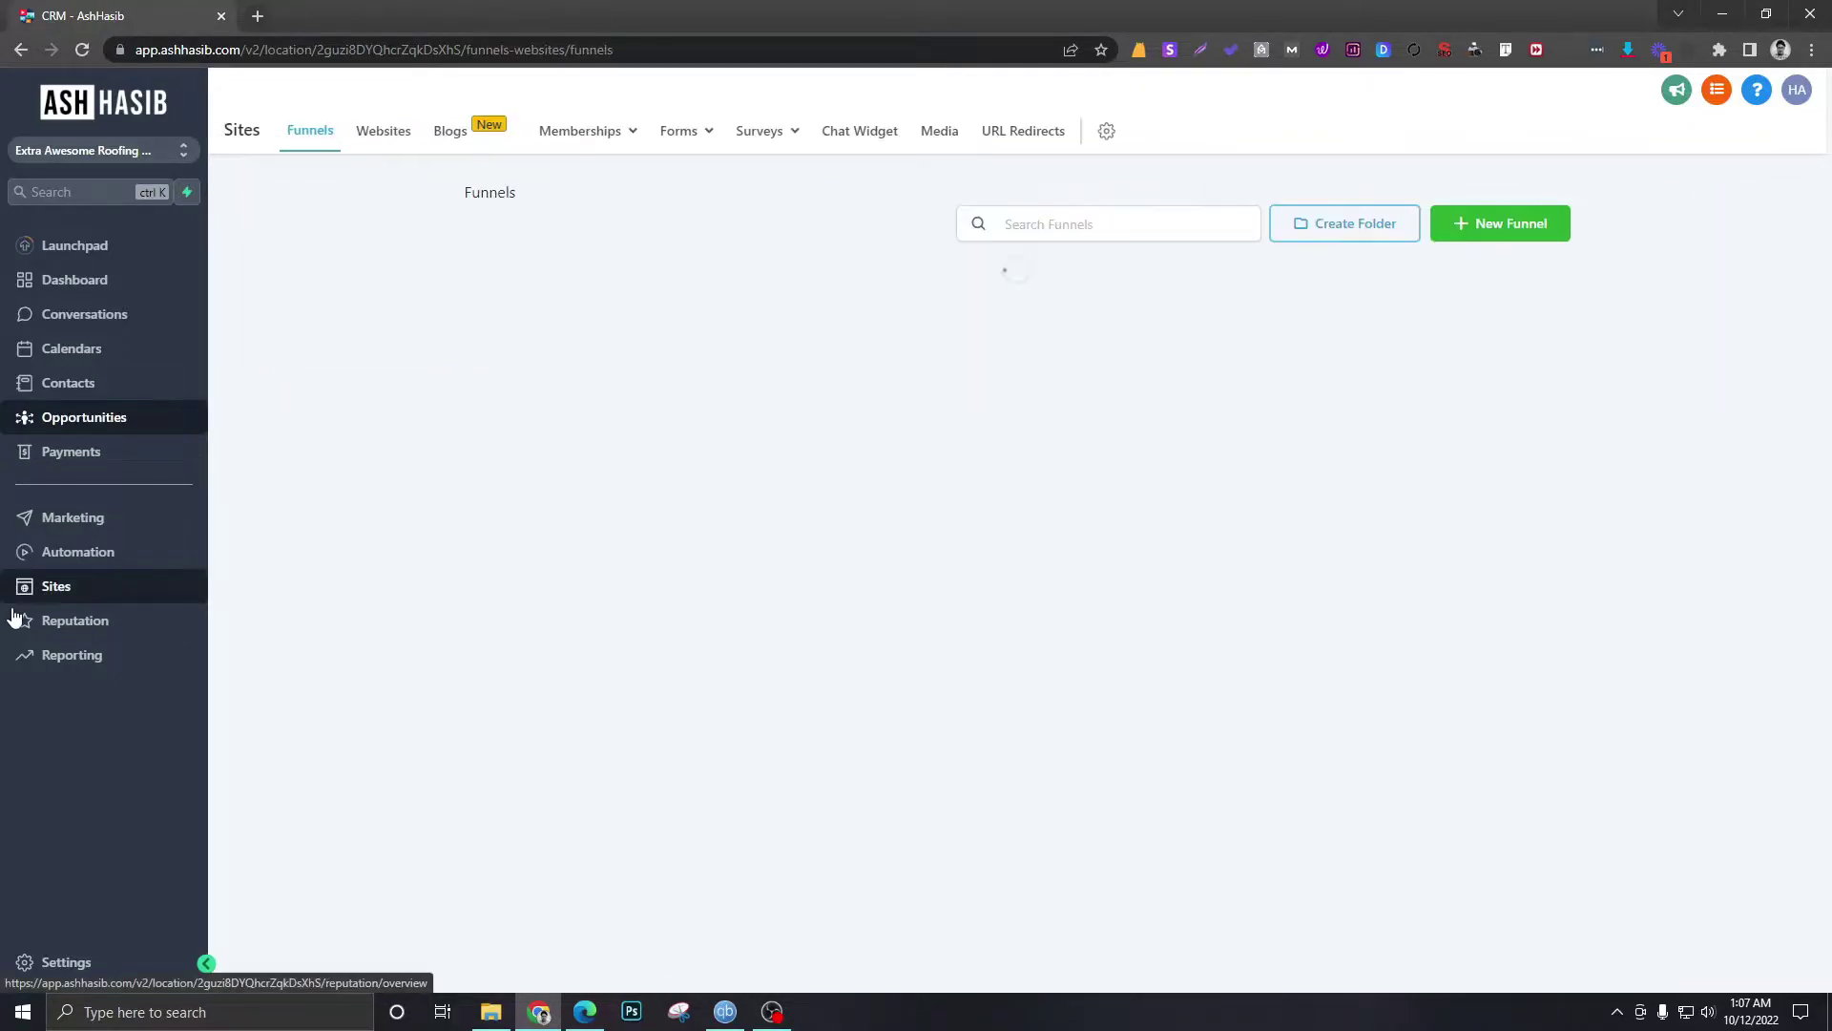
click(684, 141)
click(673, 170)
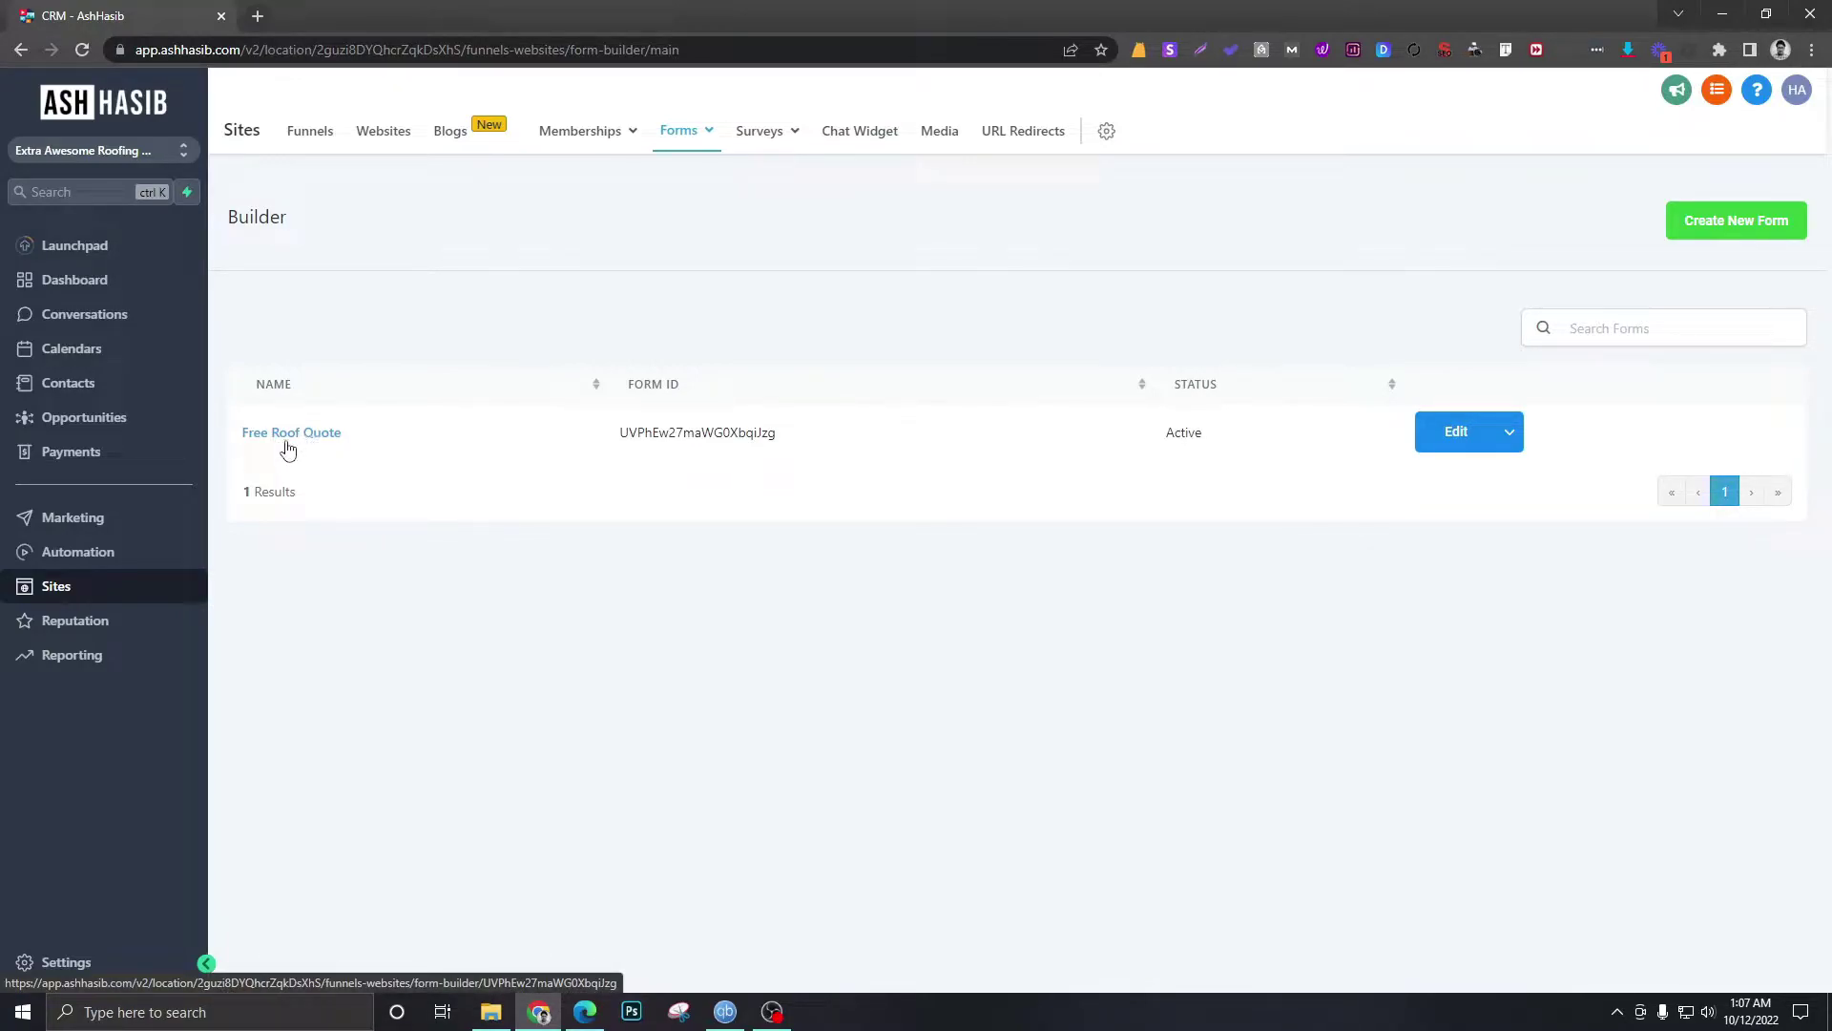
click(99, 421)
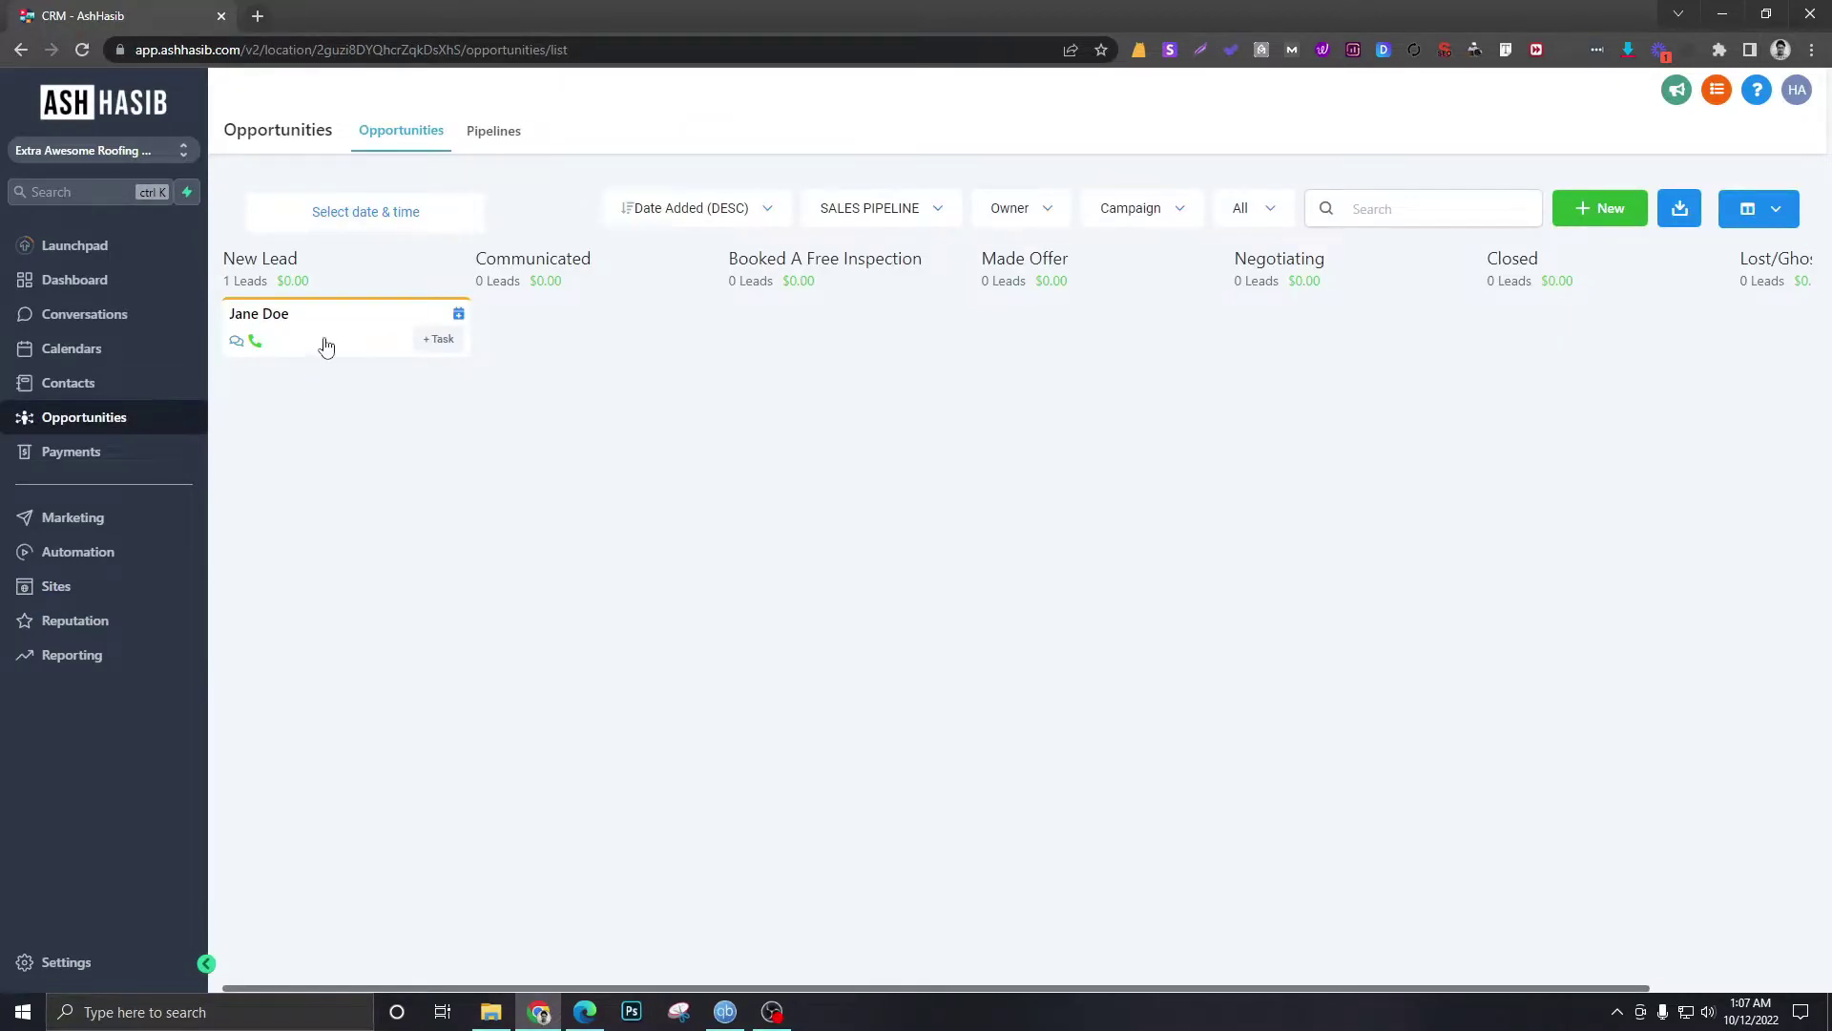
click(74, 594)
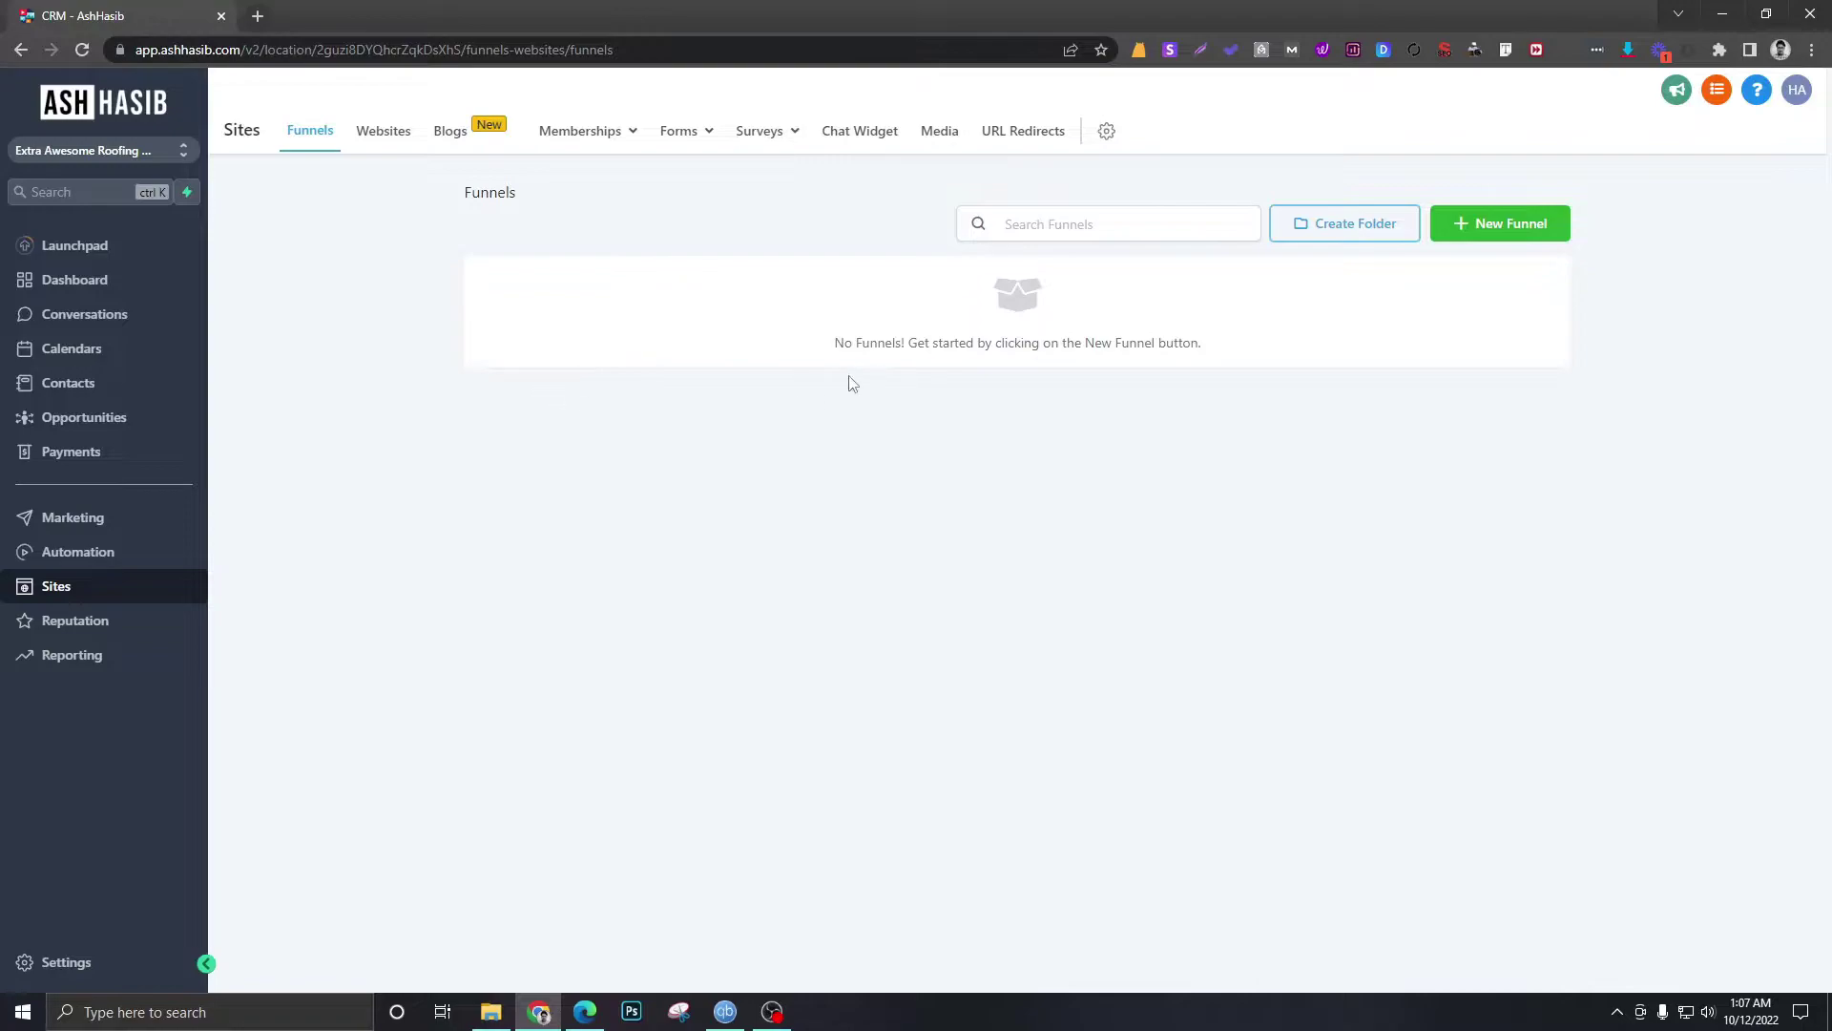
click(679, 131)
click(659, 174)
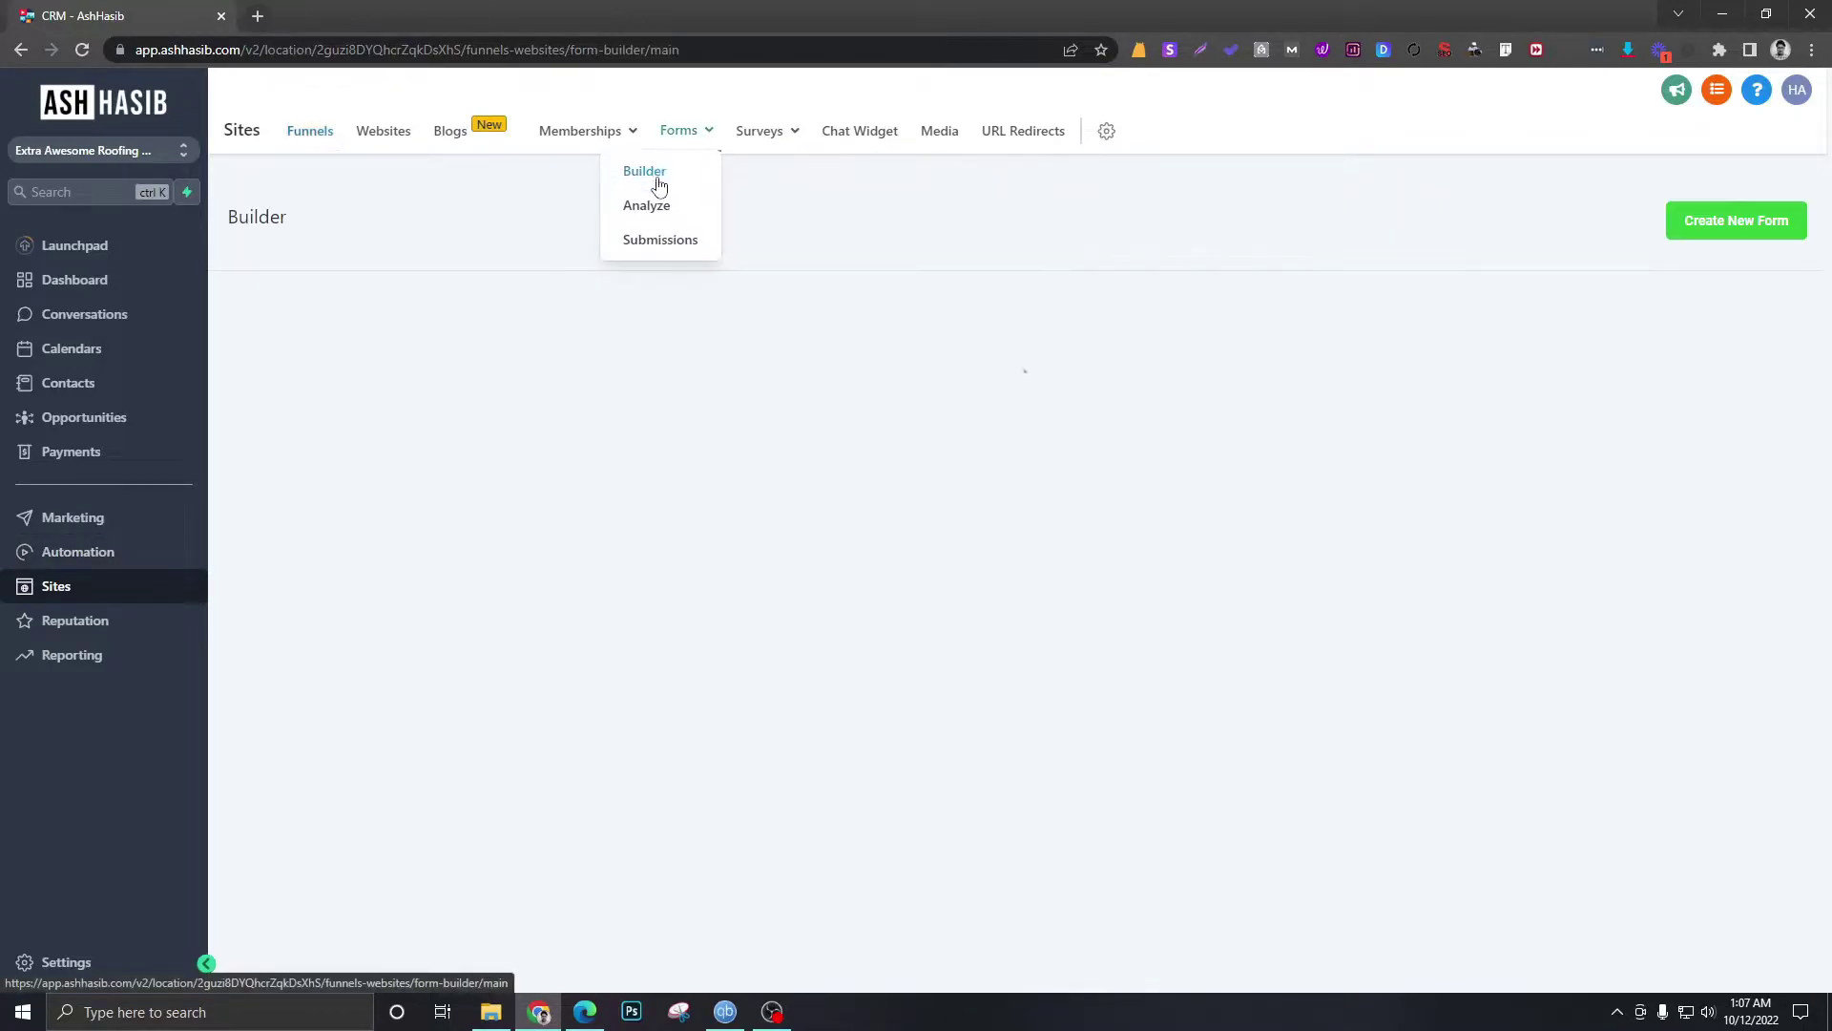
click(323, 438)
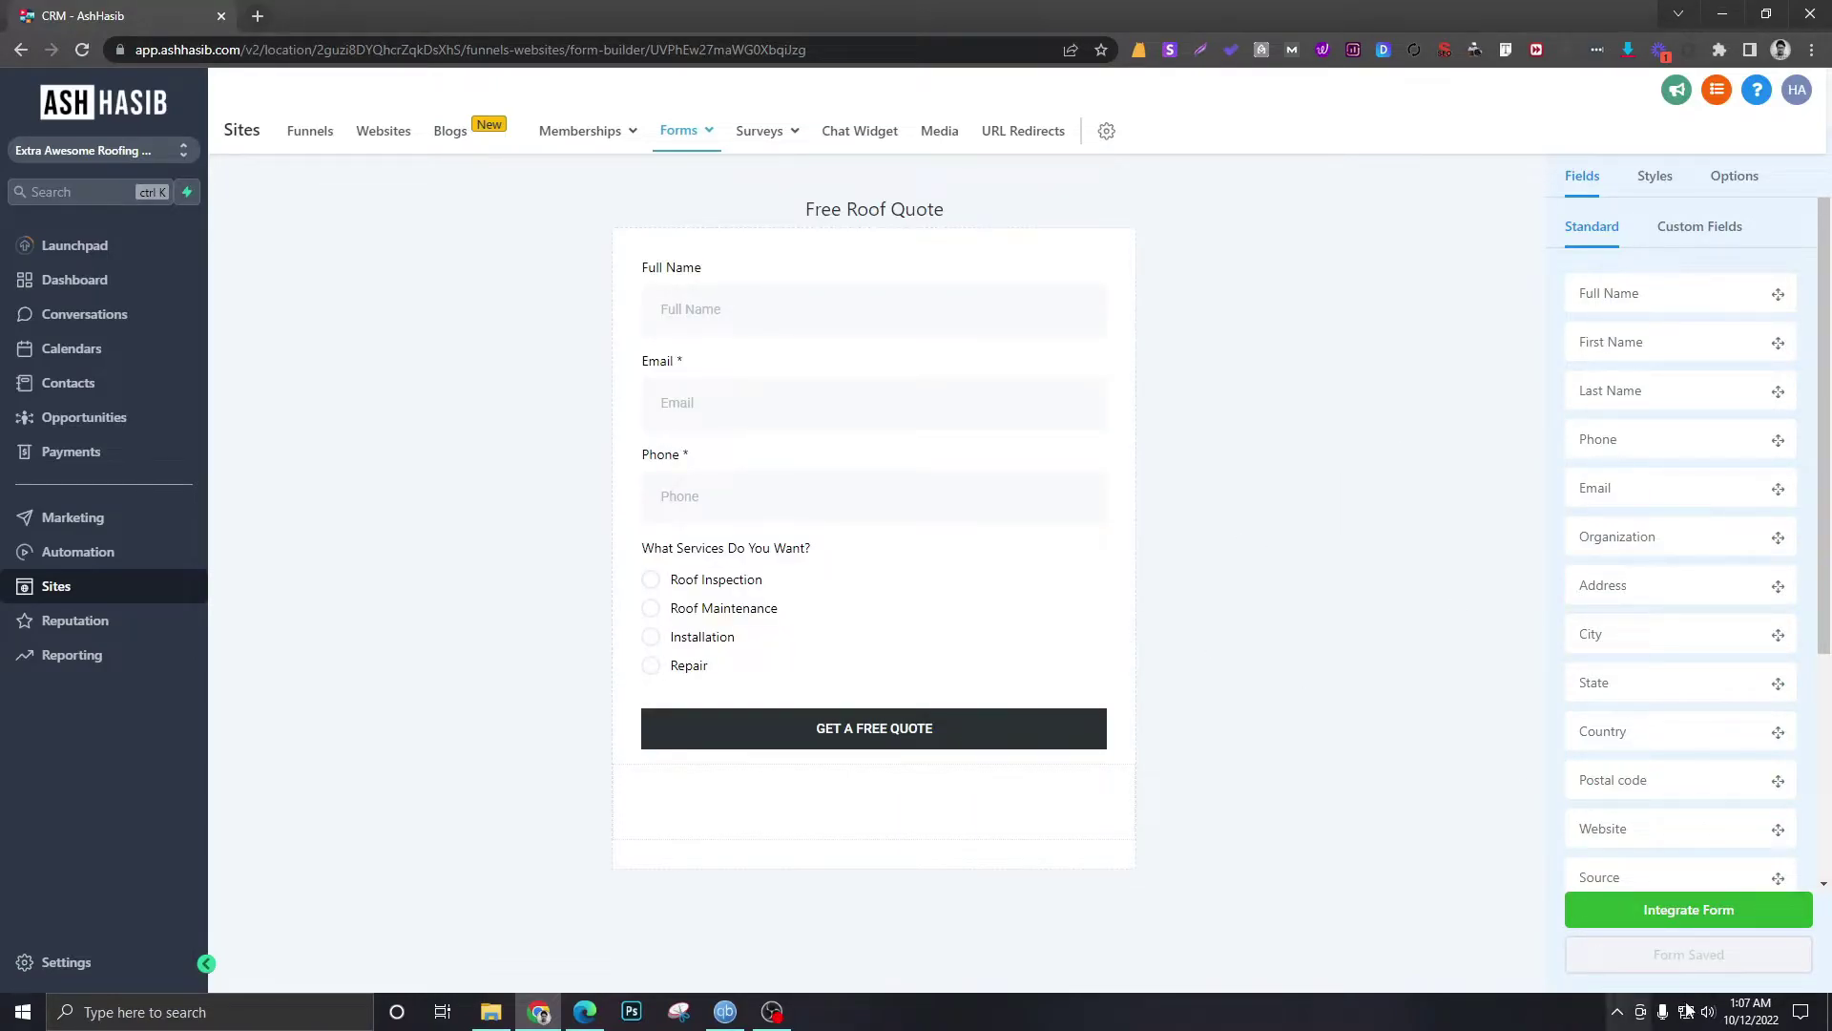
- Open the form's public Integrate Form link in a new tab, then close the sharing dialog
click(1706, 912)
click(1079, 519)
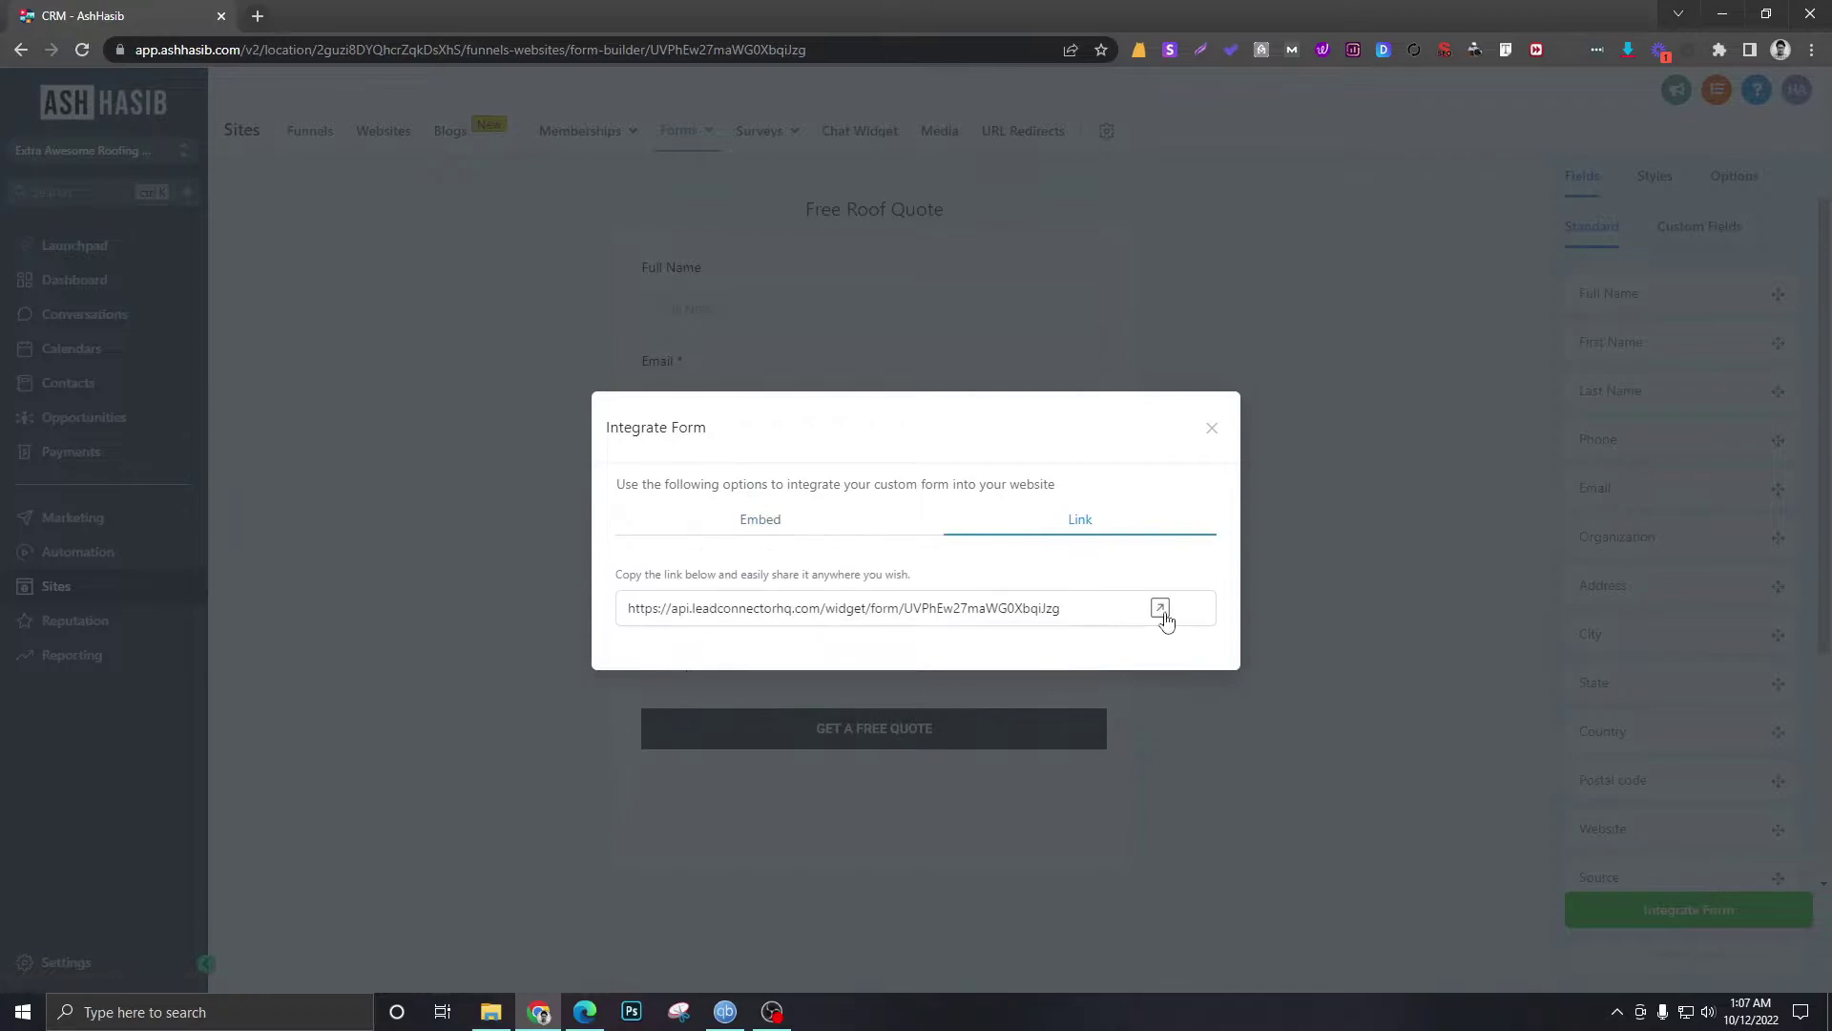
click(1162, 613)
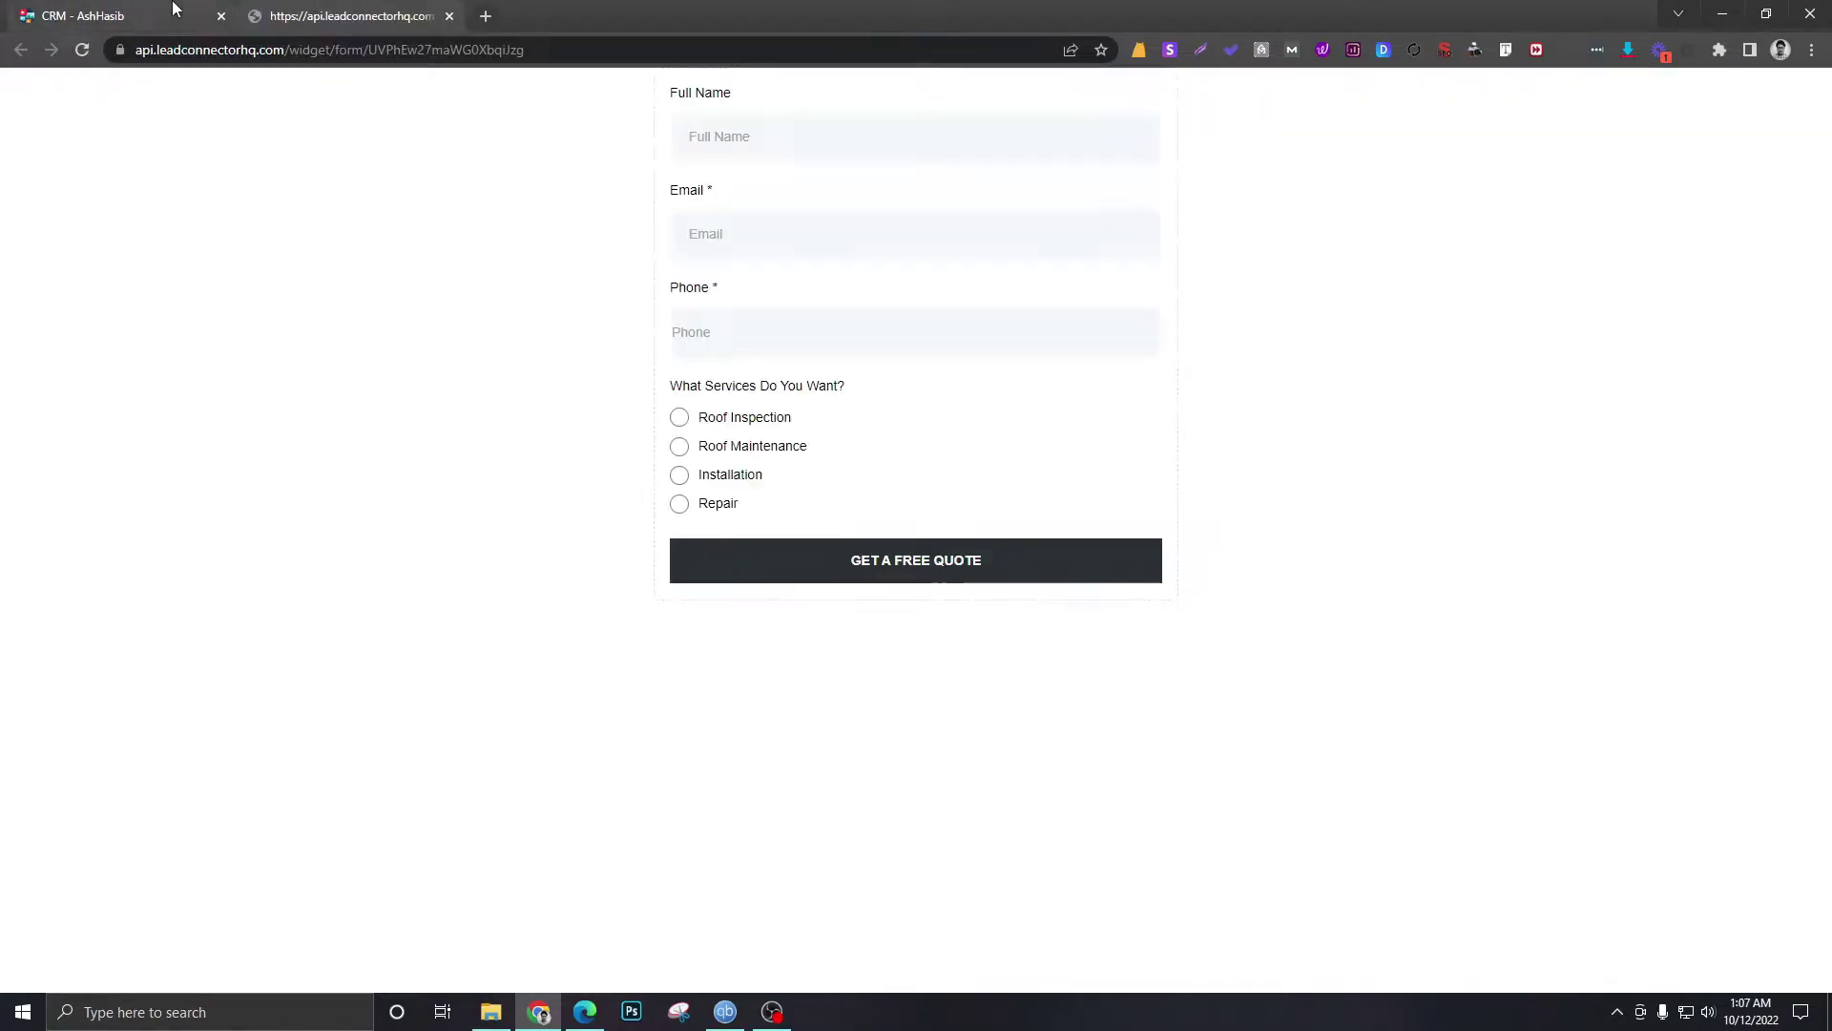
click(172, 8)
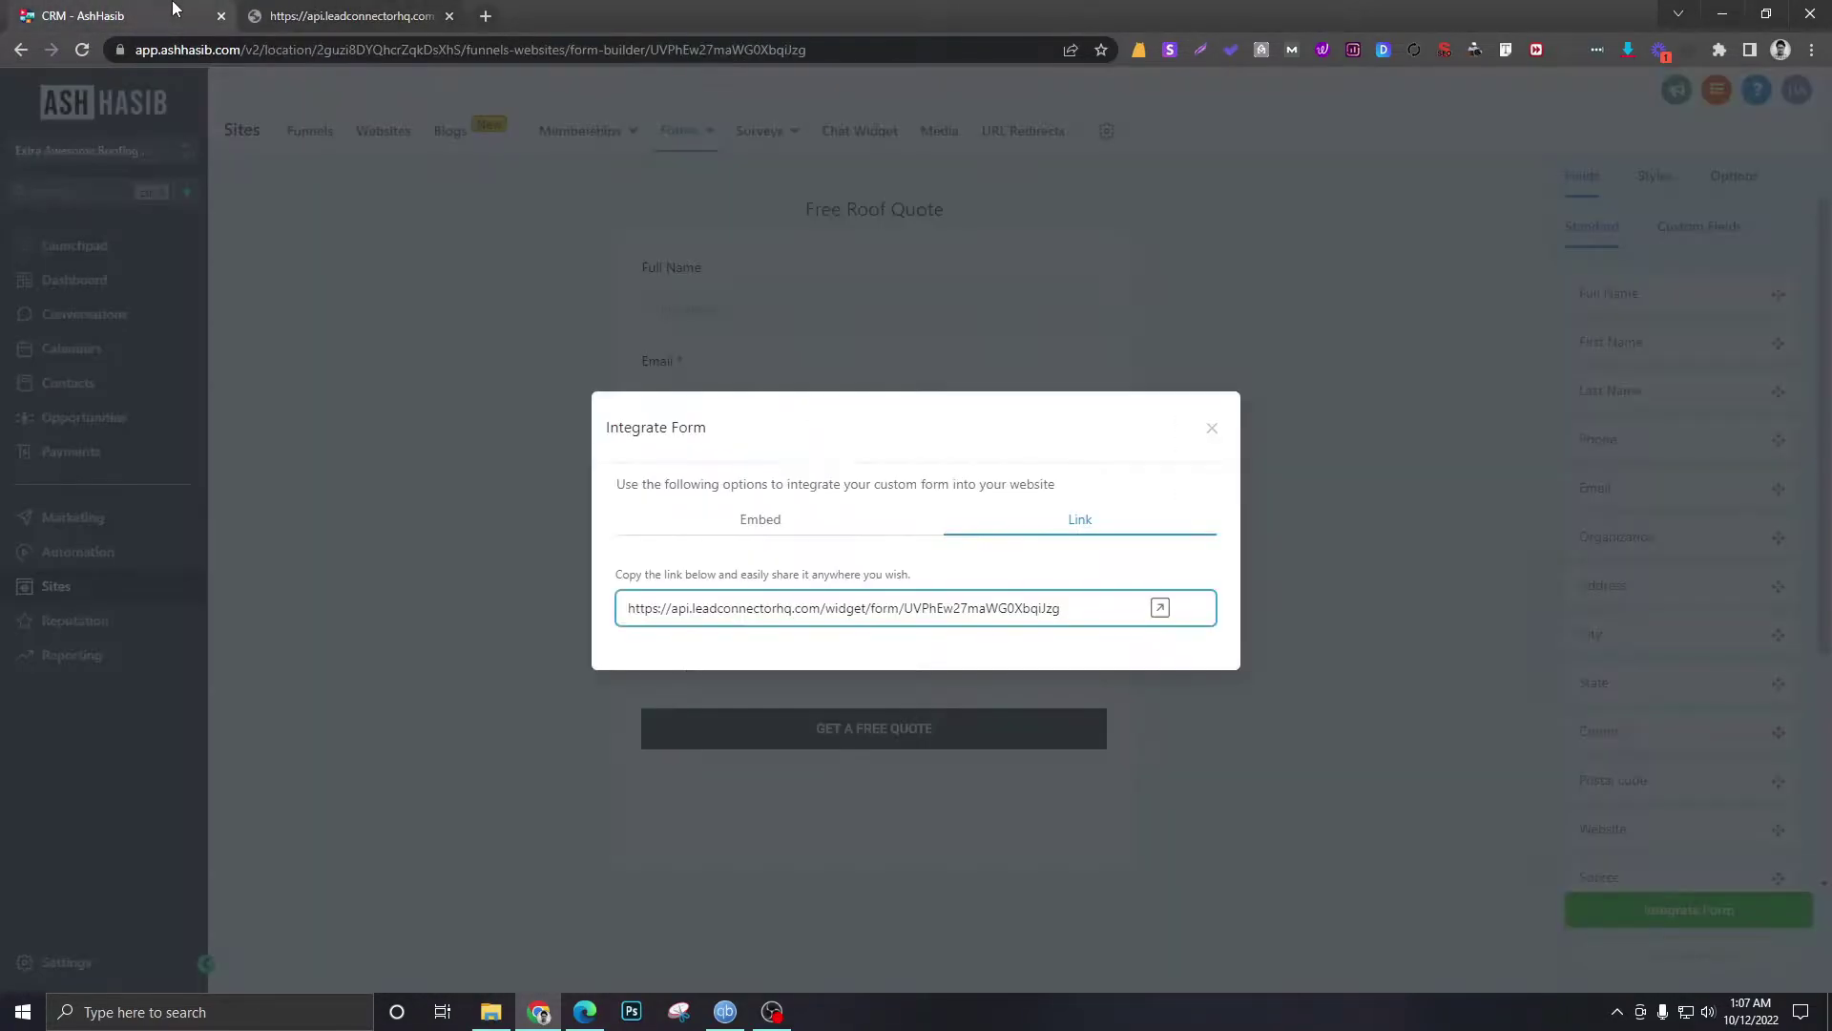
click(368, 13)
click(114, 11)
click(1211, 429)
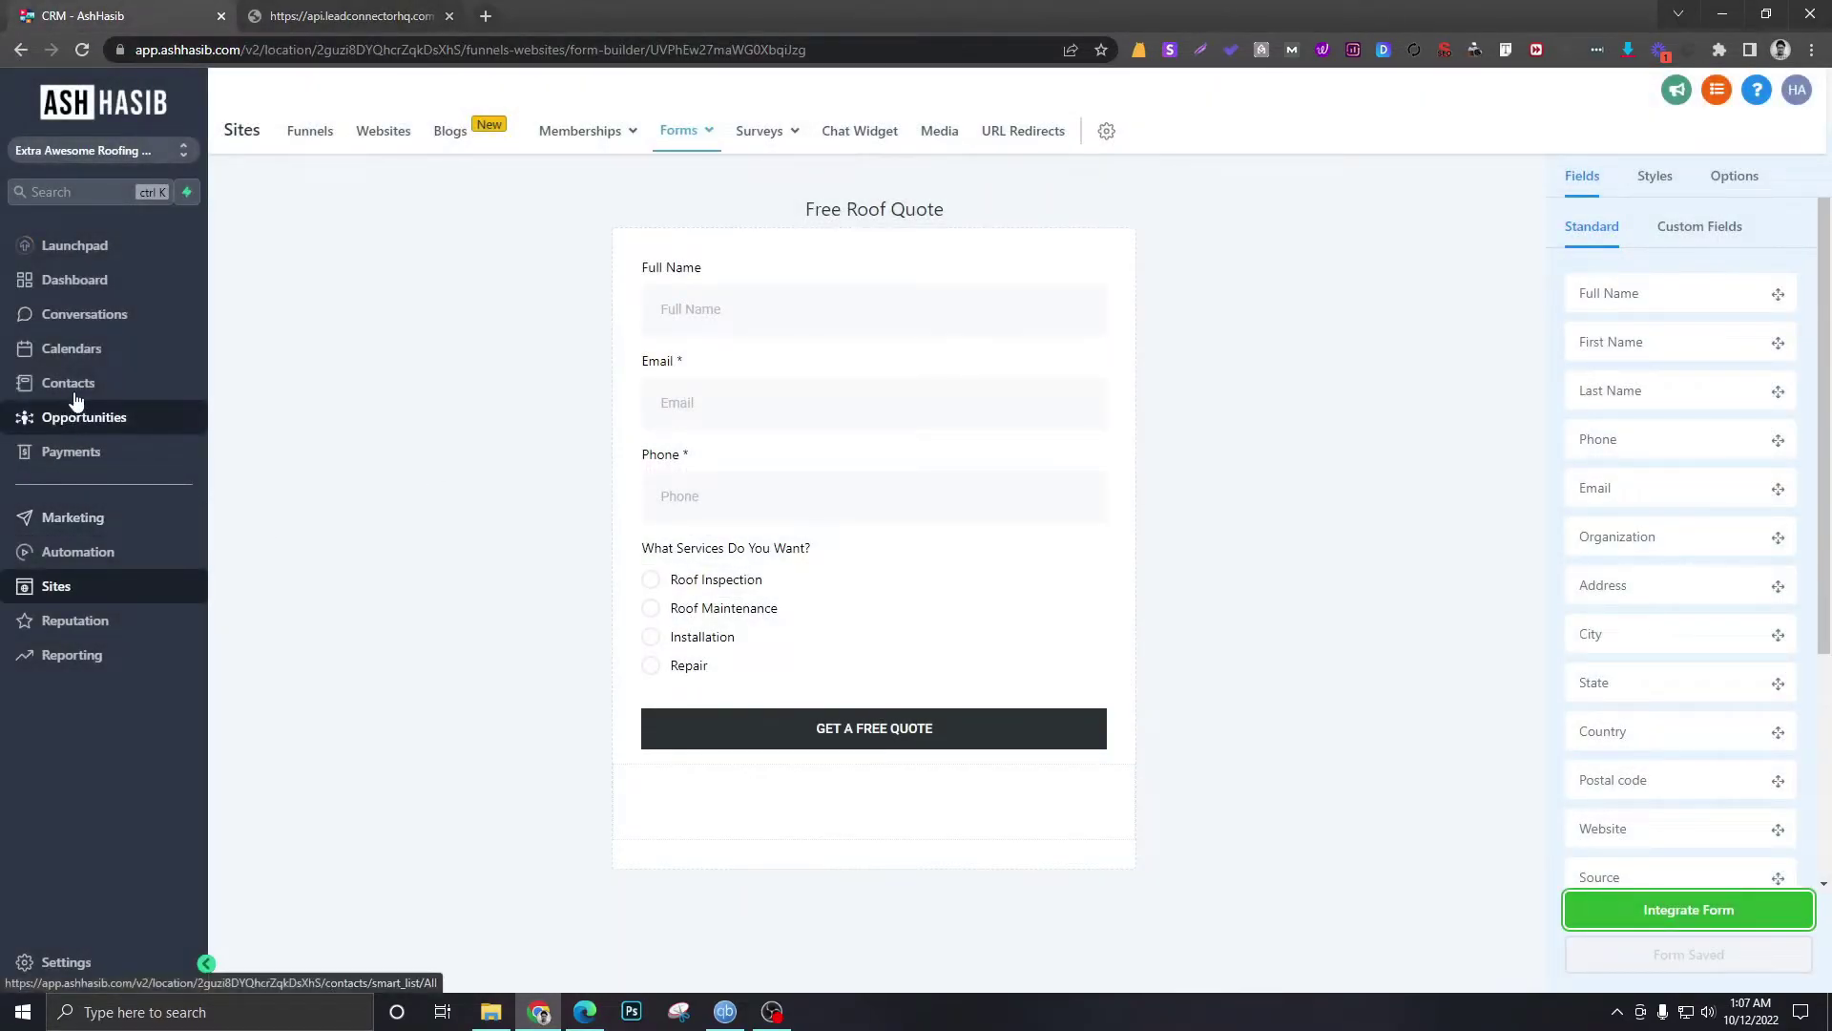
- Create a blank workflow from scratch in Automation and title it 'WEBSITE CONTACT FORM'
click(91, 558)
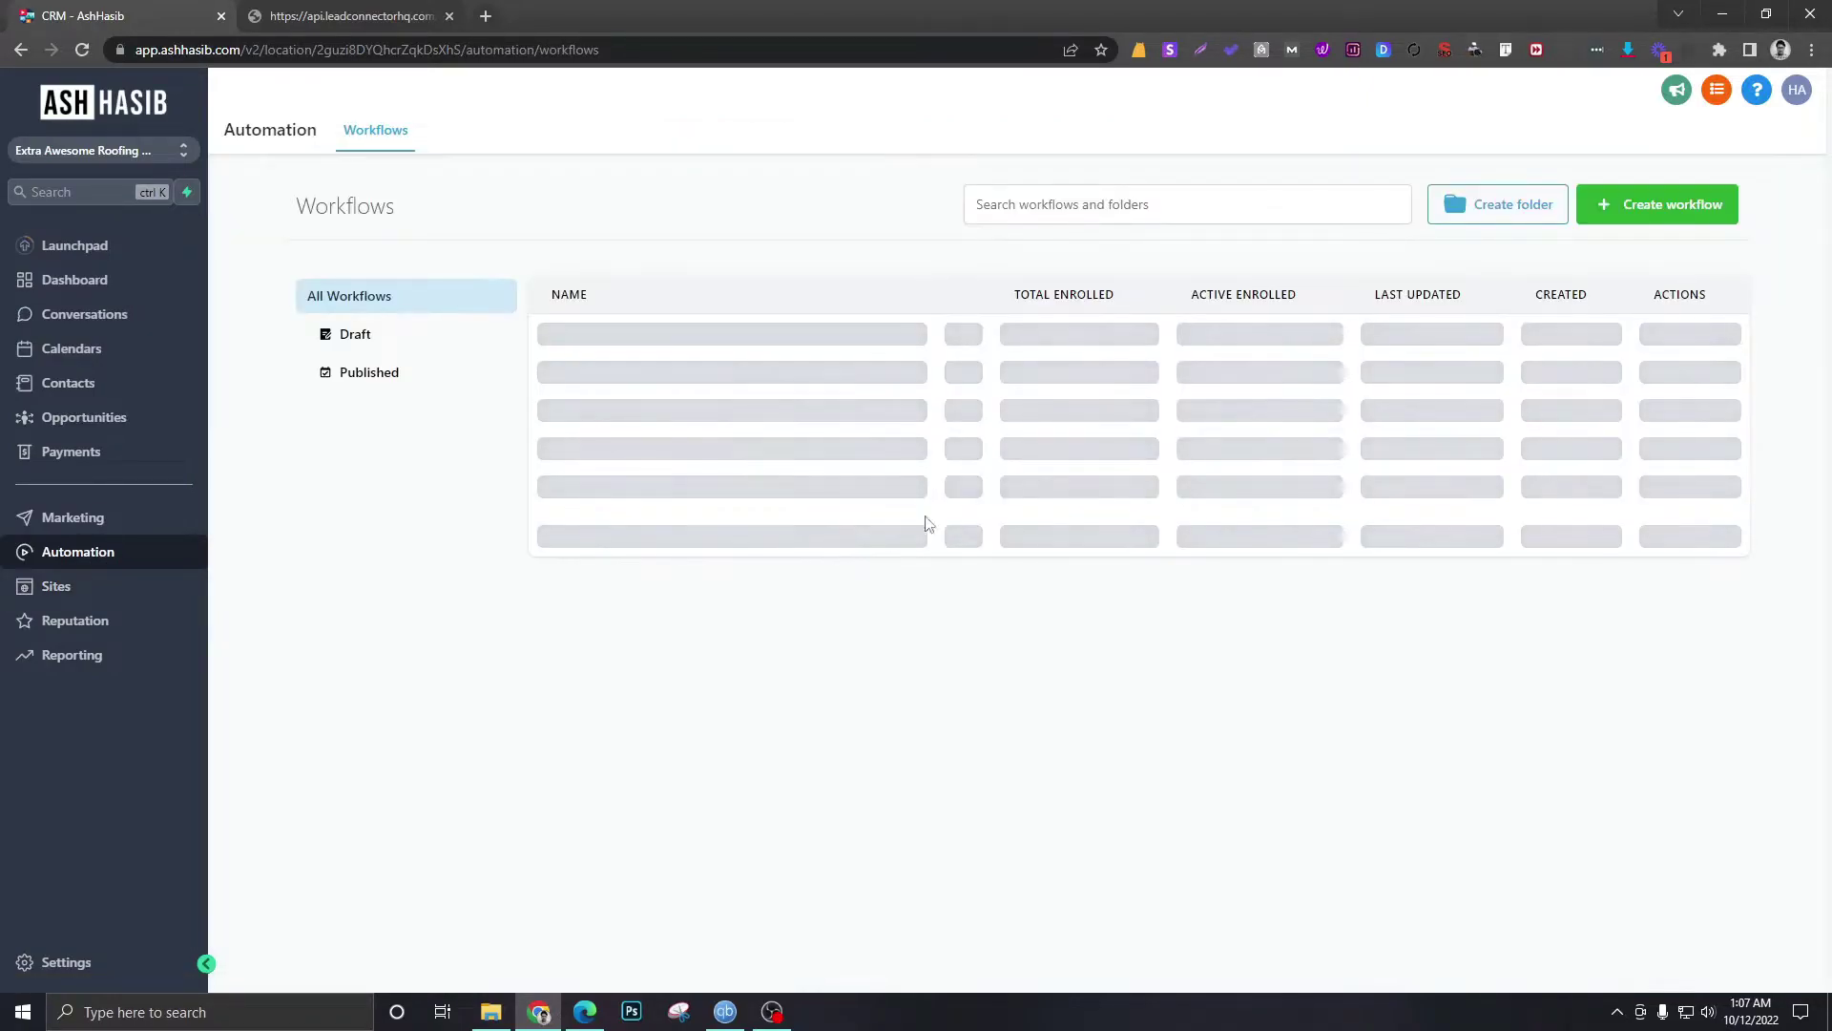
click(1642, 219)
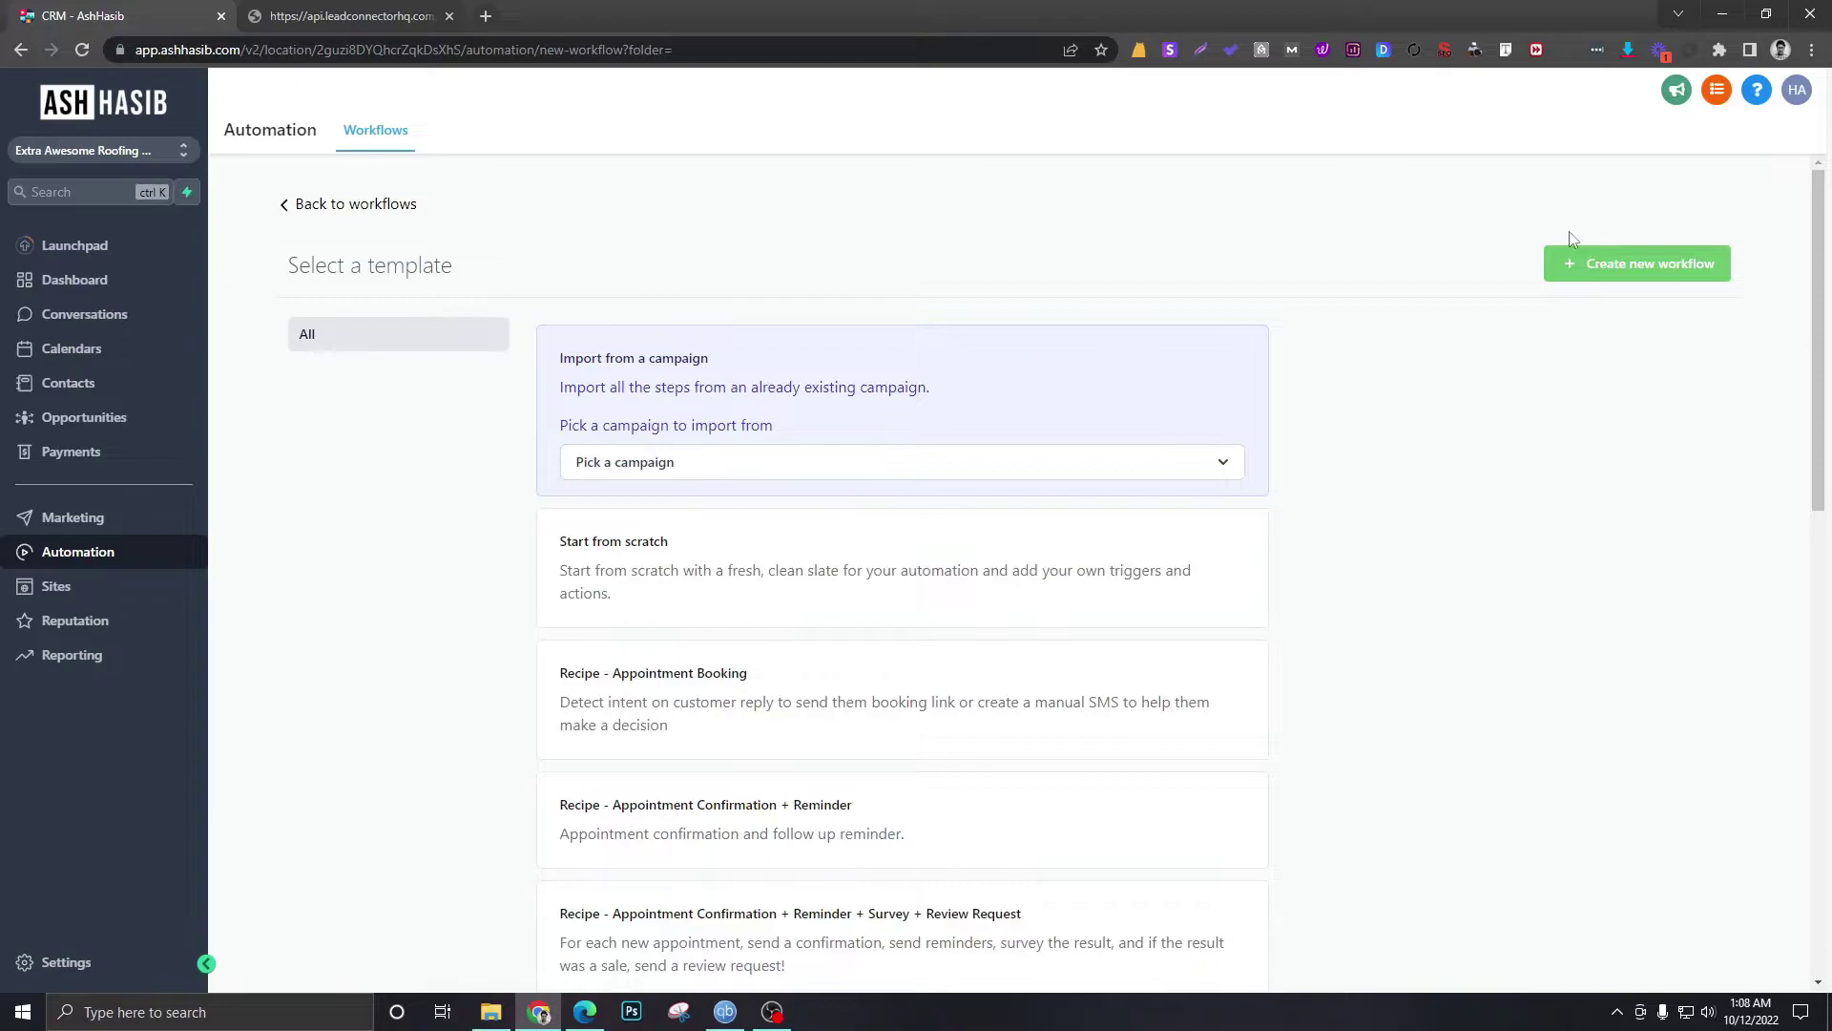
click(757, 554)
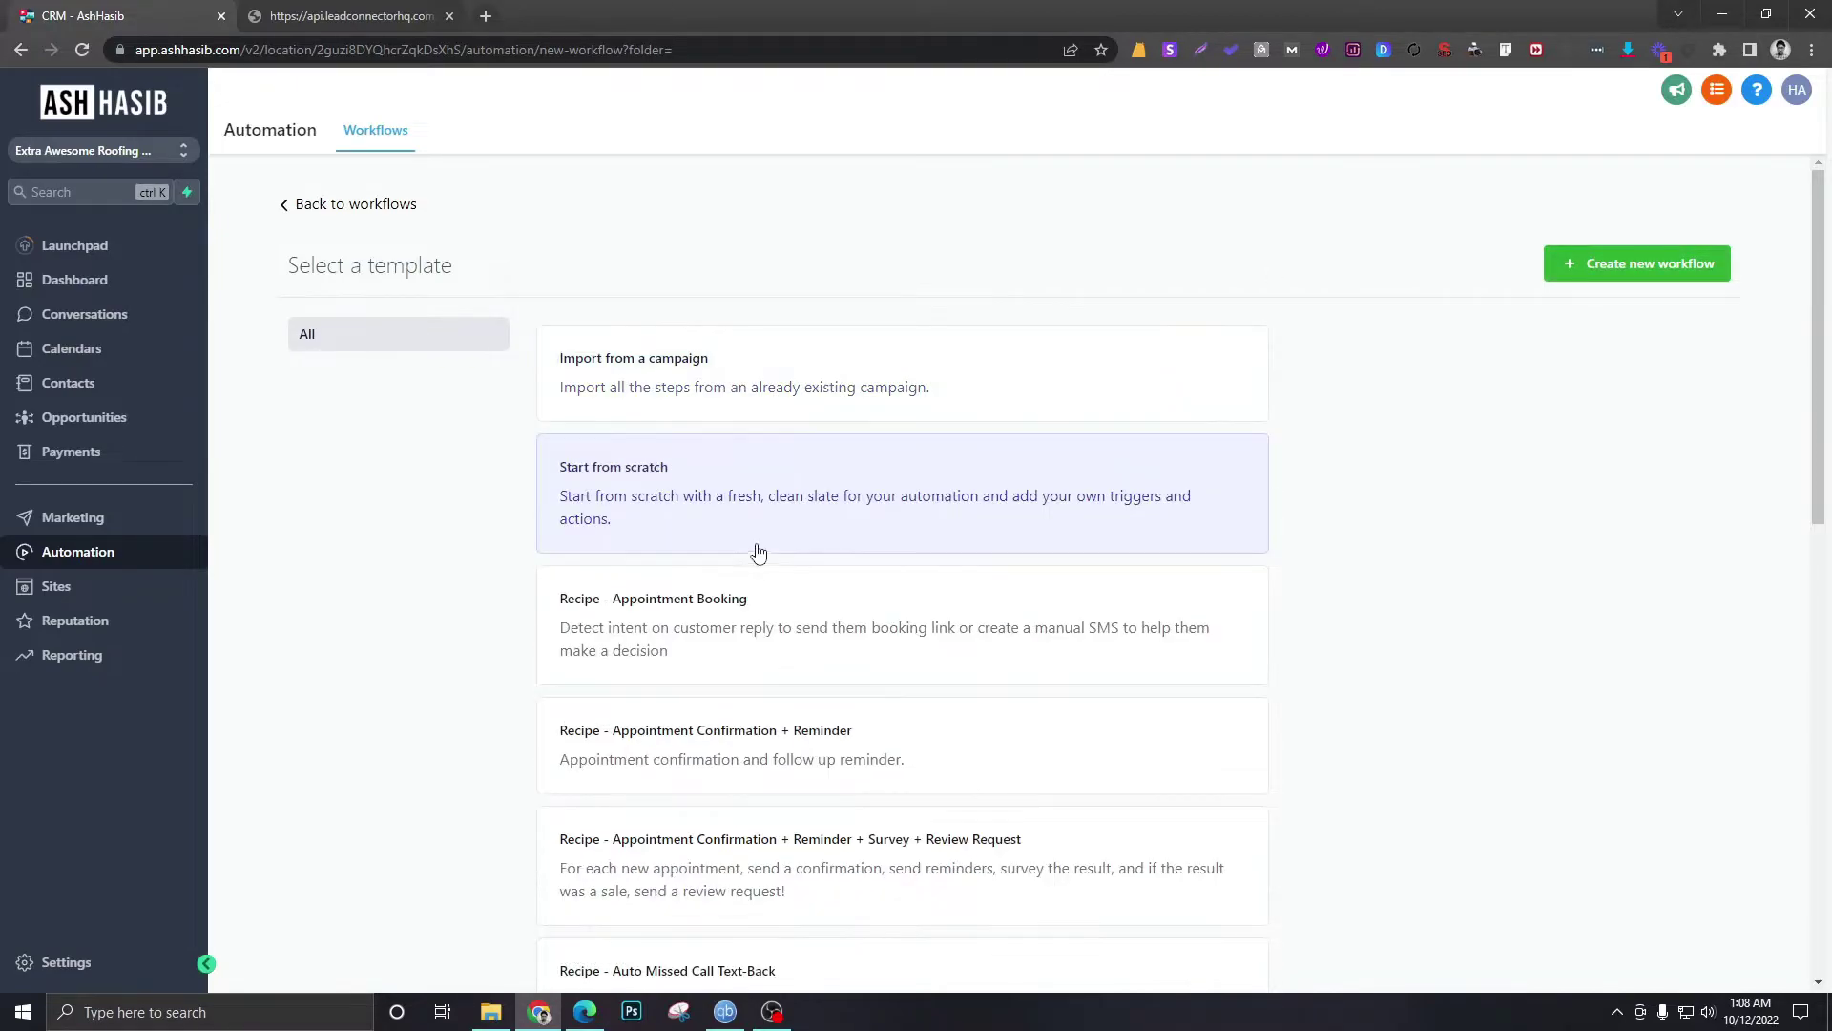
click(1684, 271)
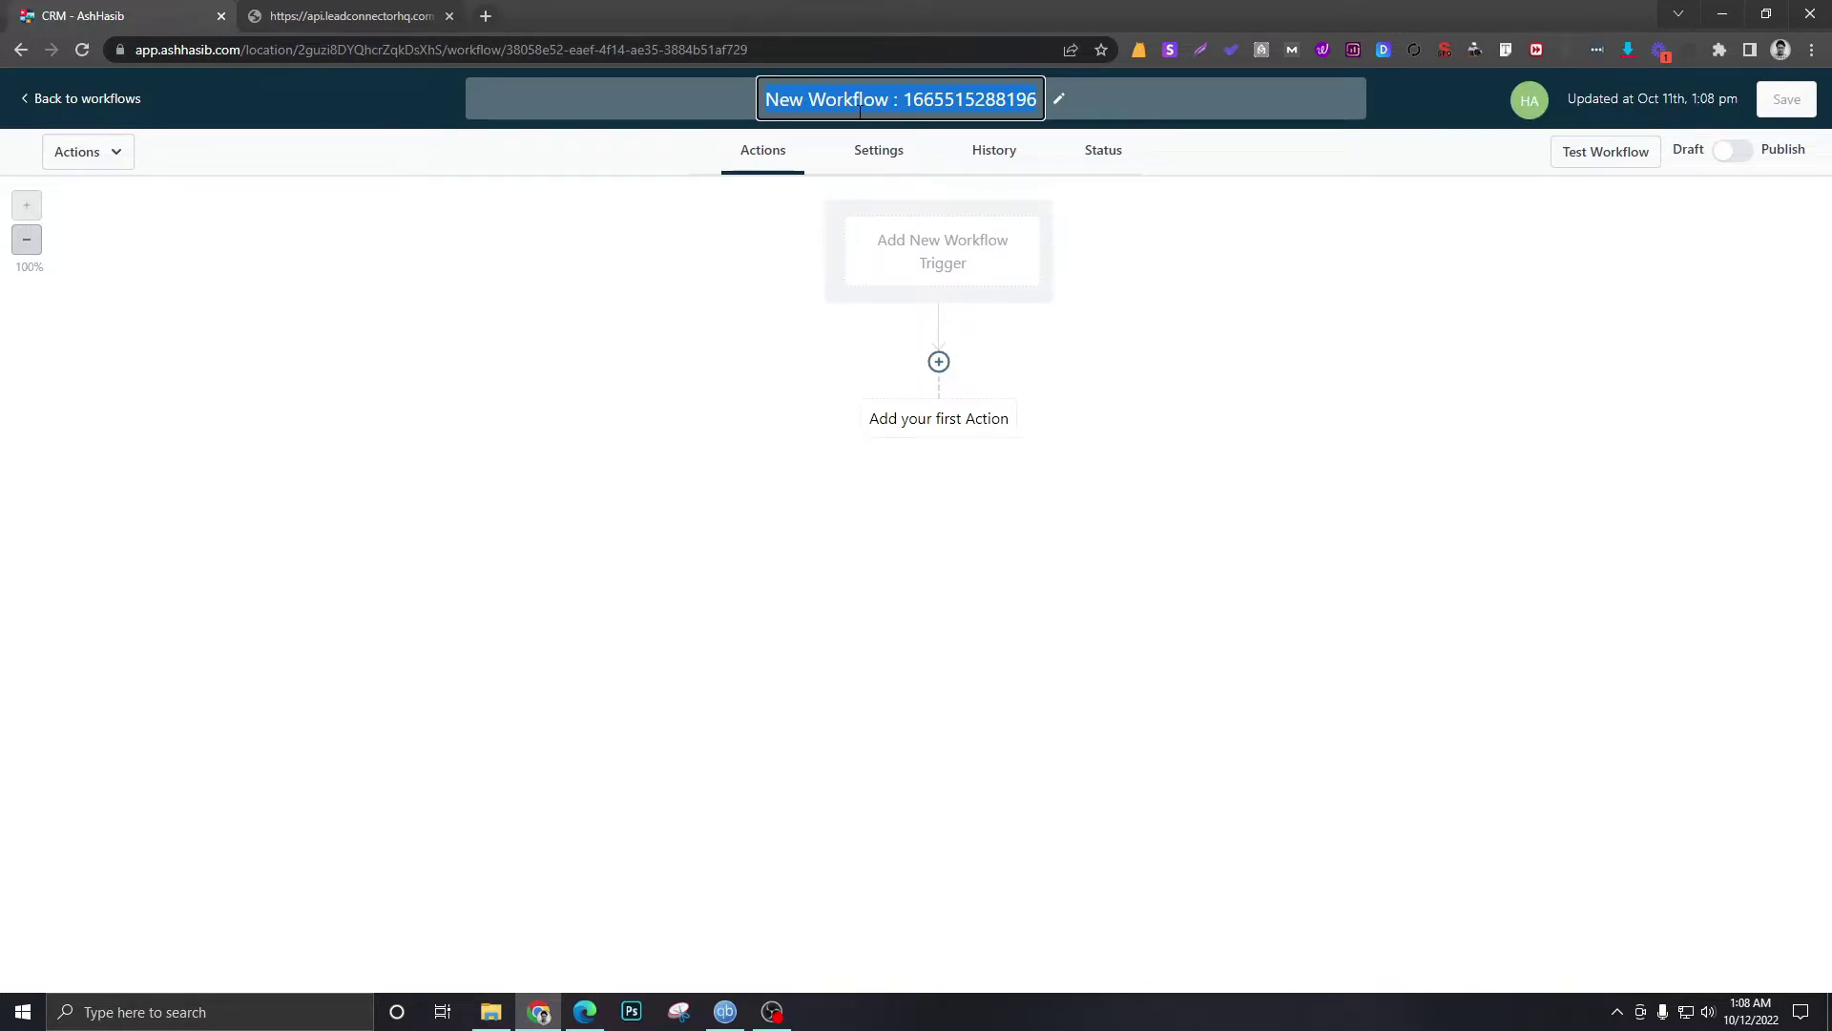
text(WEBS)
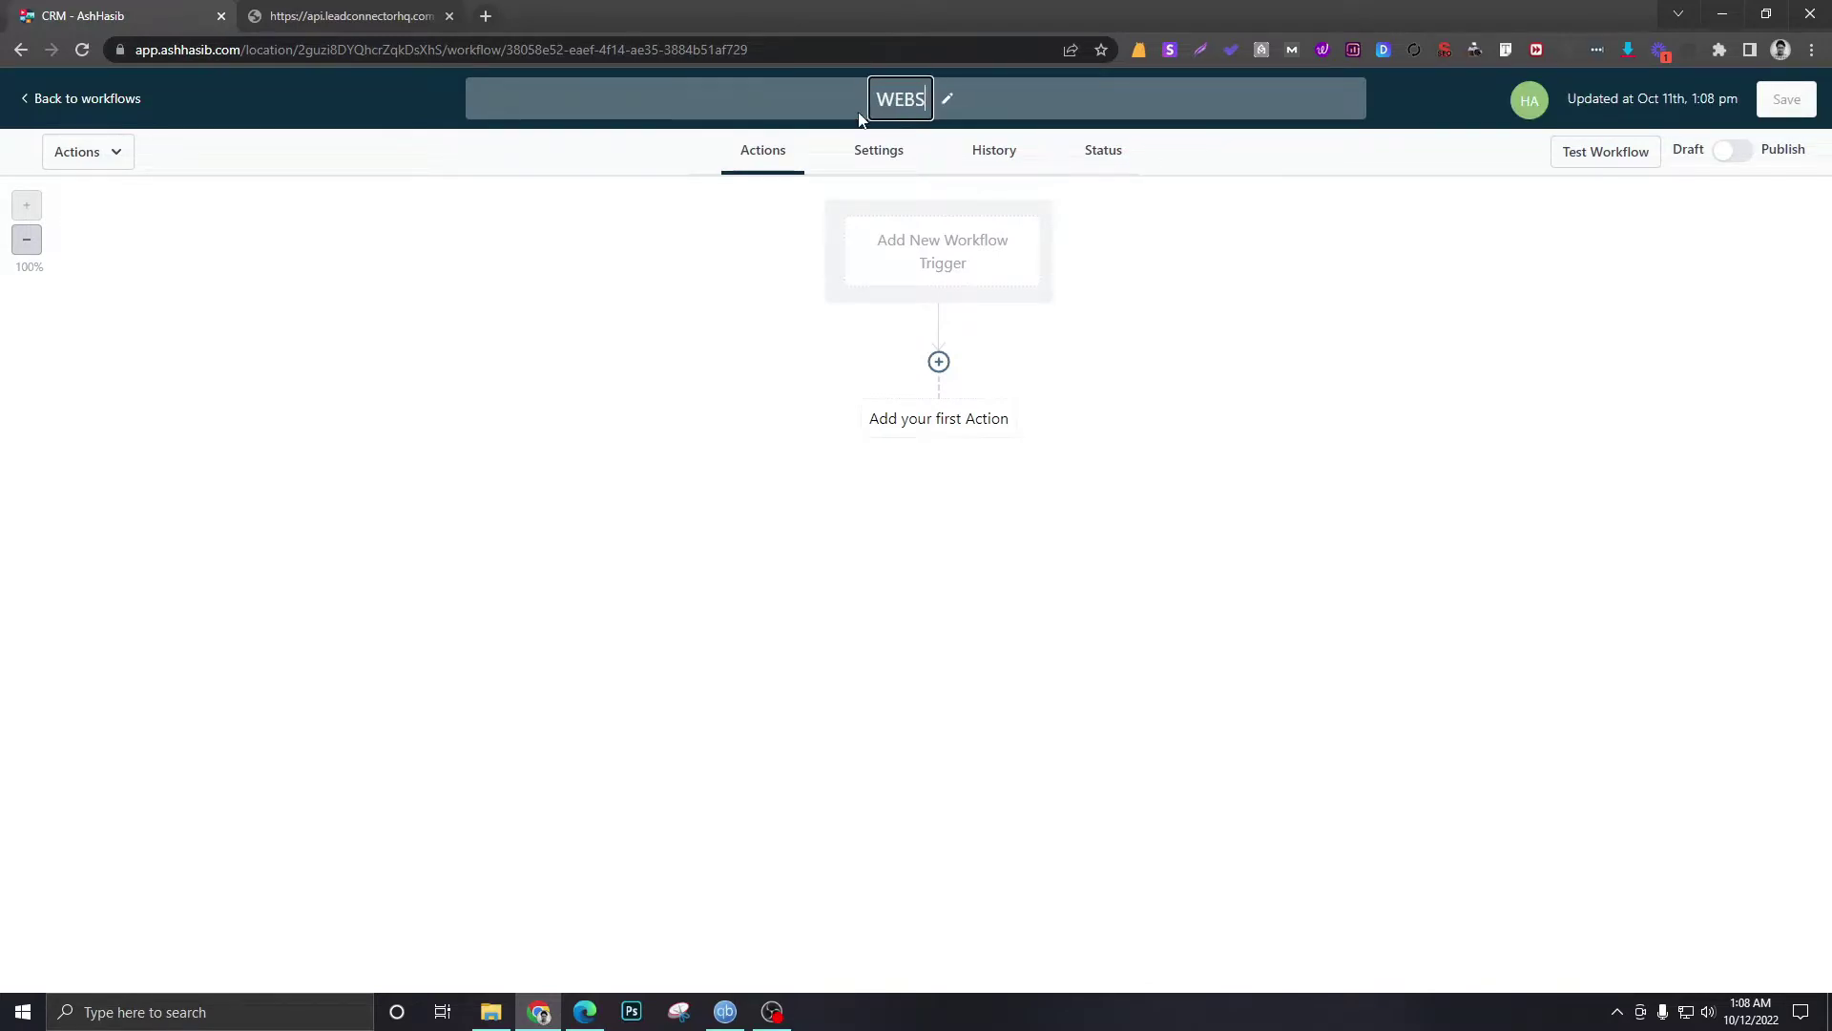
text(ITE CONTACT)
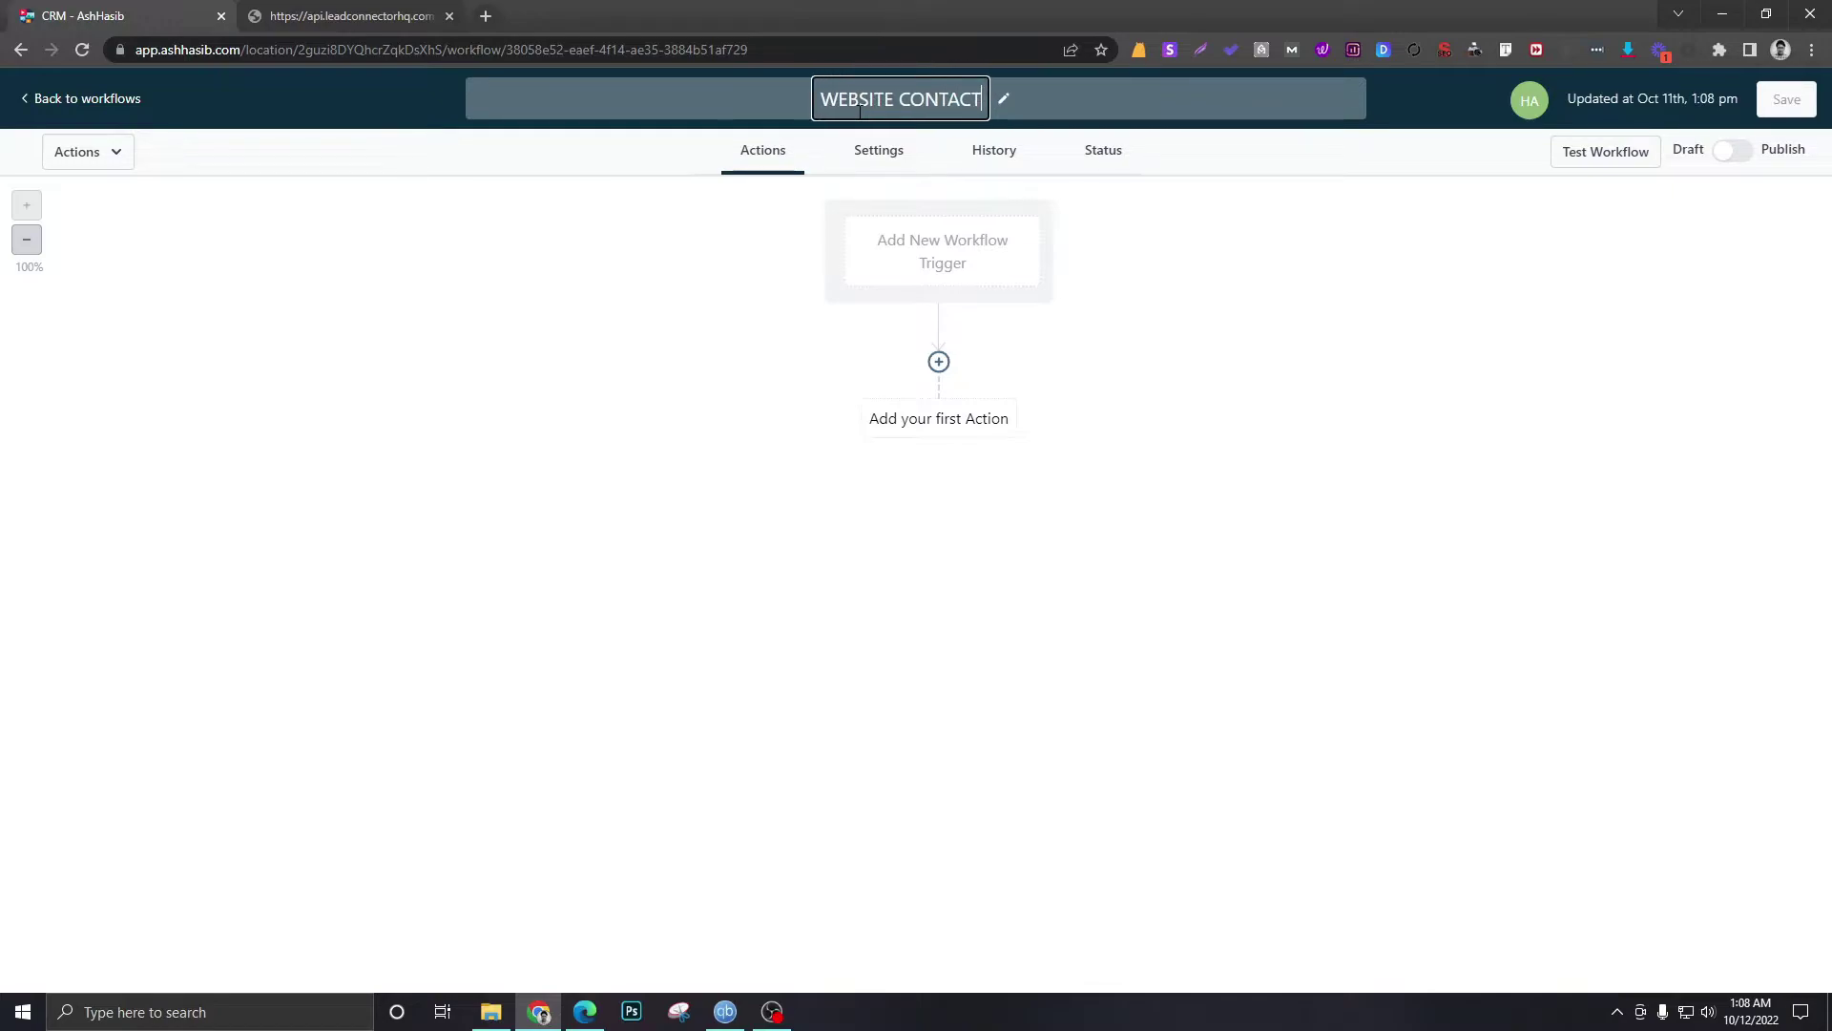
text( FORM)
click(1187, 311)
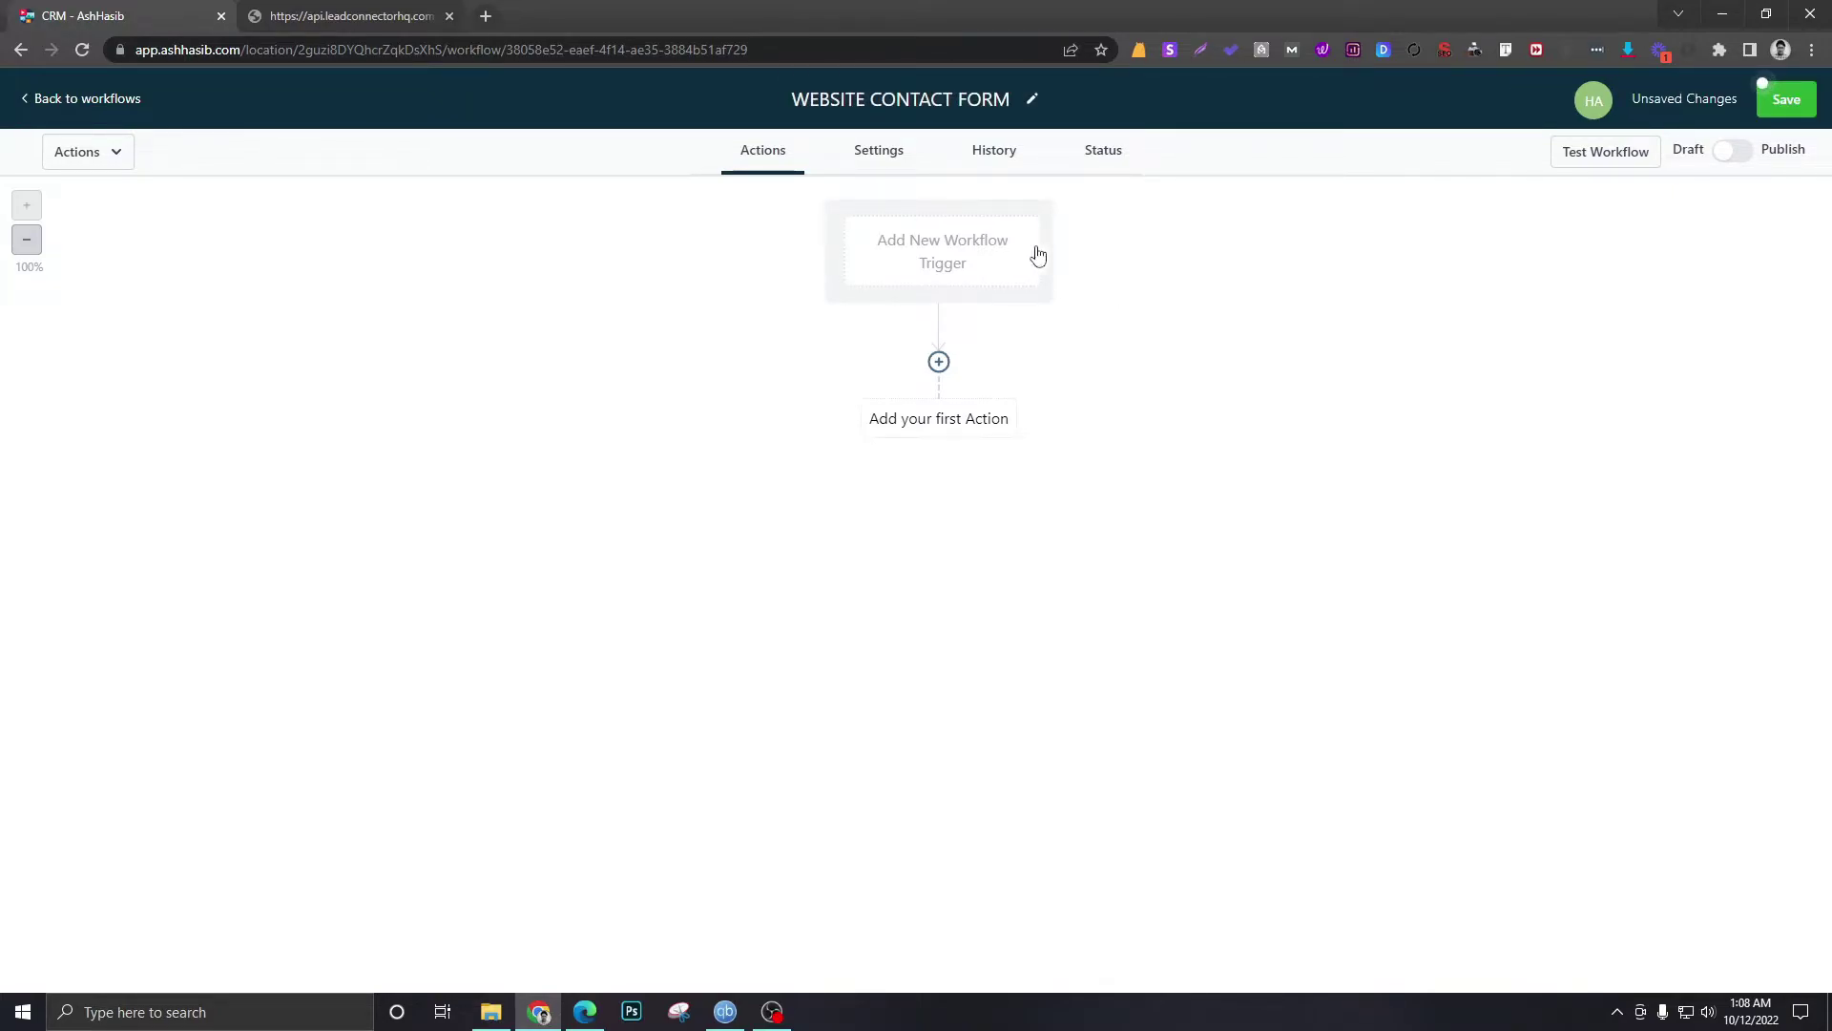
- Open the Workflow Trigger list from the Add New Workflow Trigger card
click(1035, 254)
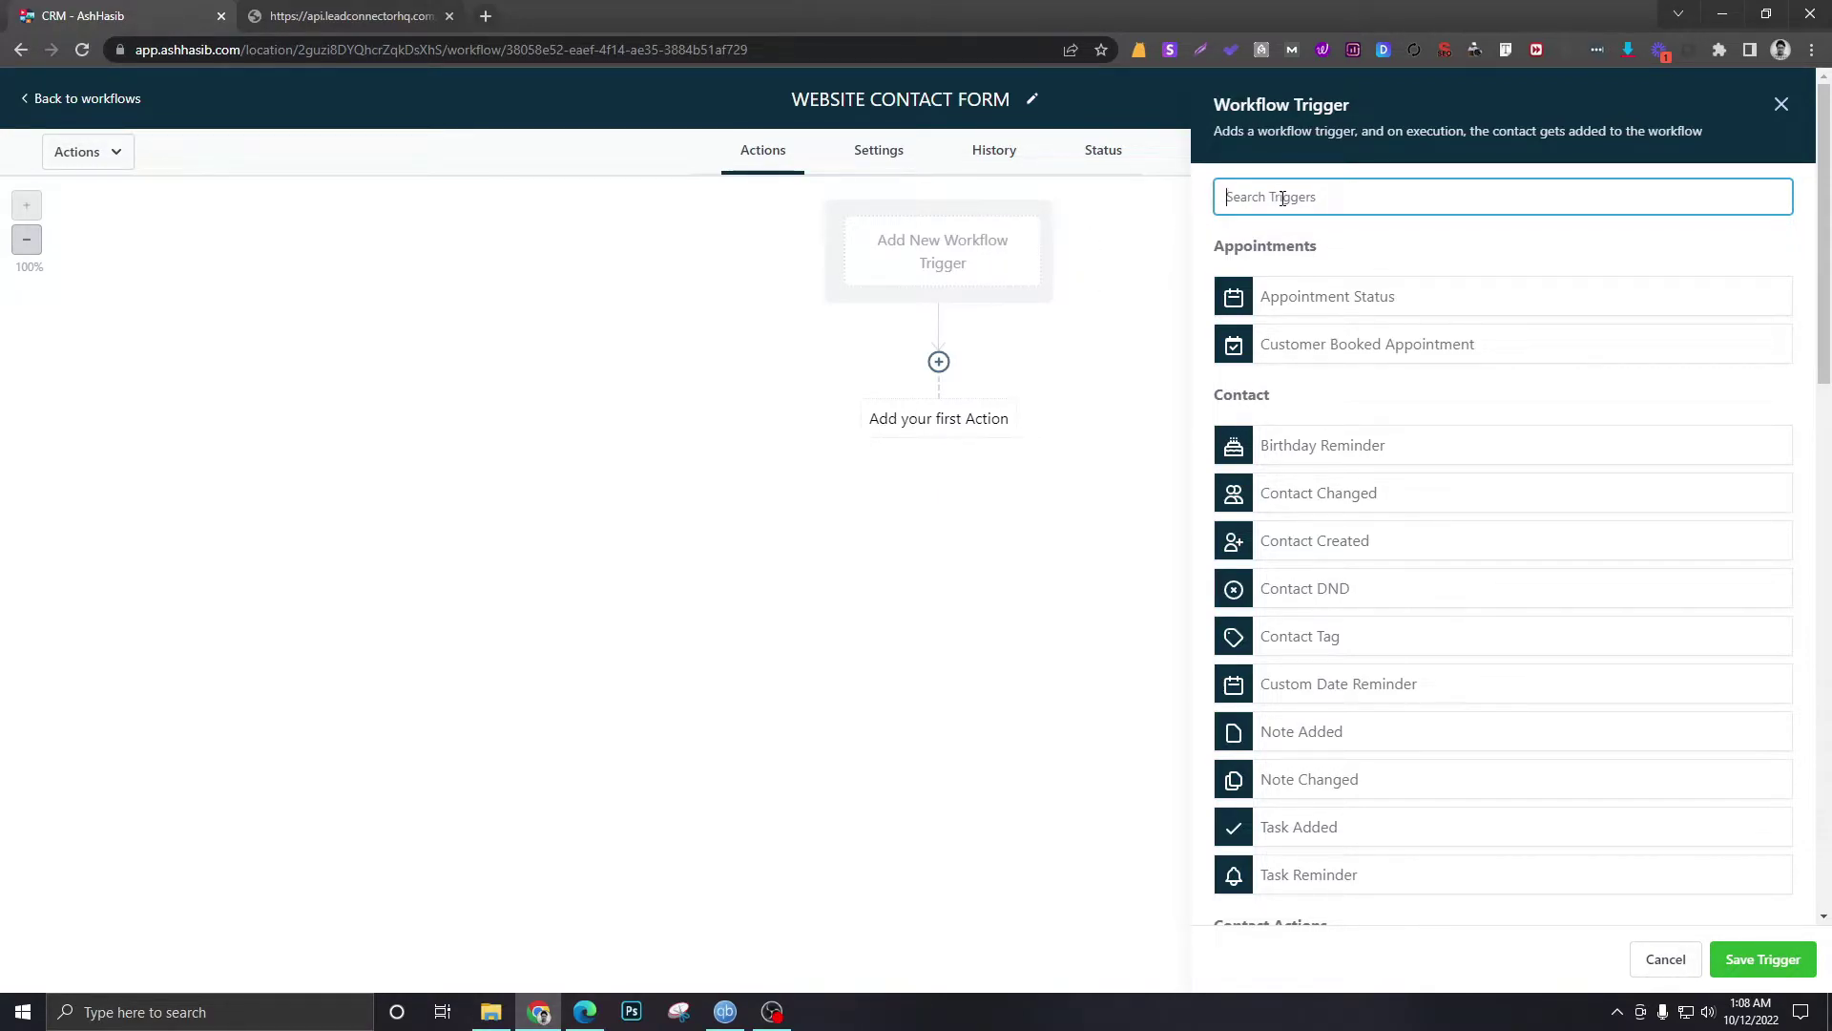
- Add a Form Submitted trigger filtered to Form is Free Roof Quote and save it
text(form)
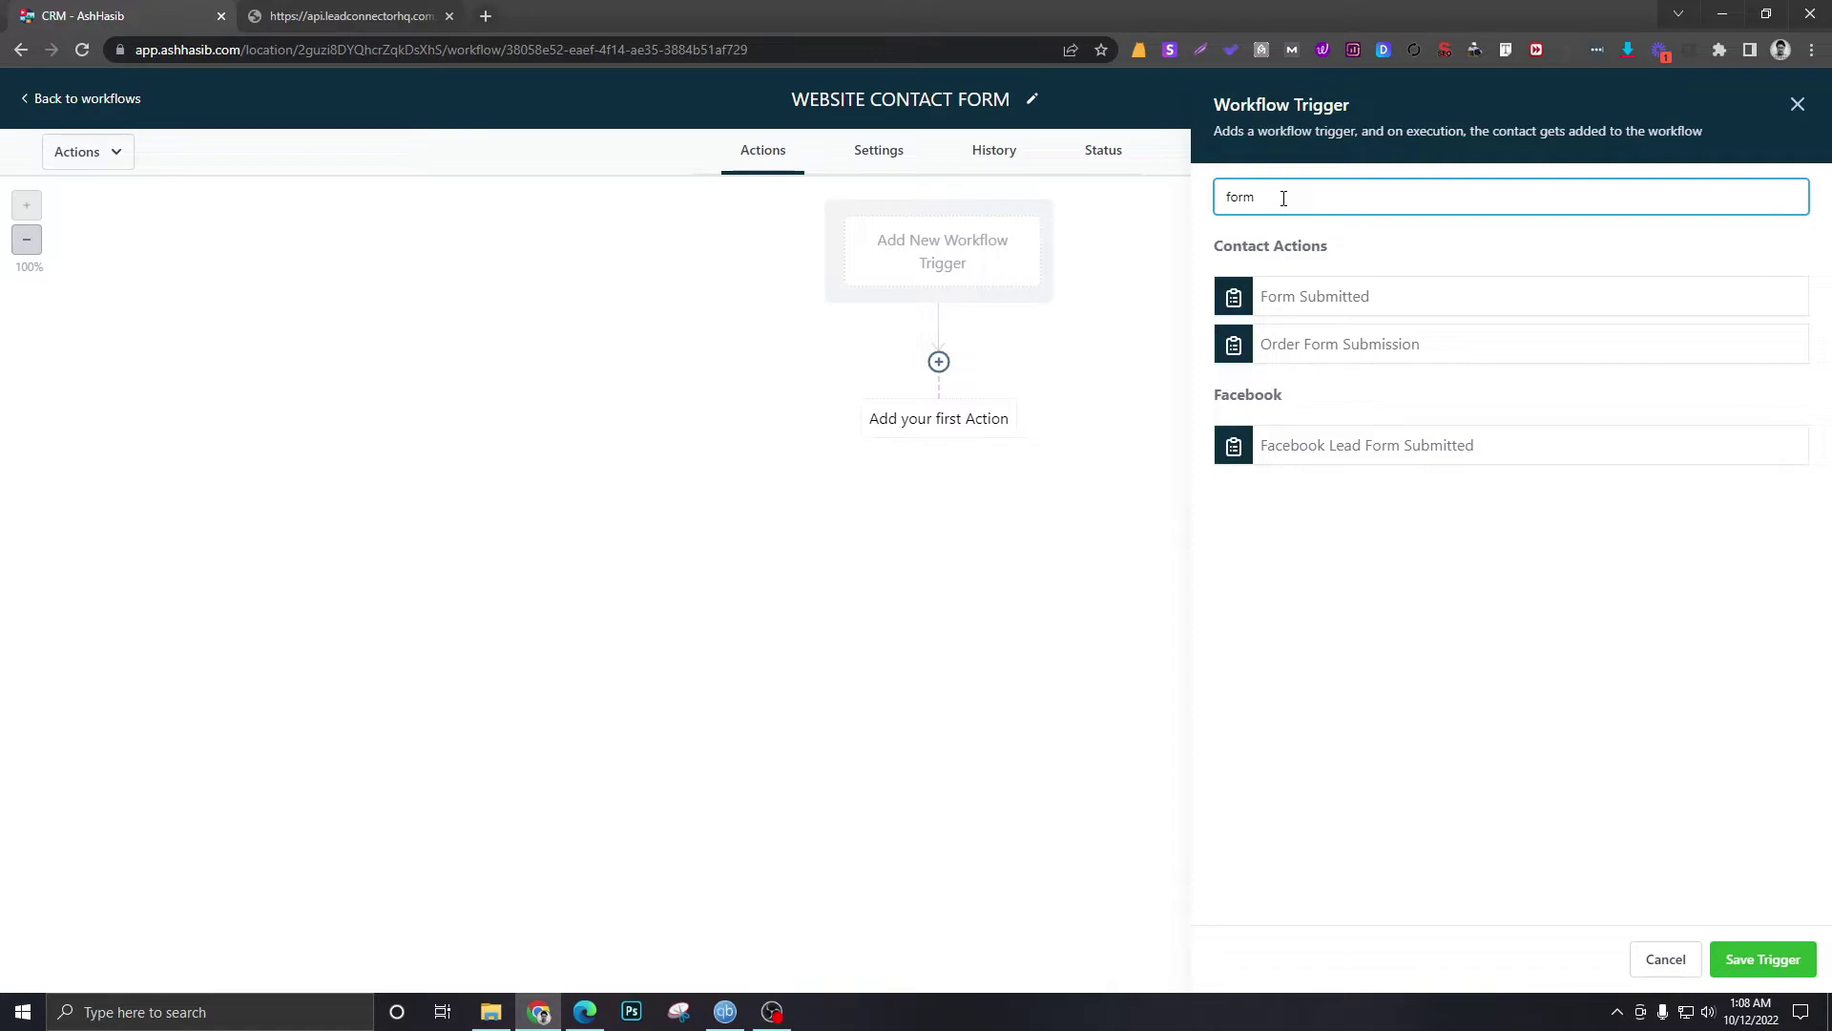
click(1333, 297)
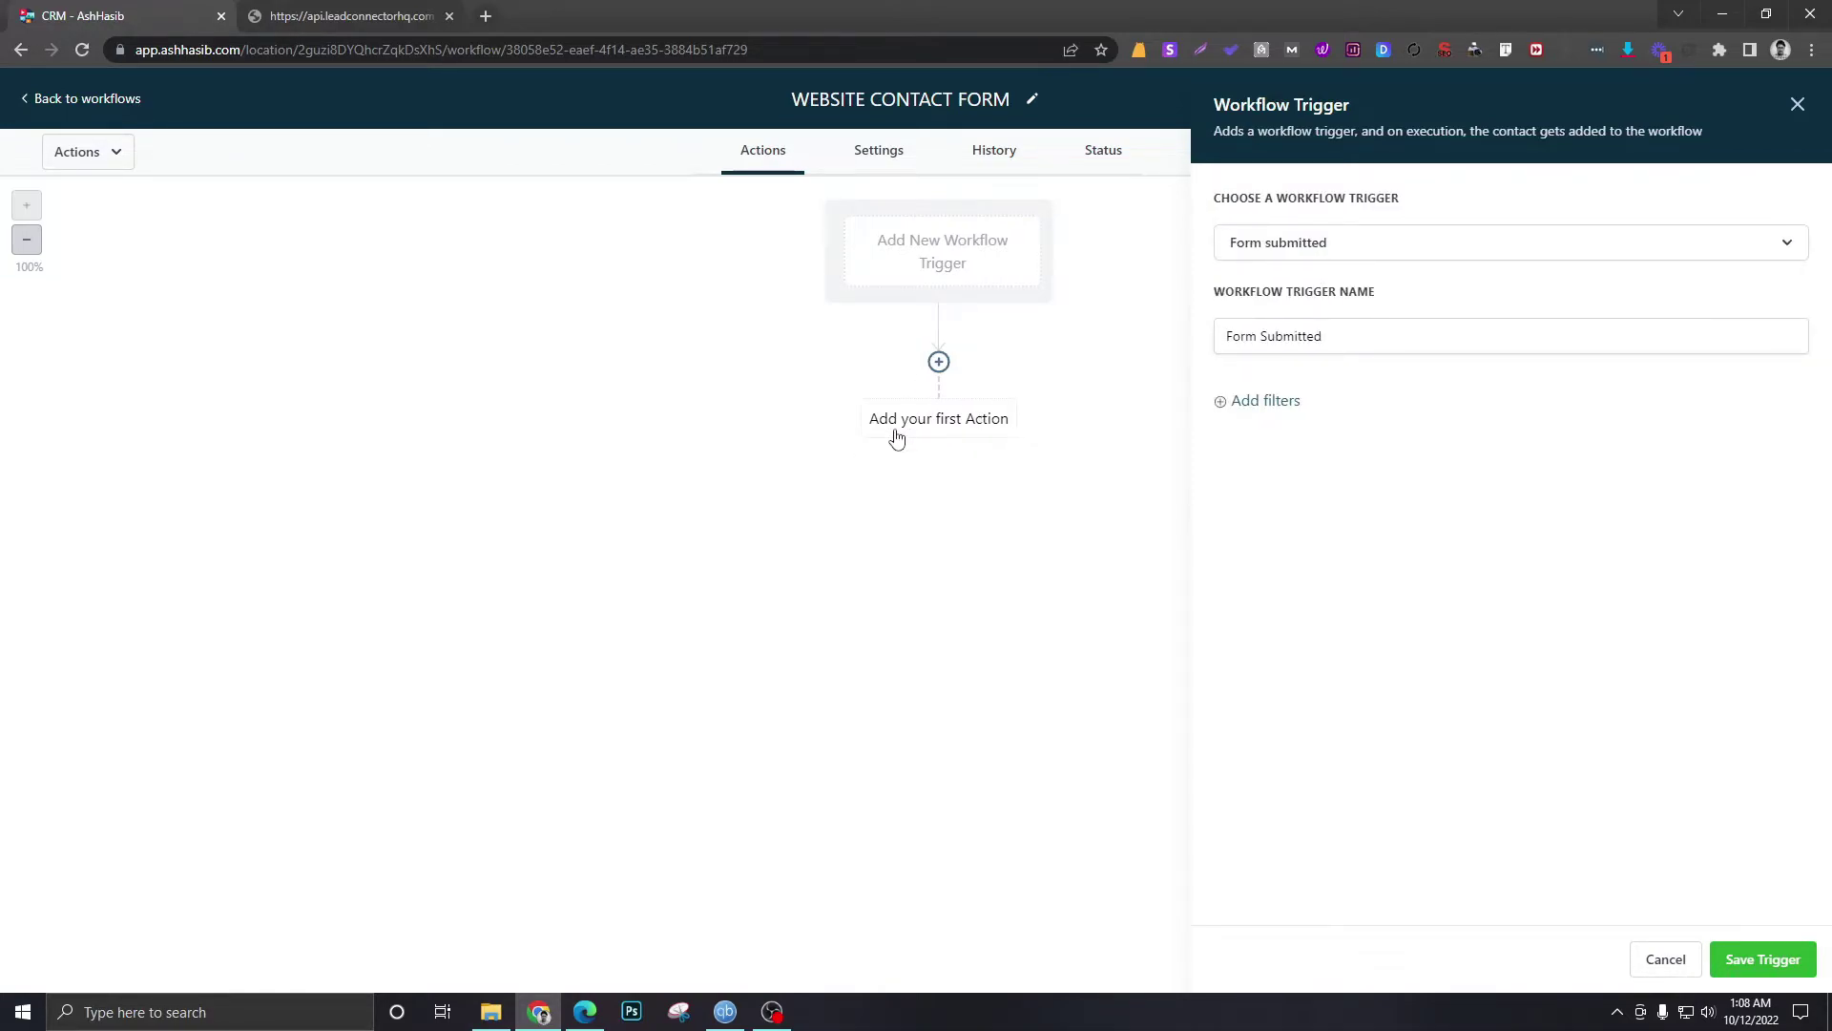
click(368, 13)
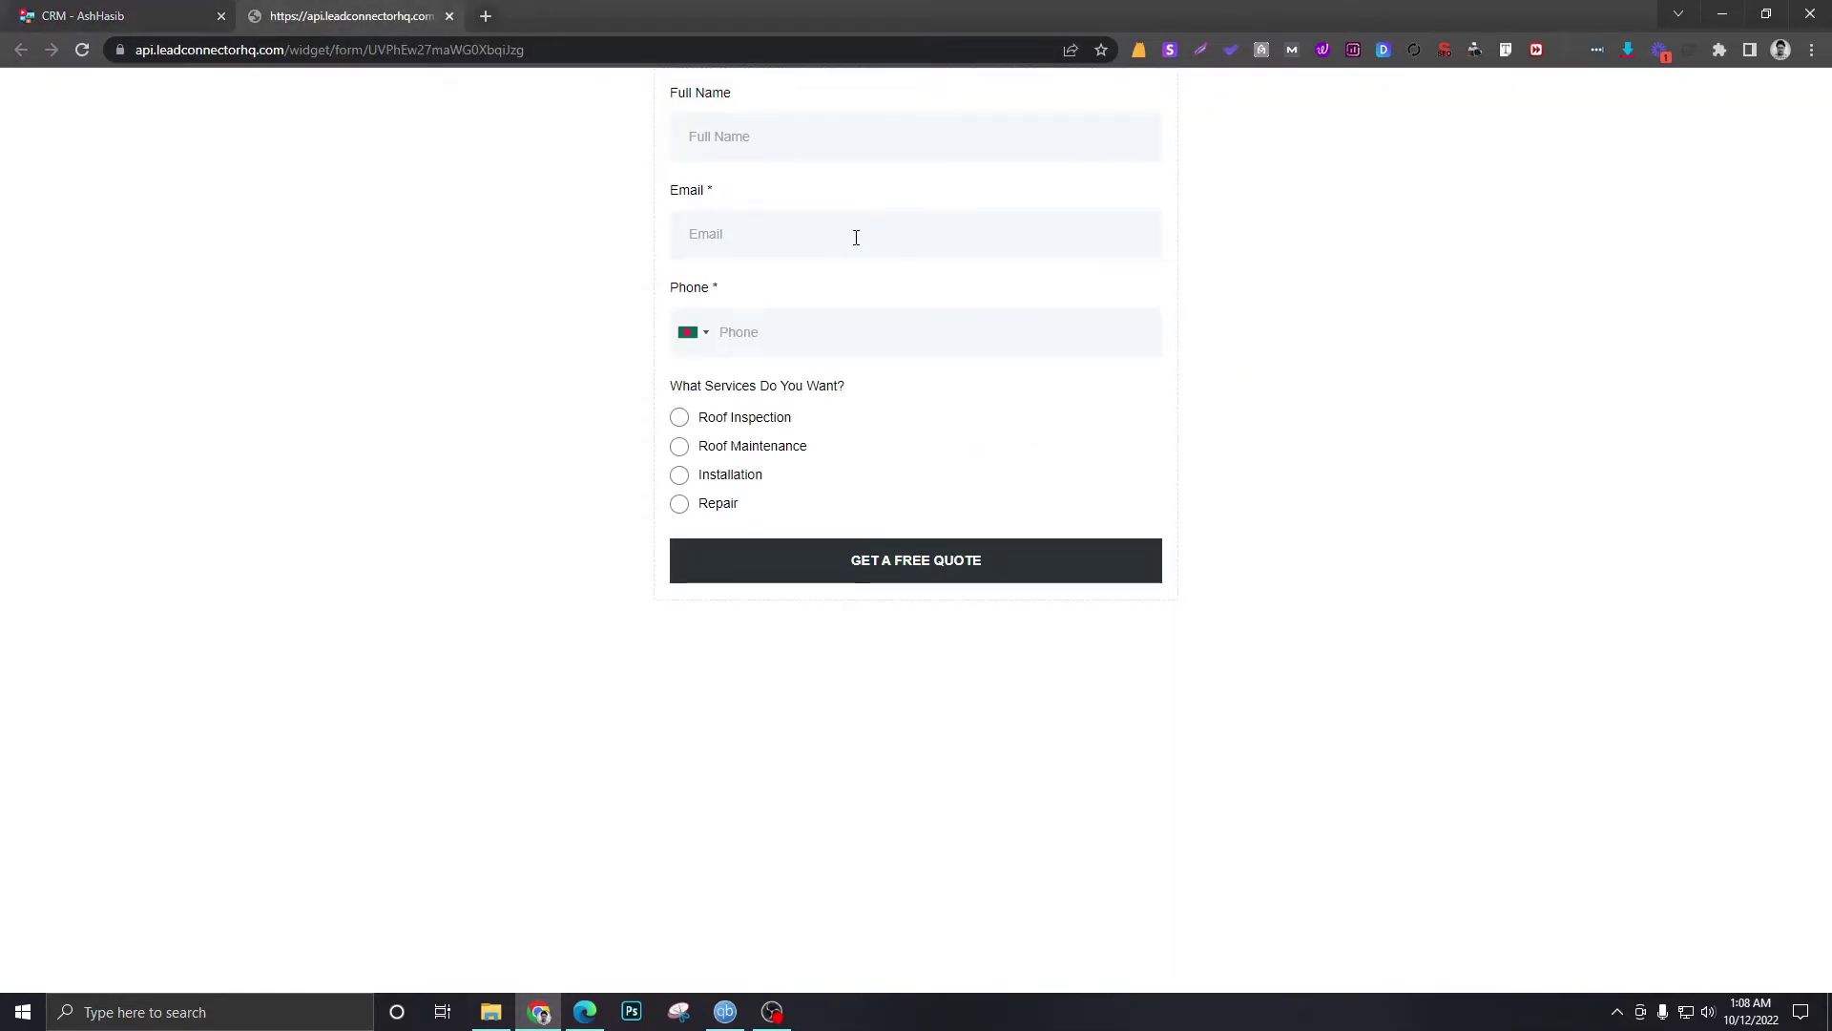
click(75, 13)
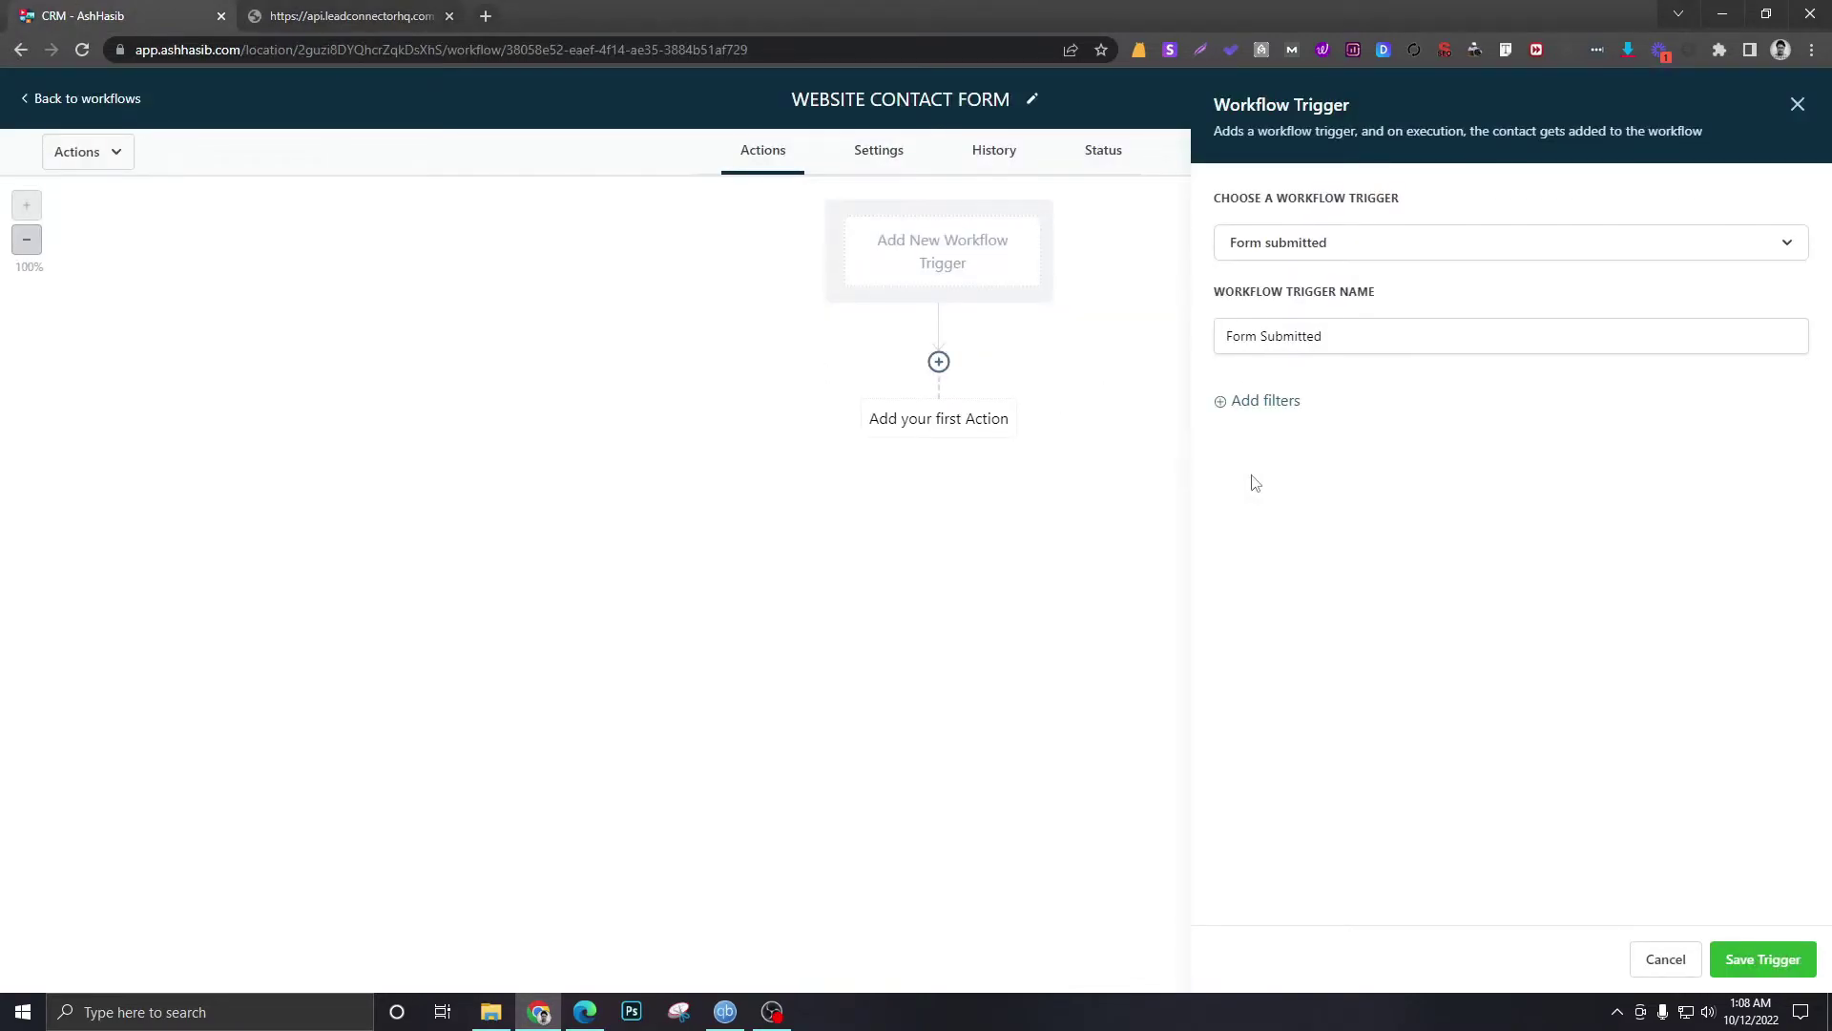
click(1282, 402)
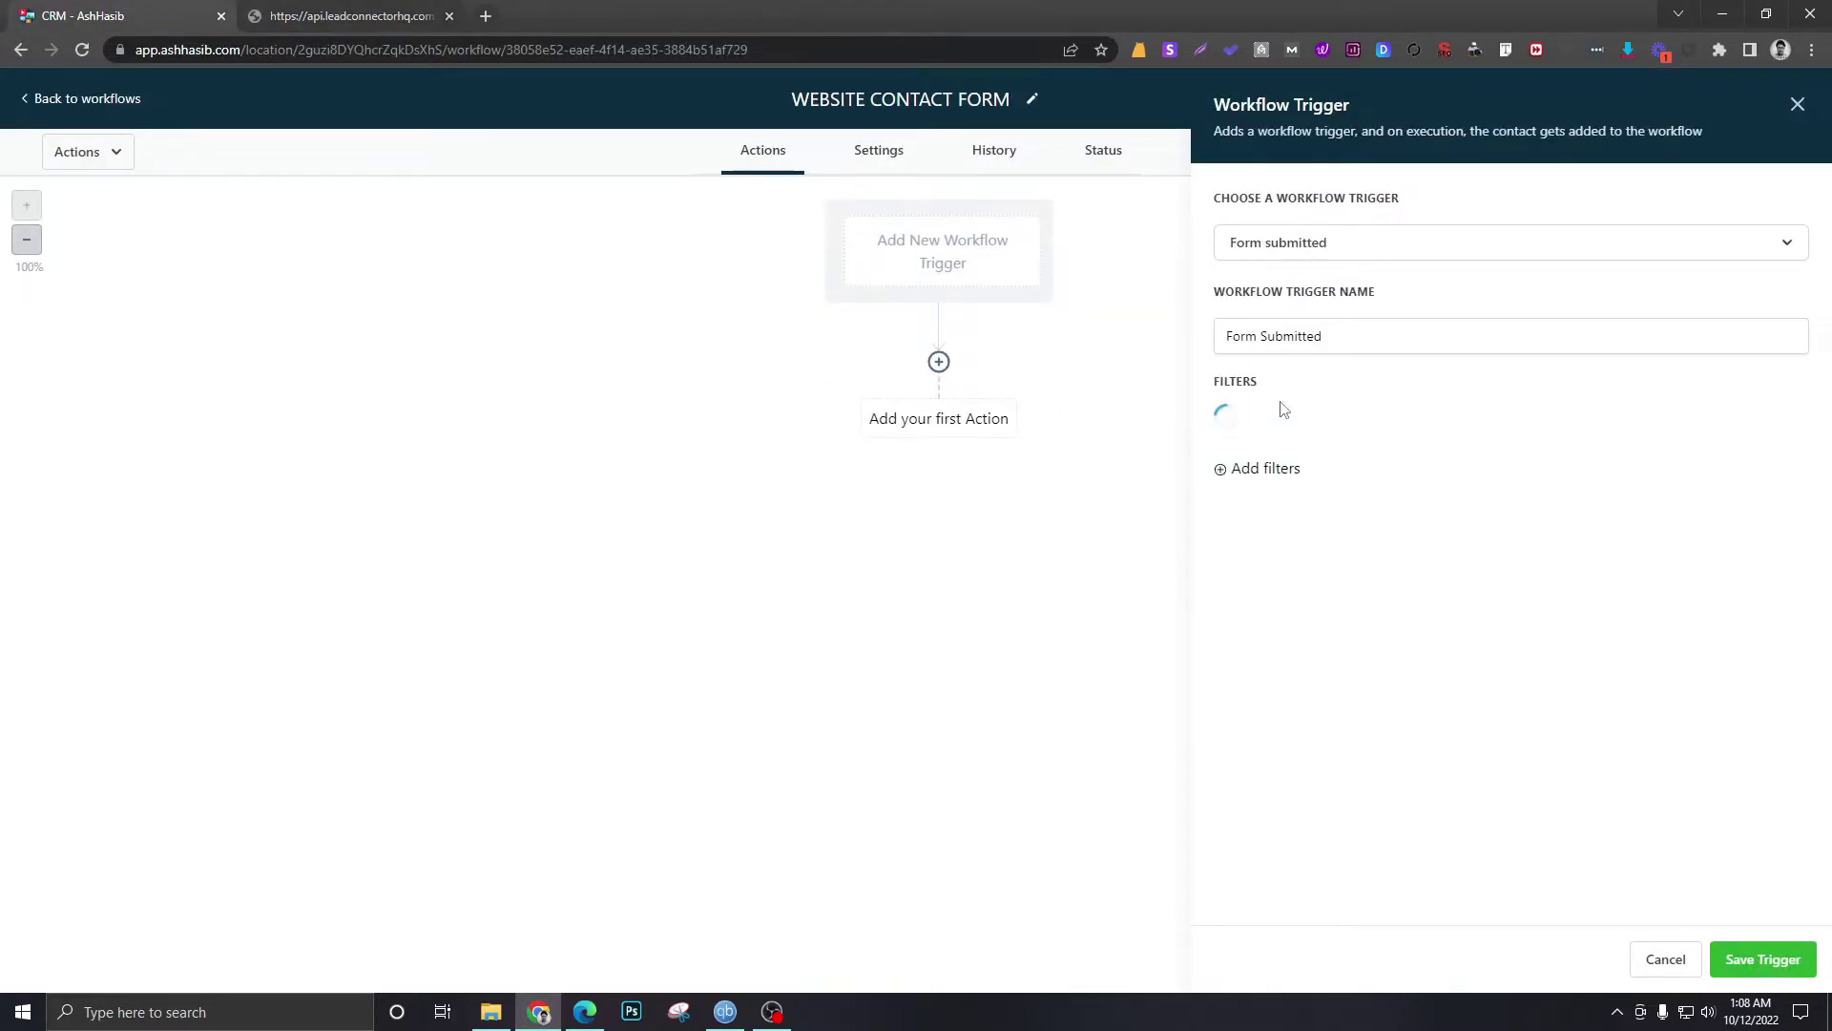
click(1266, 439)
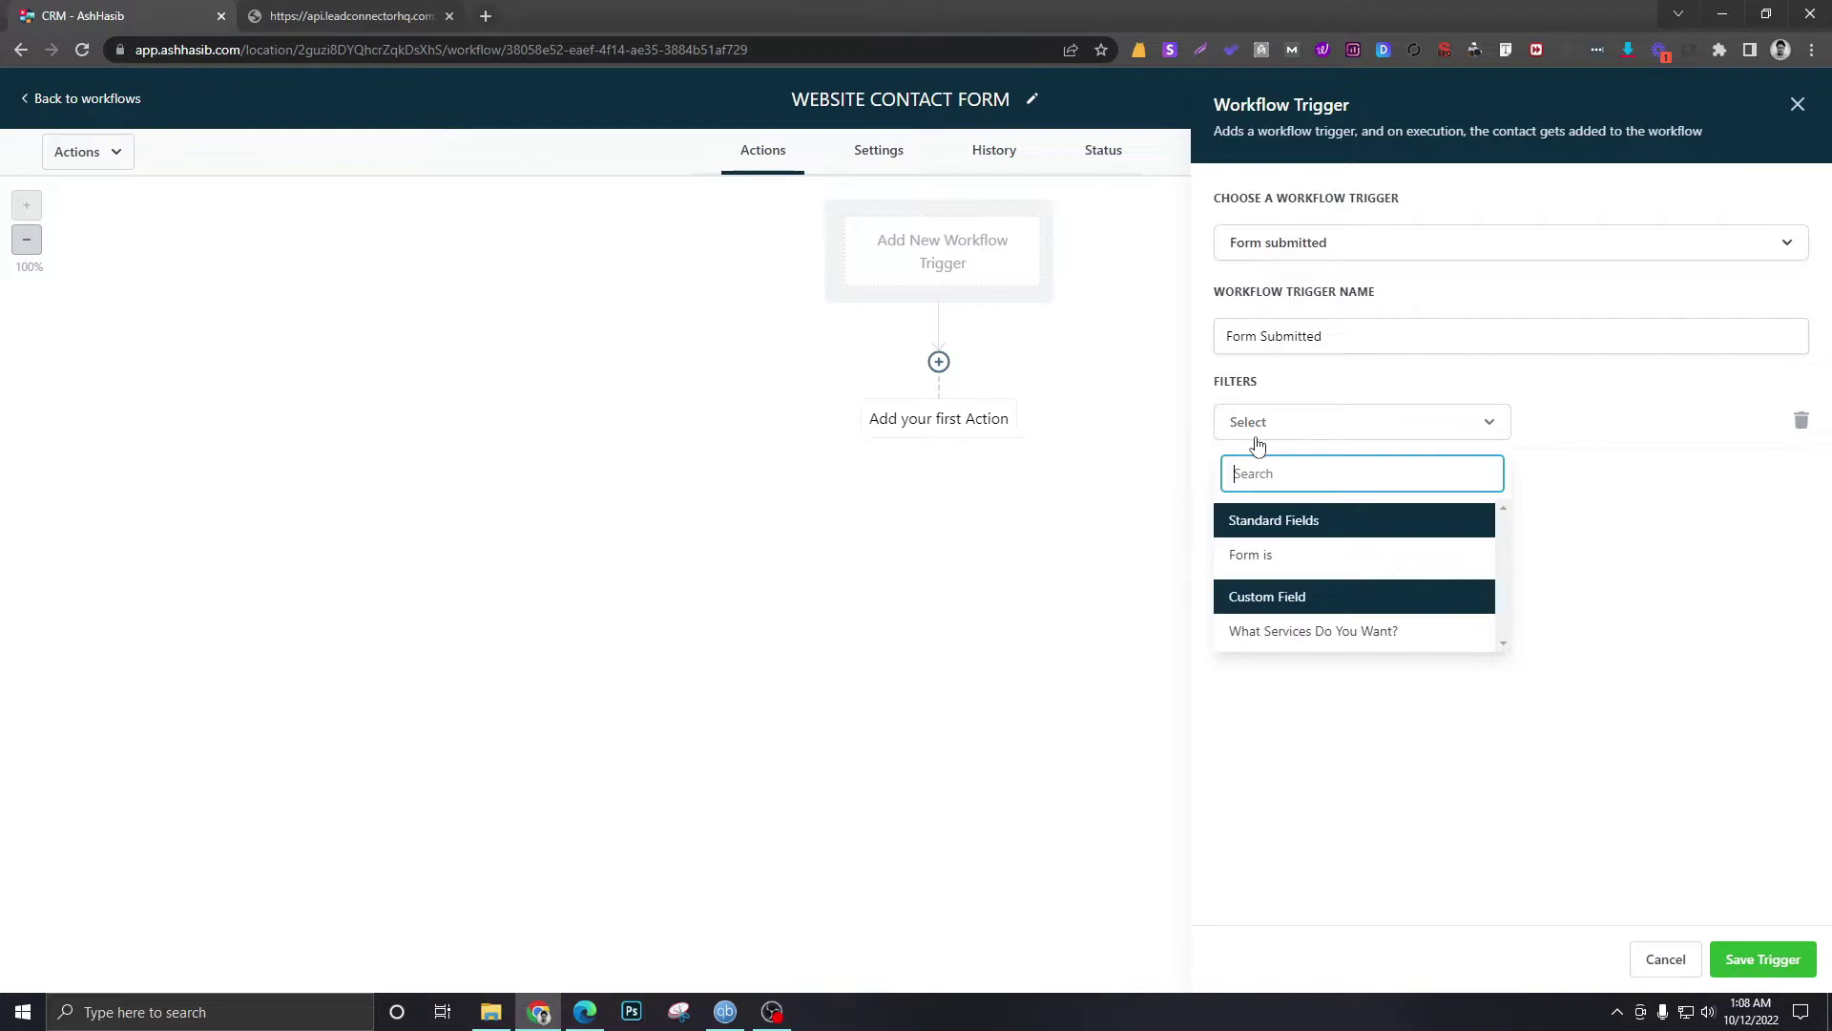
click(1272, 551)
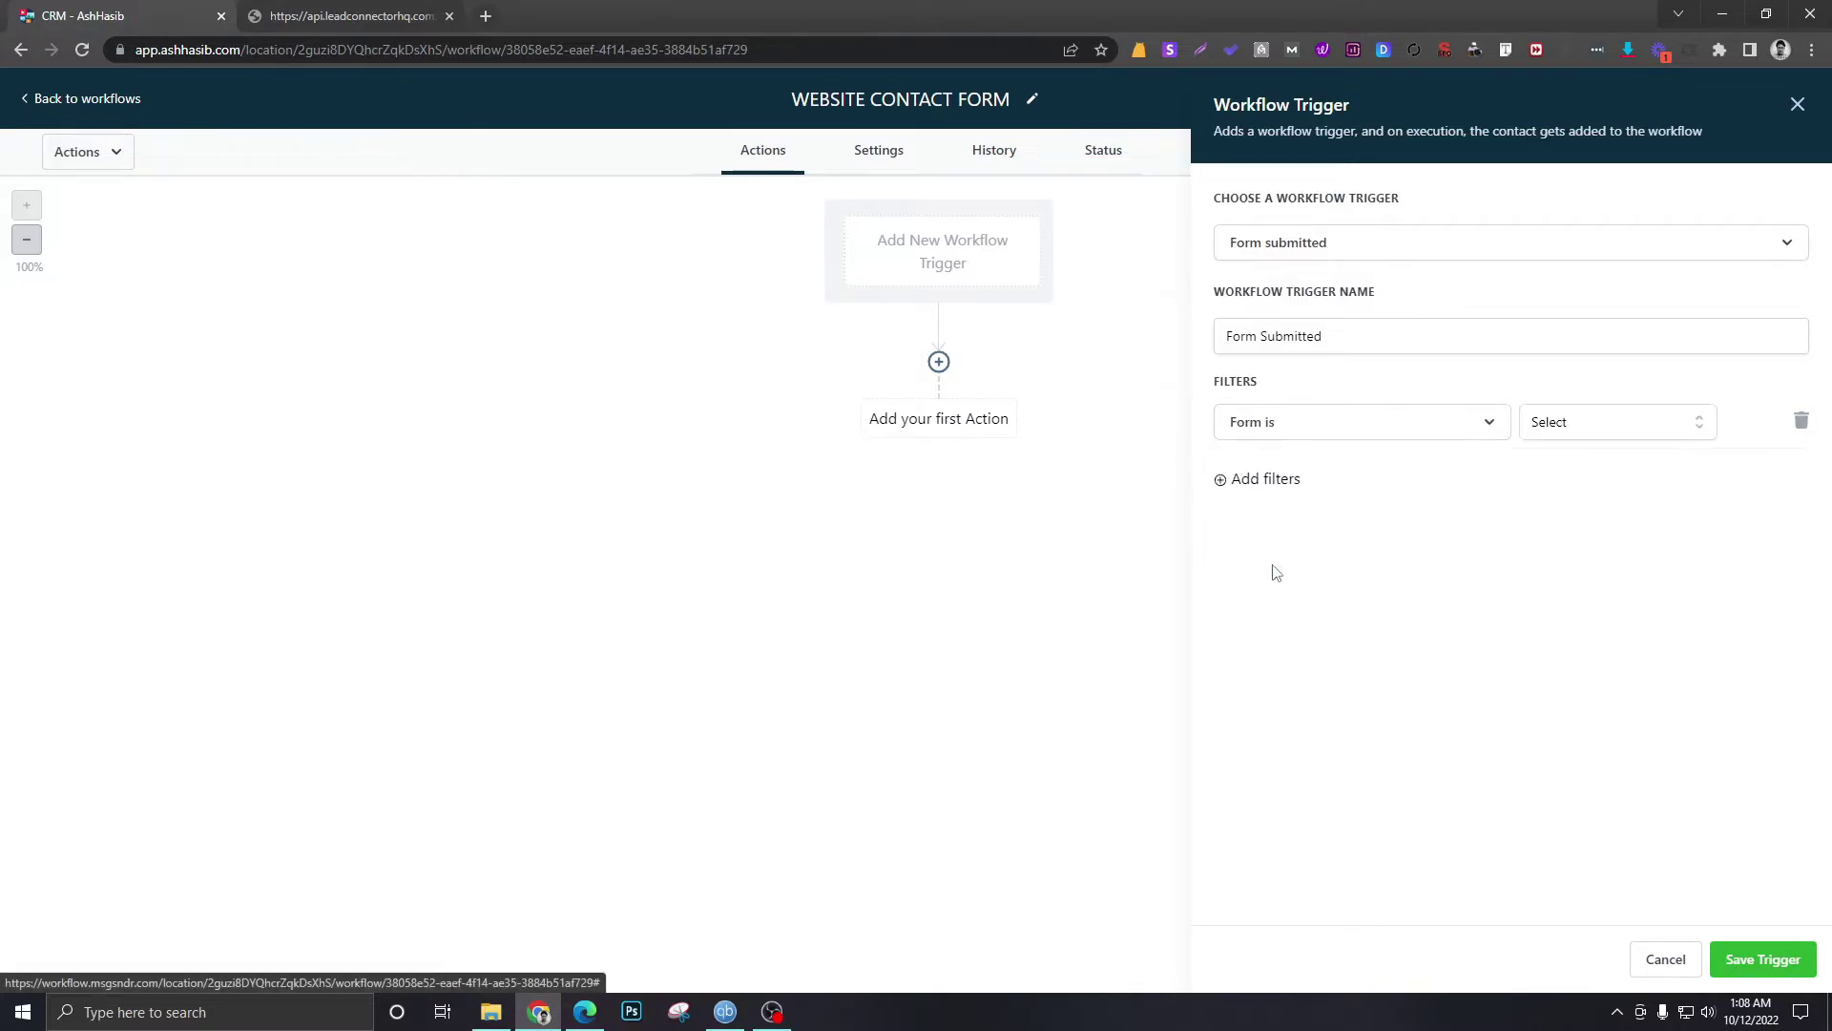
click(1566, 425)
click(1557, 521)
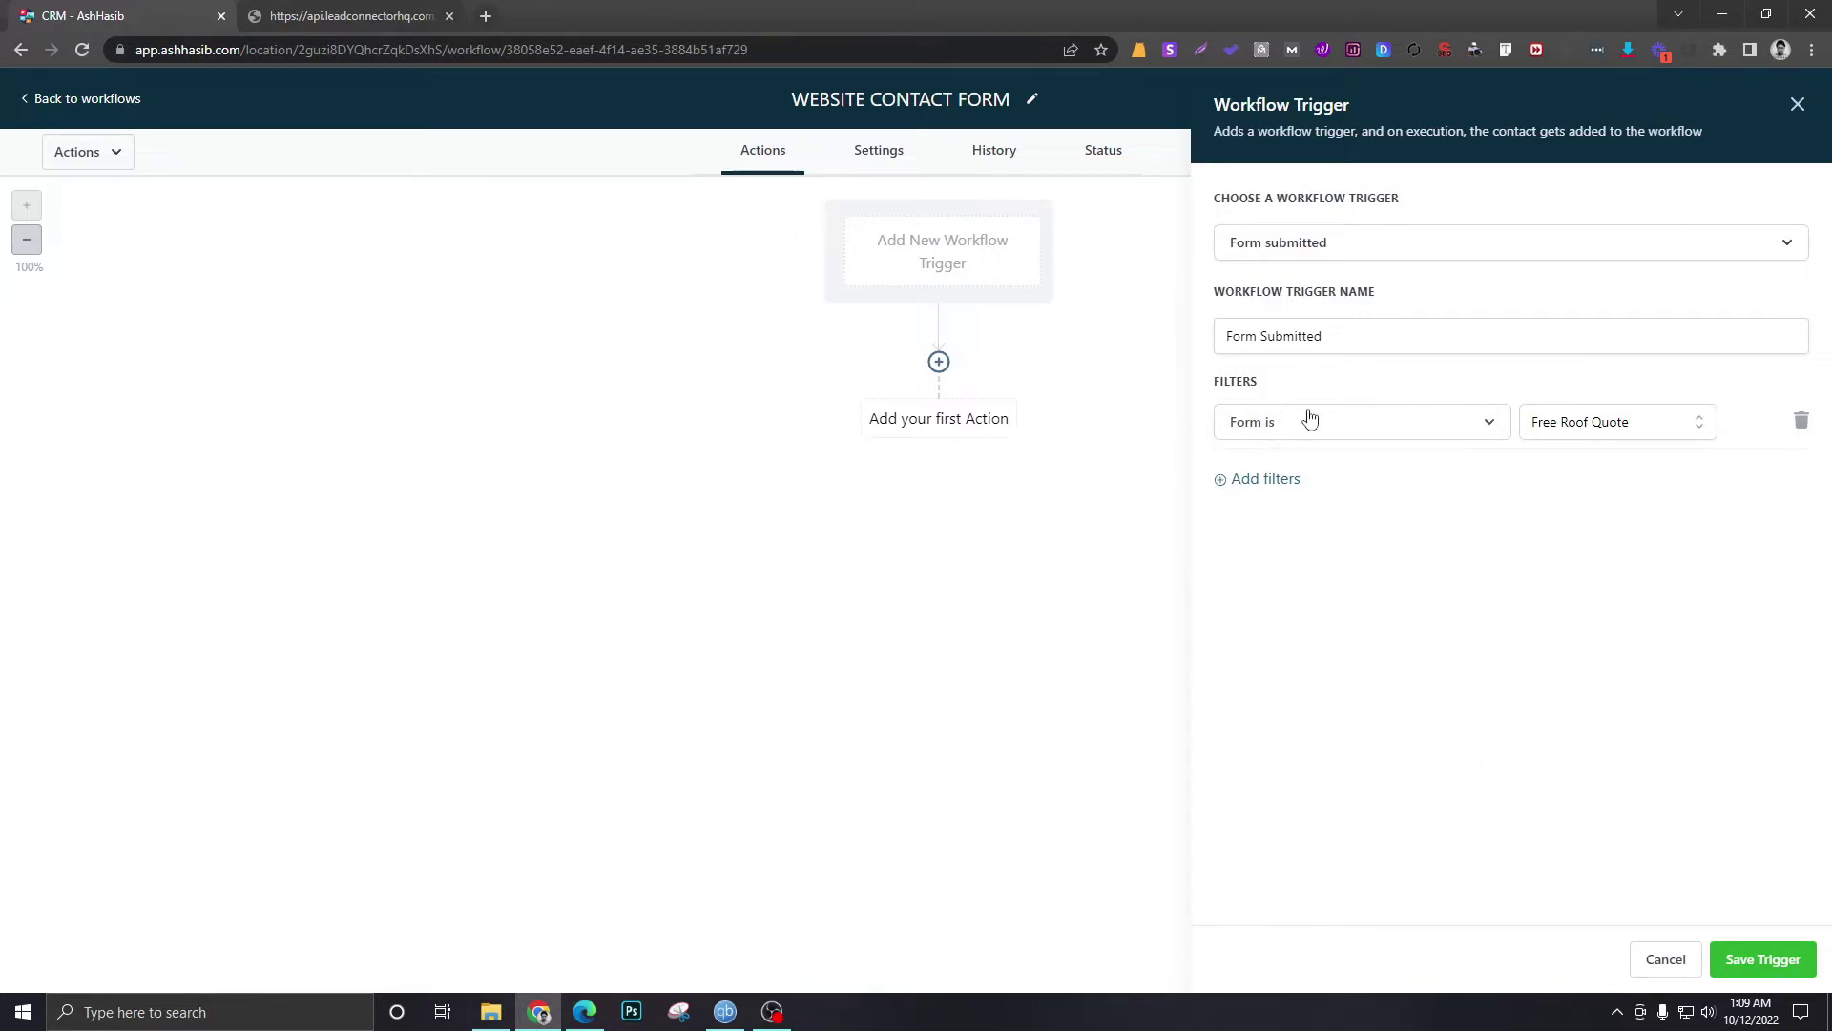
click(1764, 960)
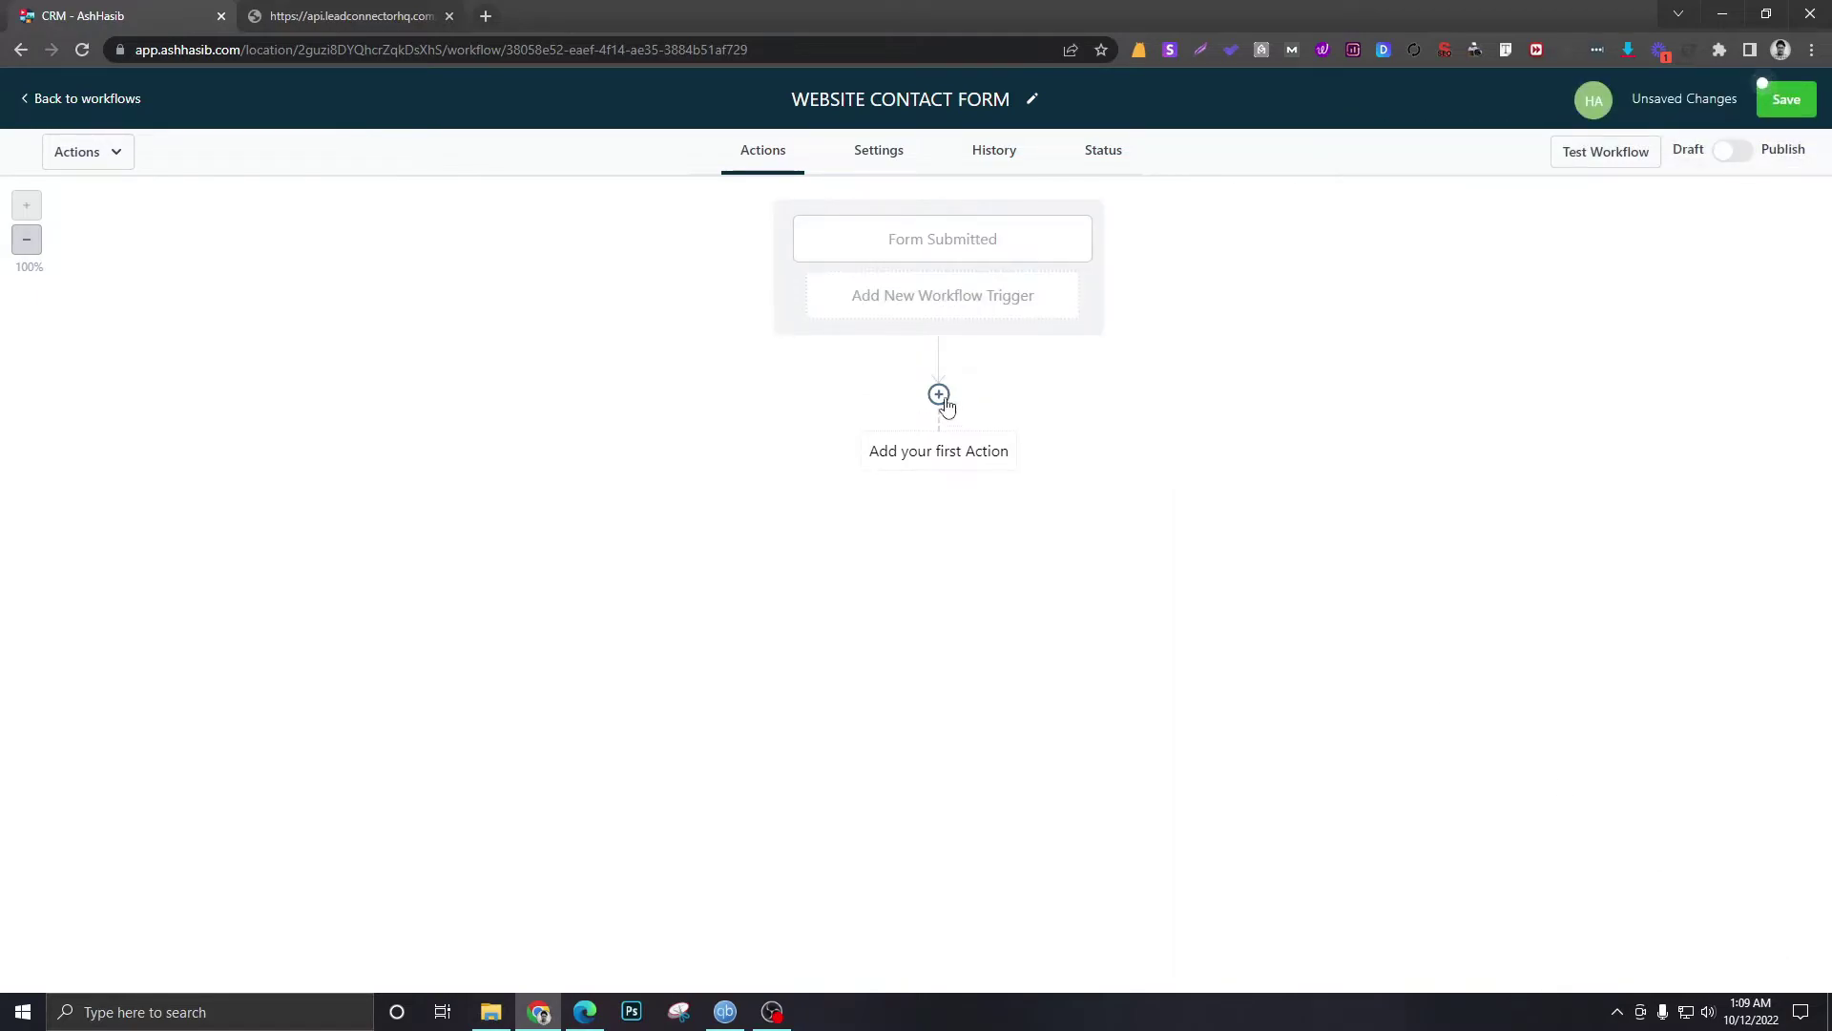
- Add a Create Or Update Opportunity action set to SALES PIPELINE, stage New Lead
click(940, 396)
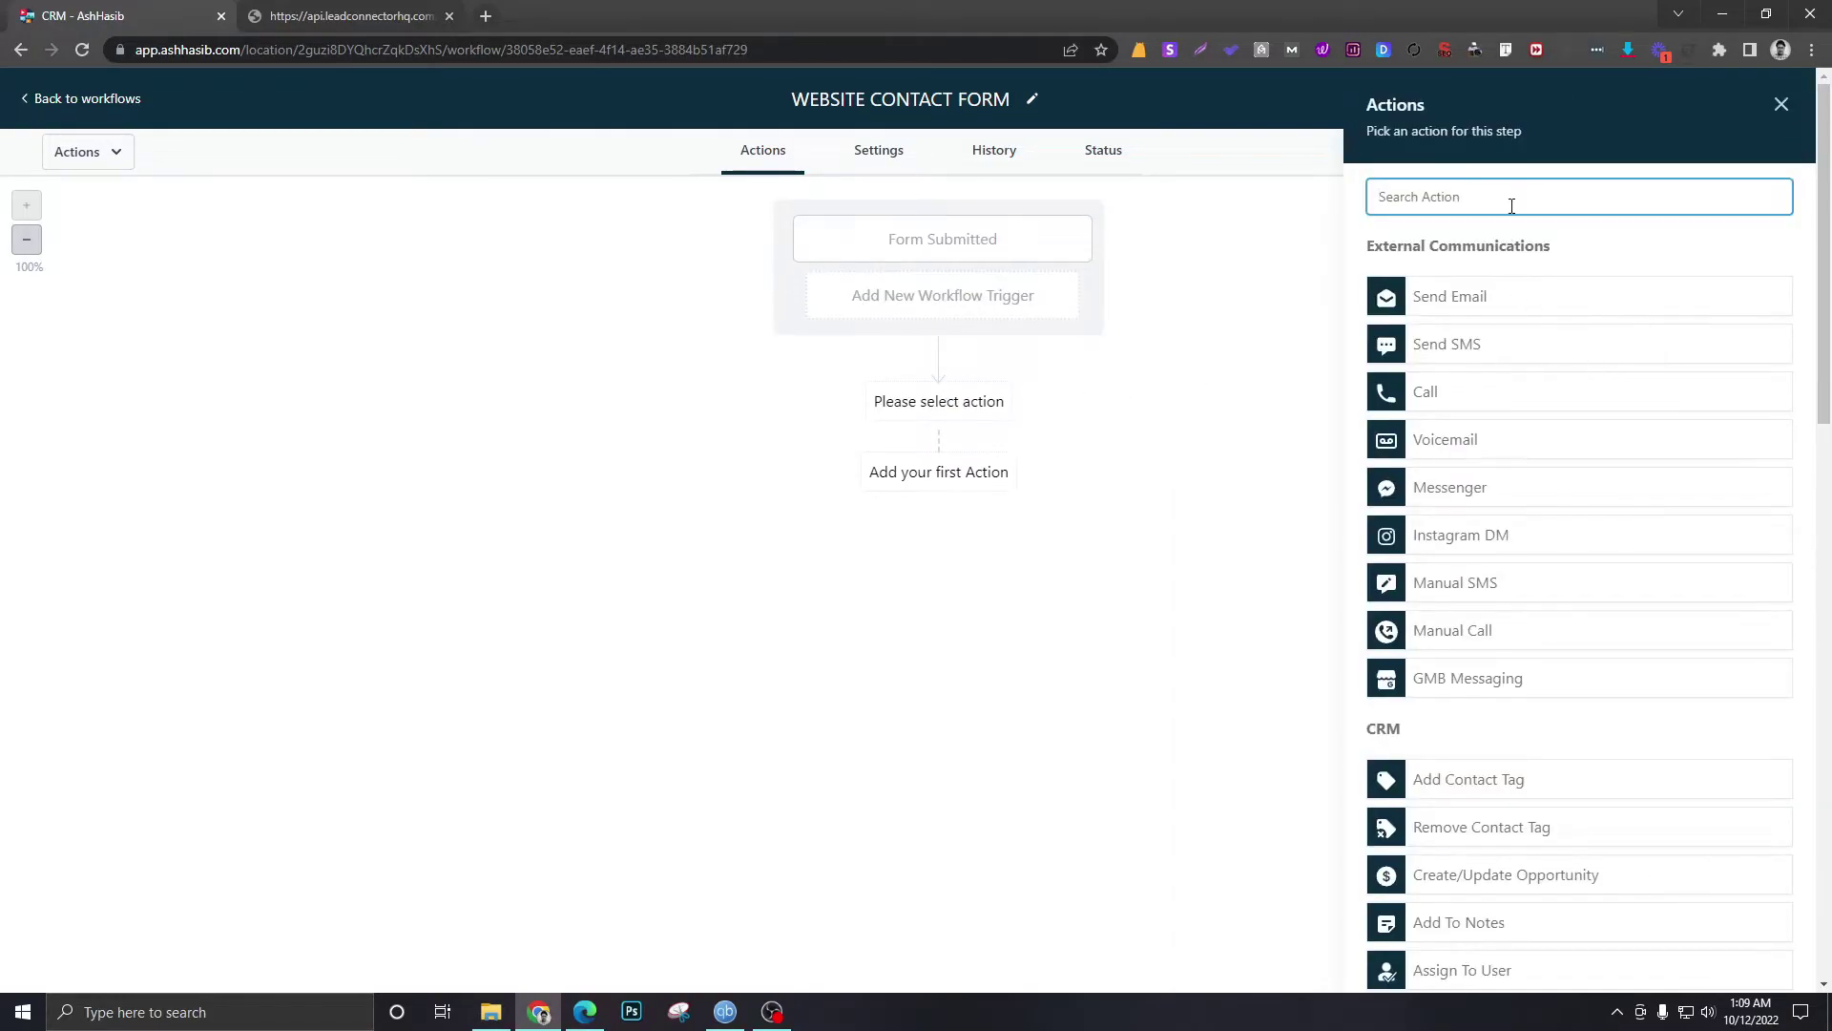
scroll(1575, 478, down, 1)
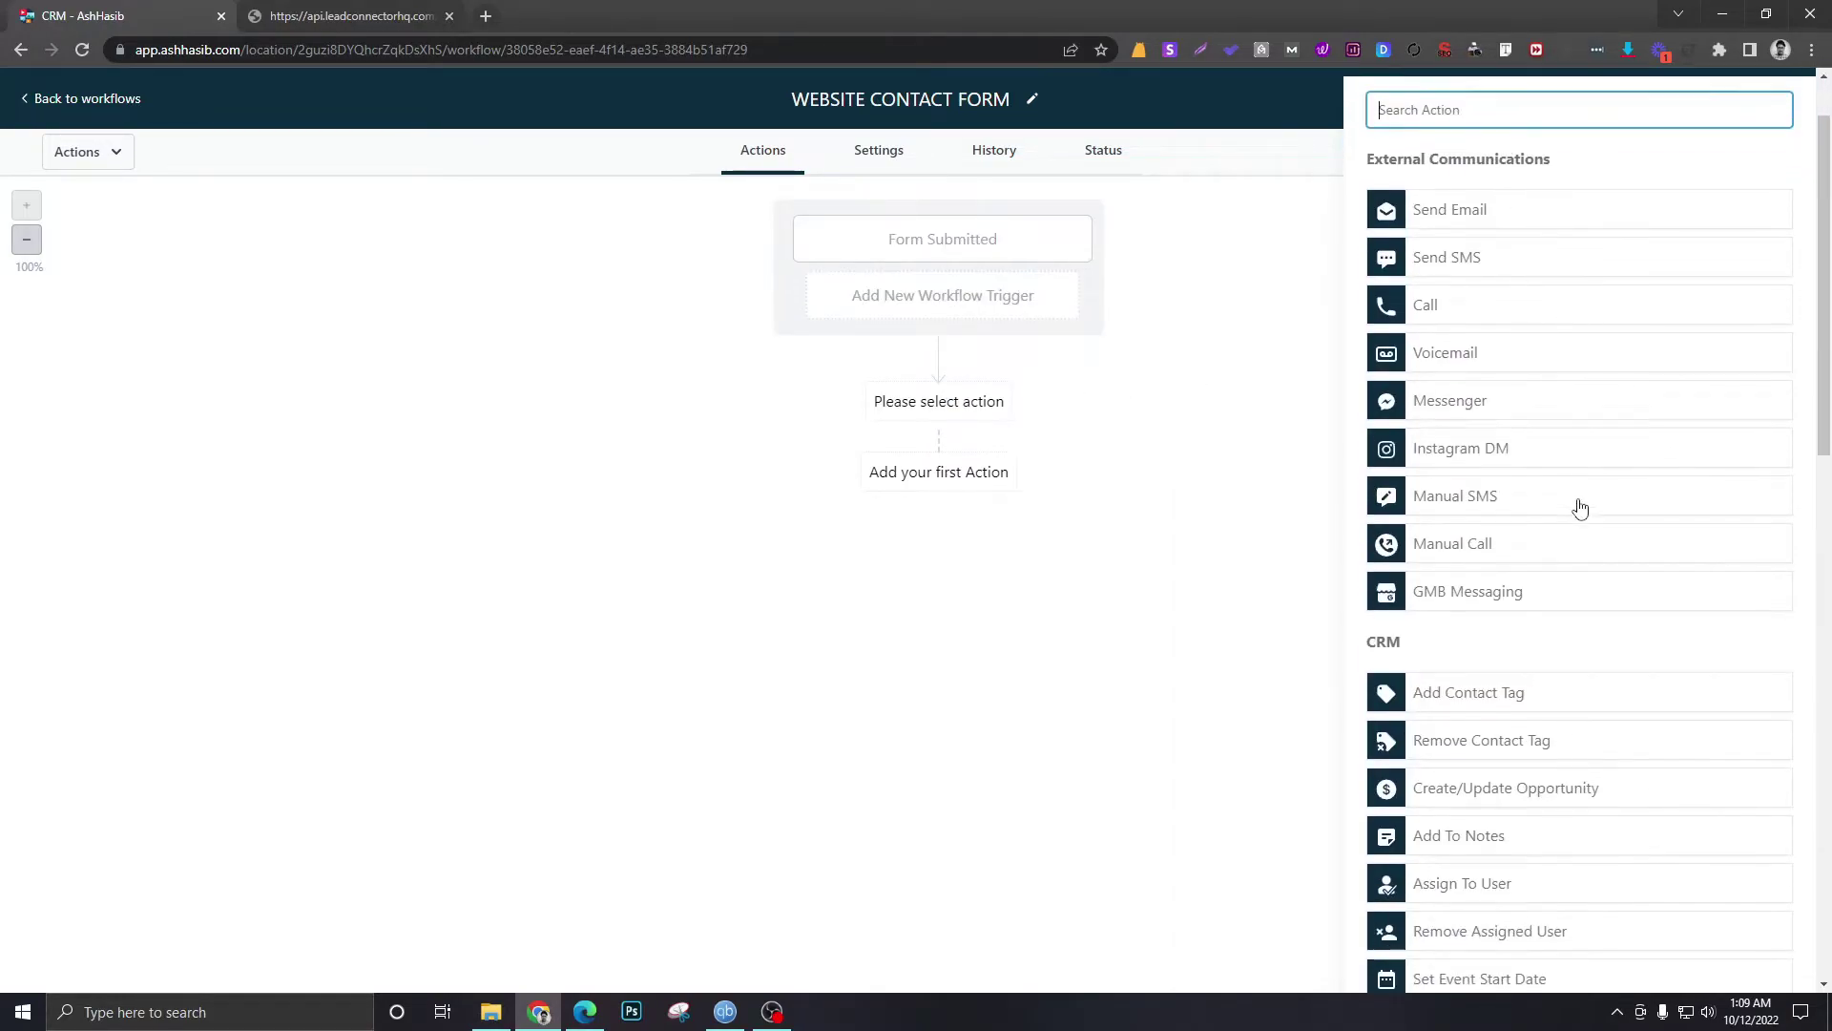
click(1508, 783)
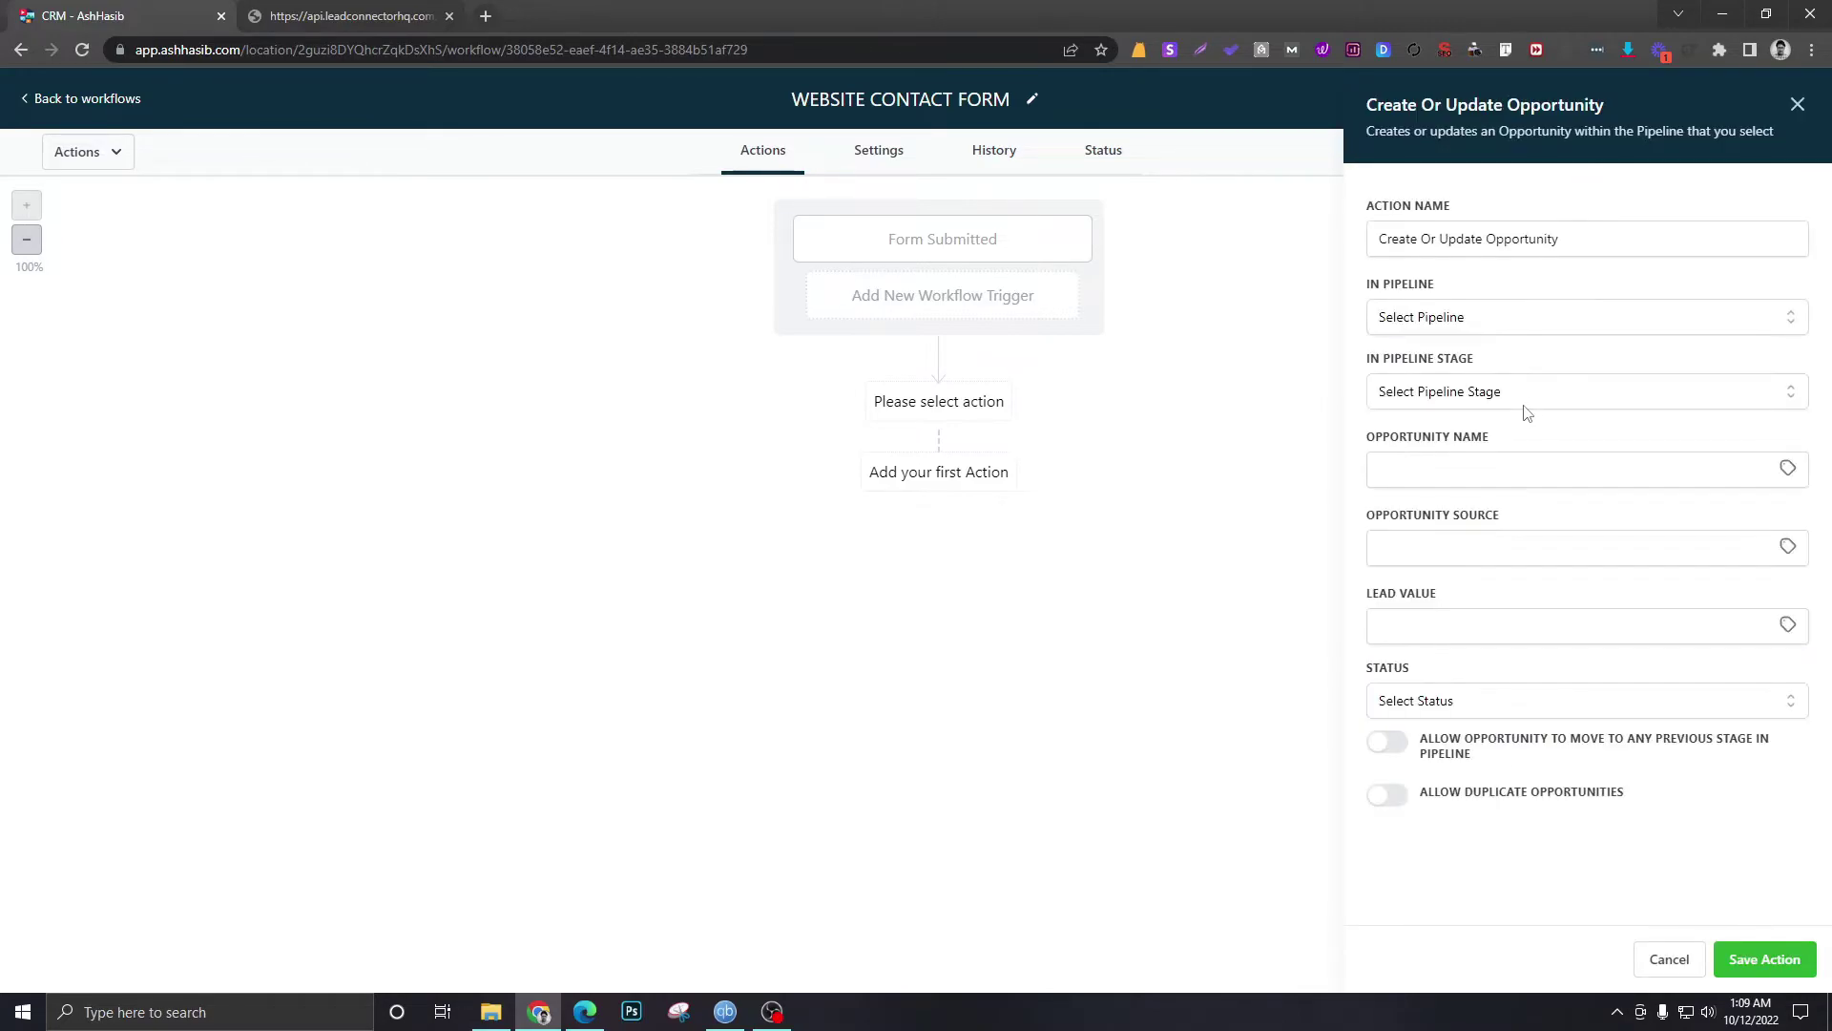
click(1467, 325)
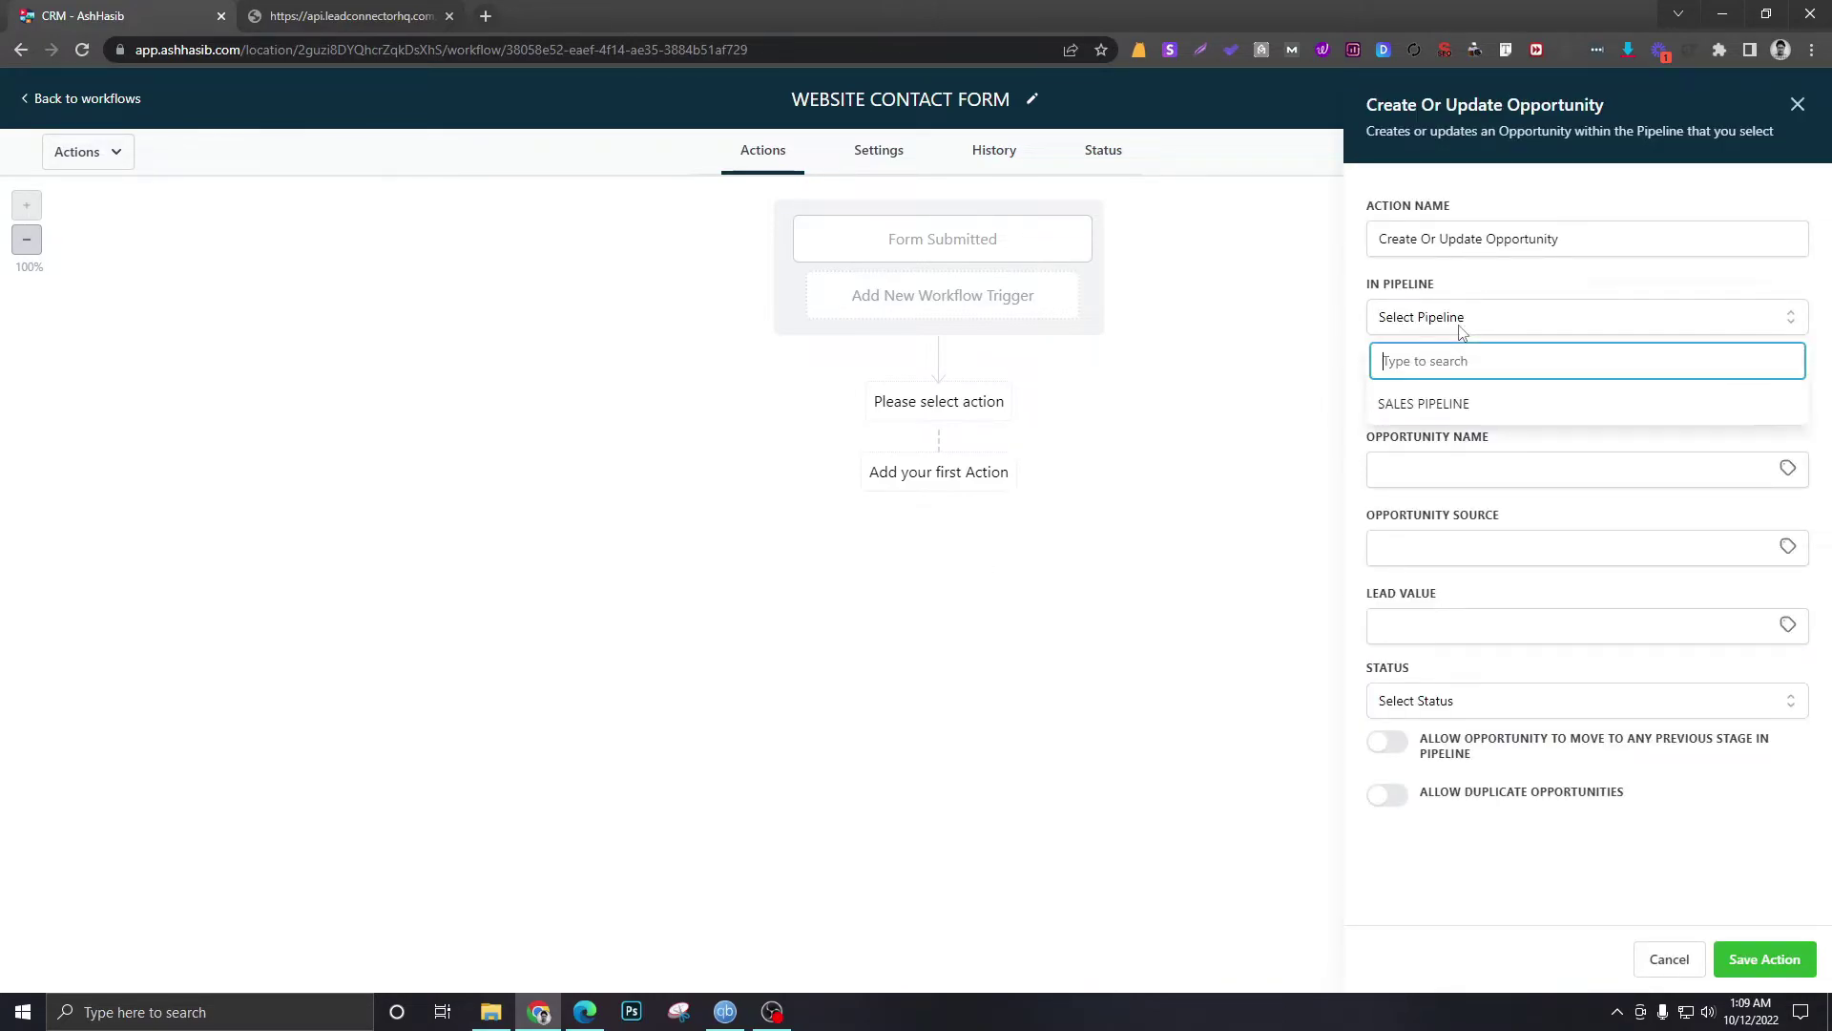
click(1444, 409)
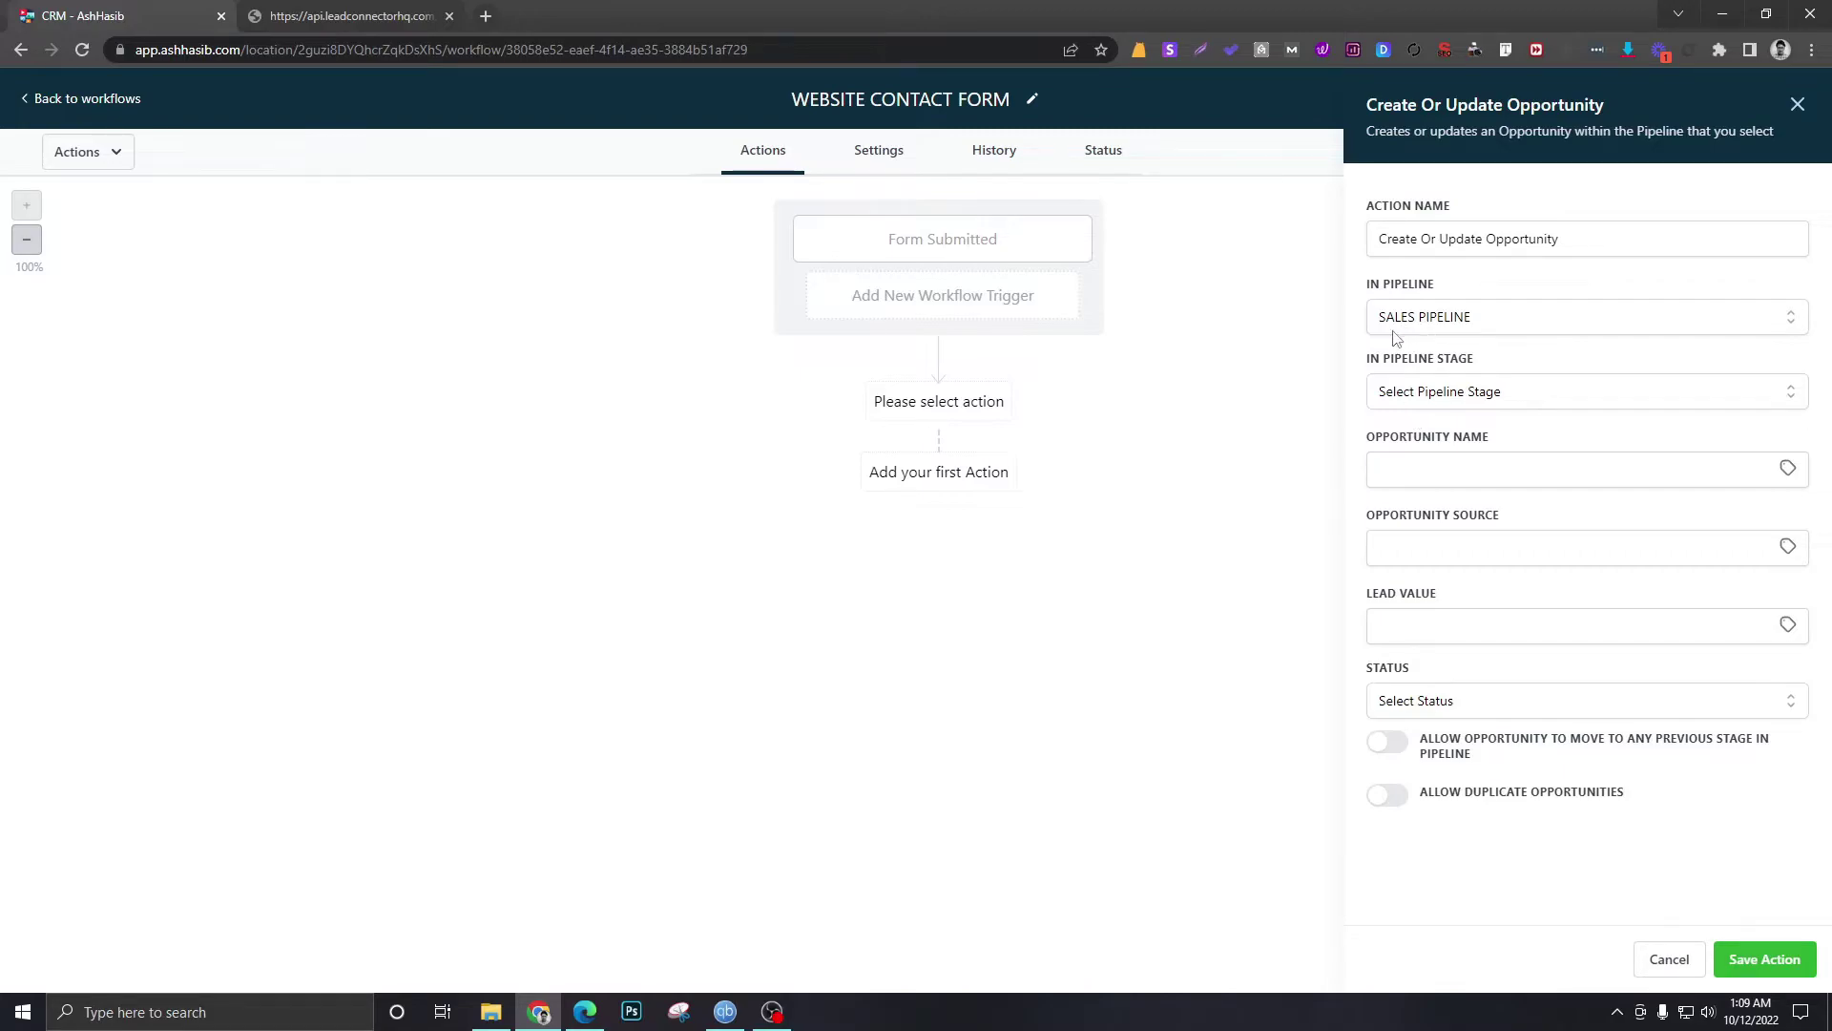
click(1477, 394)
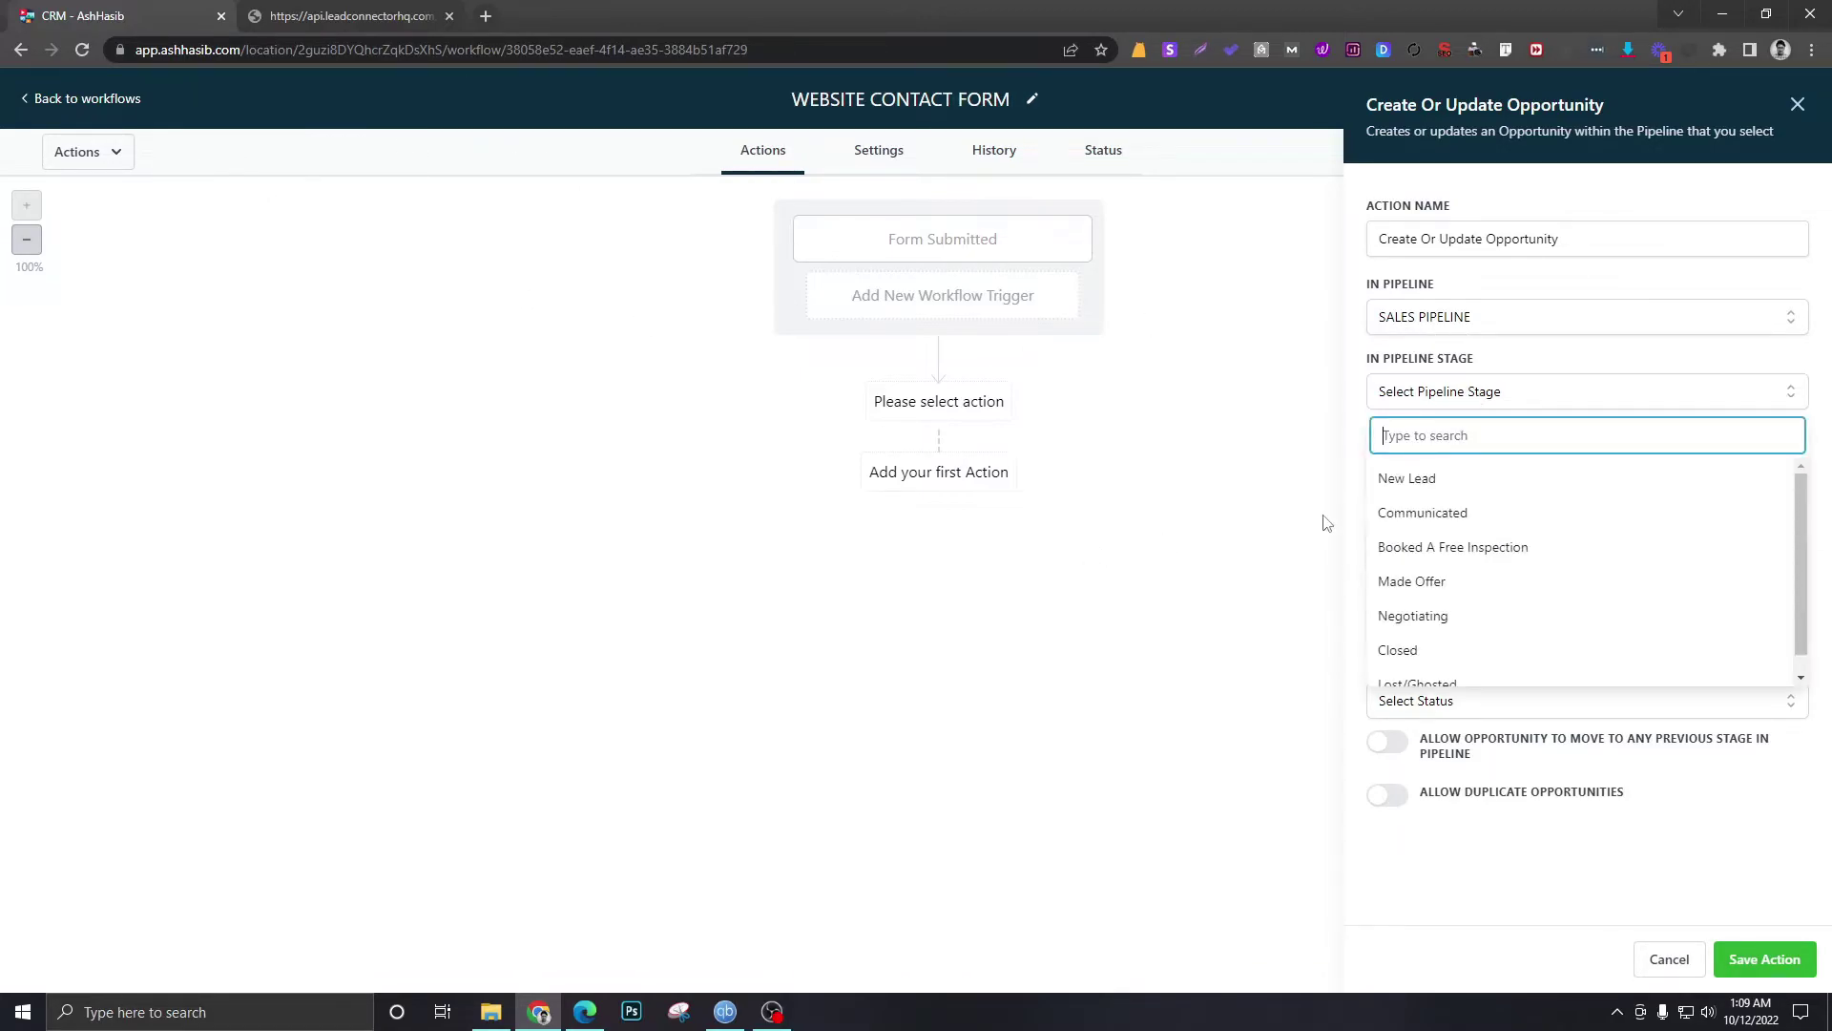
click(1410, 479)
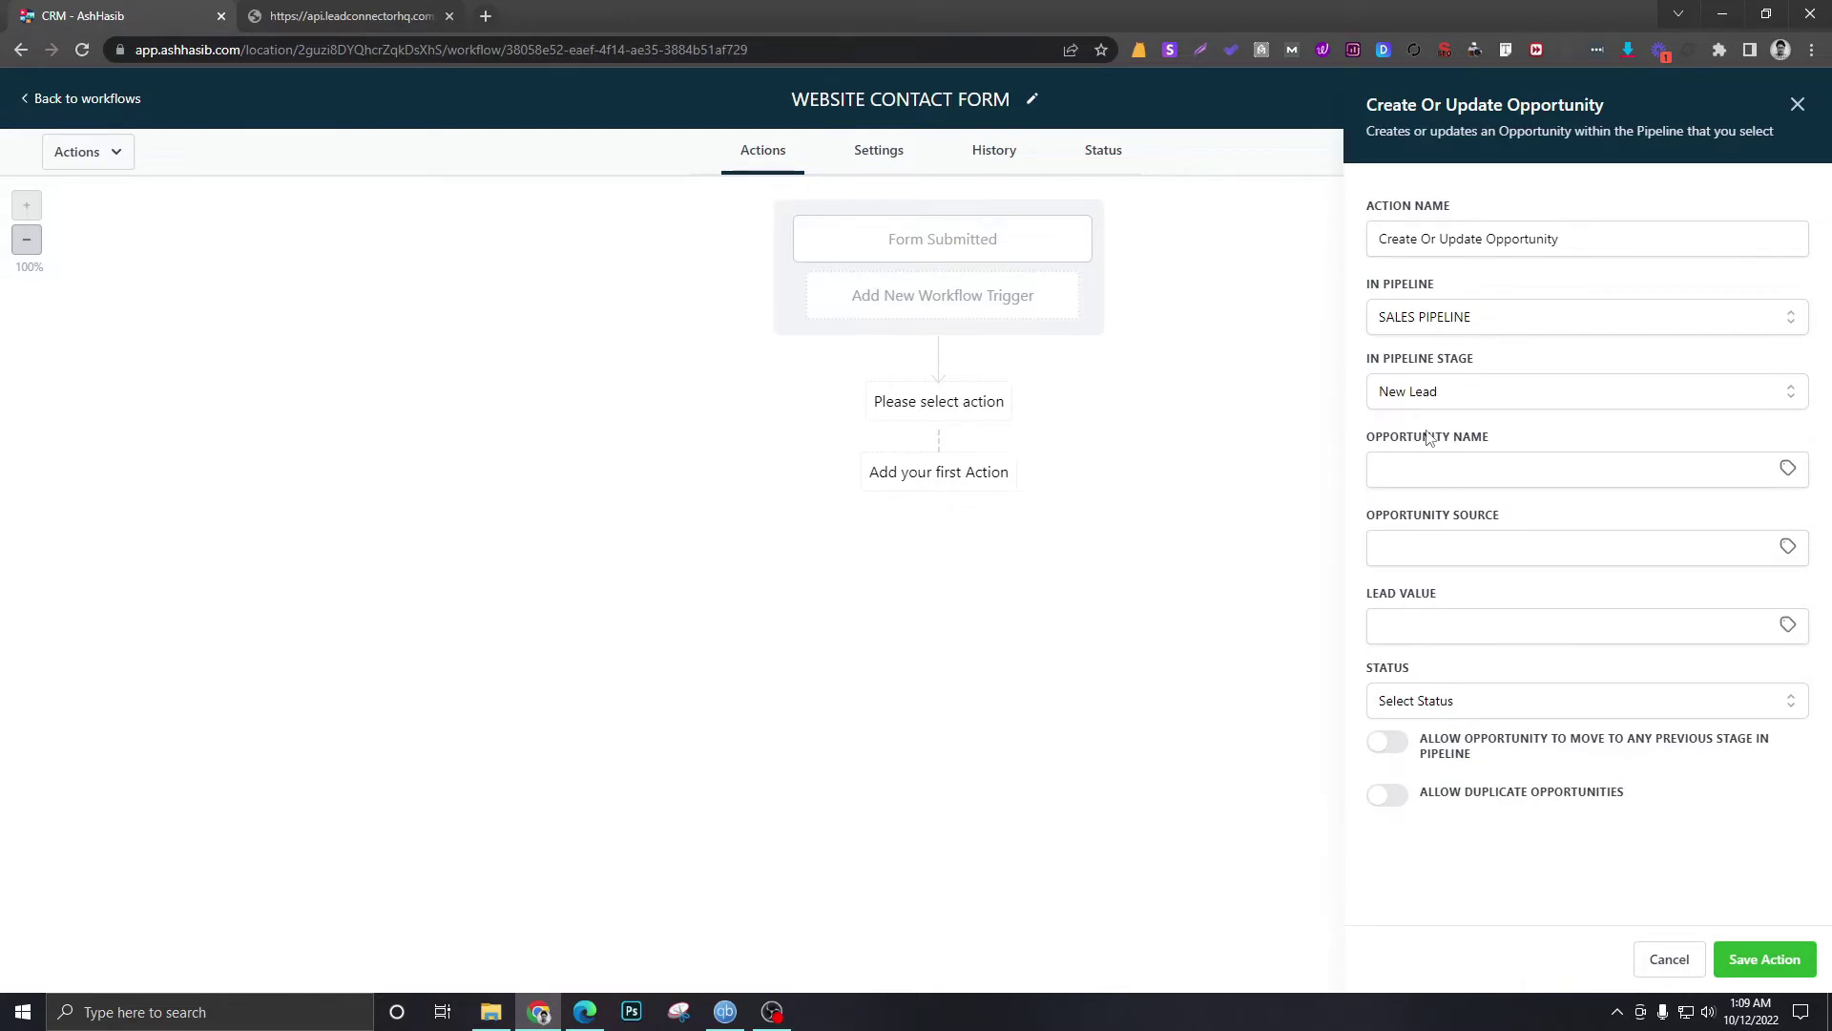
- Name the opportunity {{contact.name}}, source it 'Website Contact Form', and set status open
click(1787, 469)
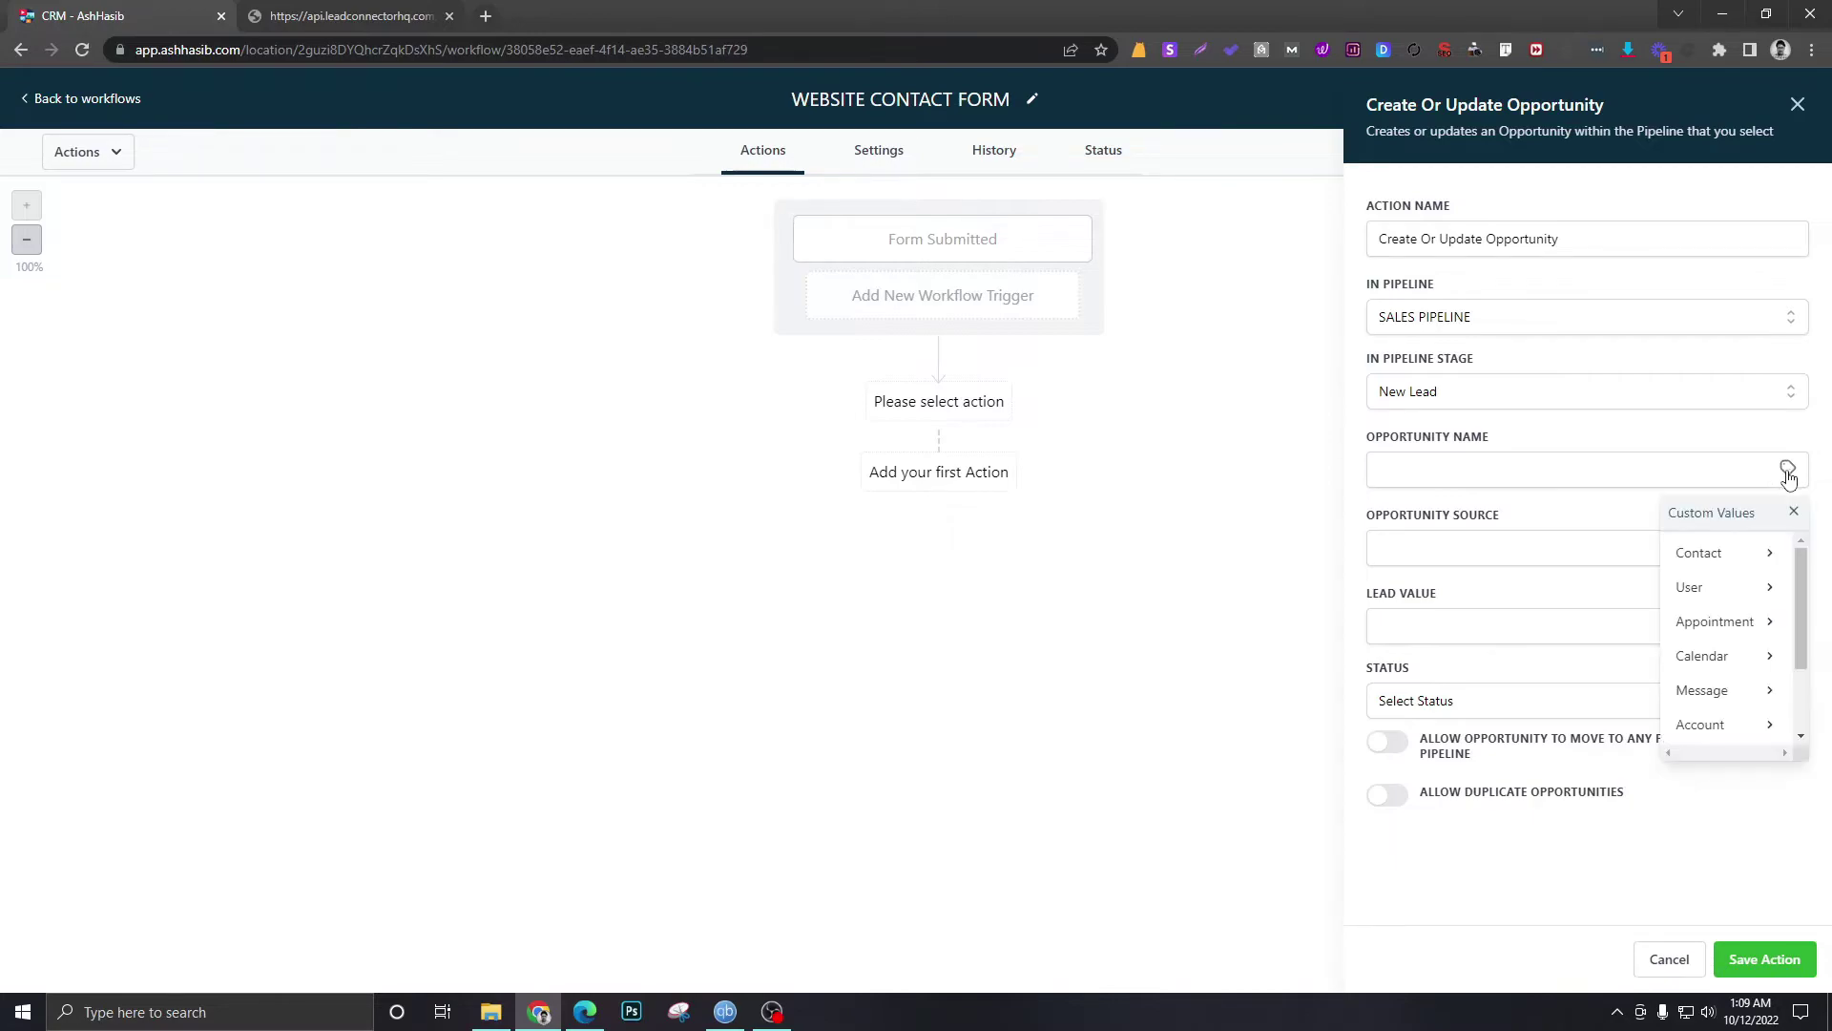
click(1732, 563)
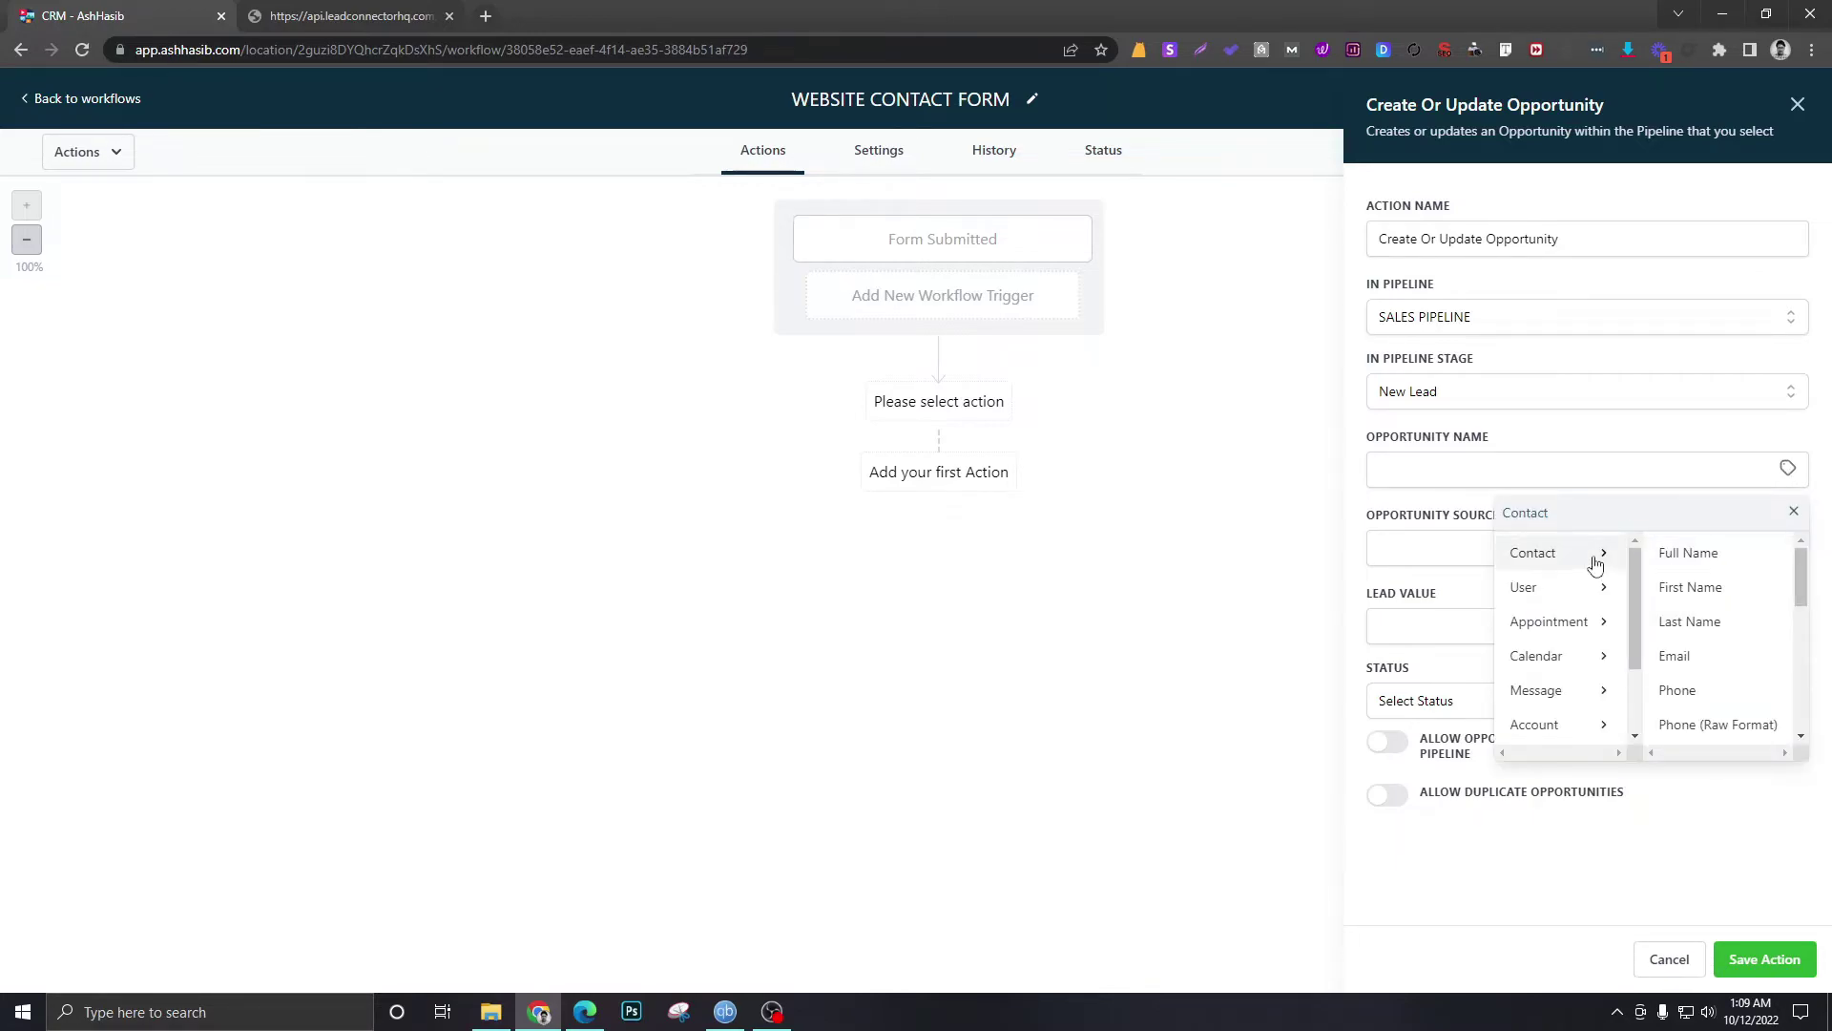
click(1698, 551)
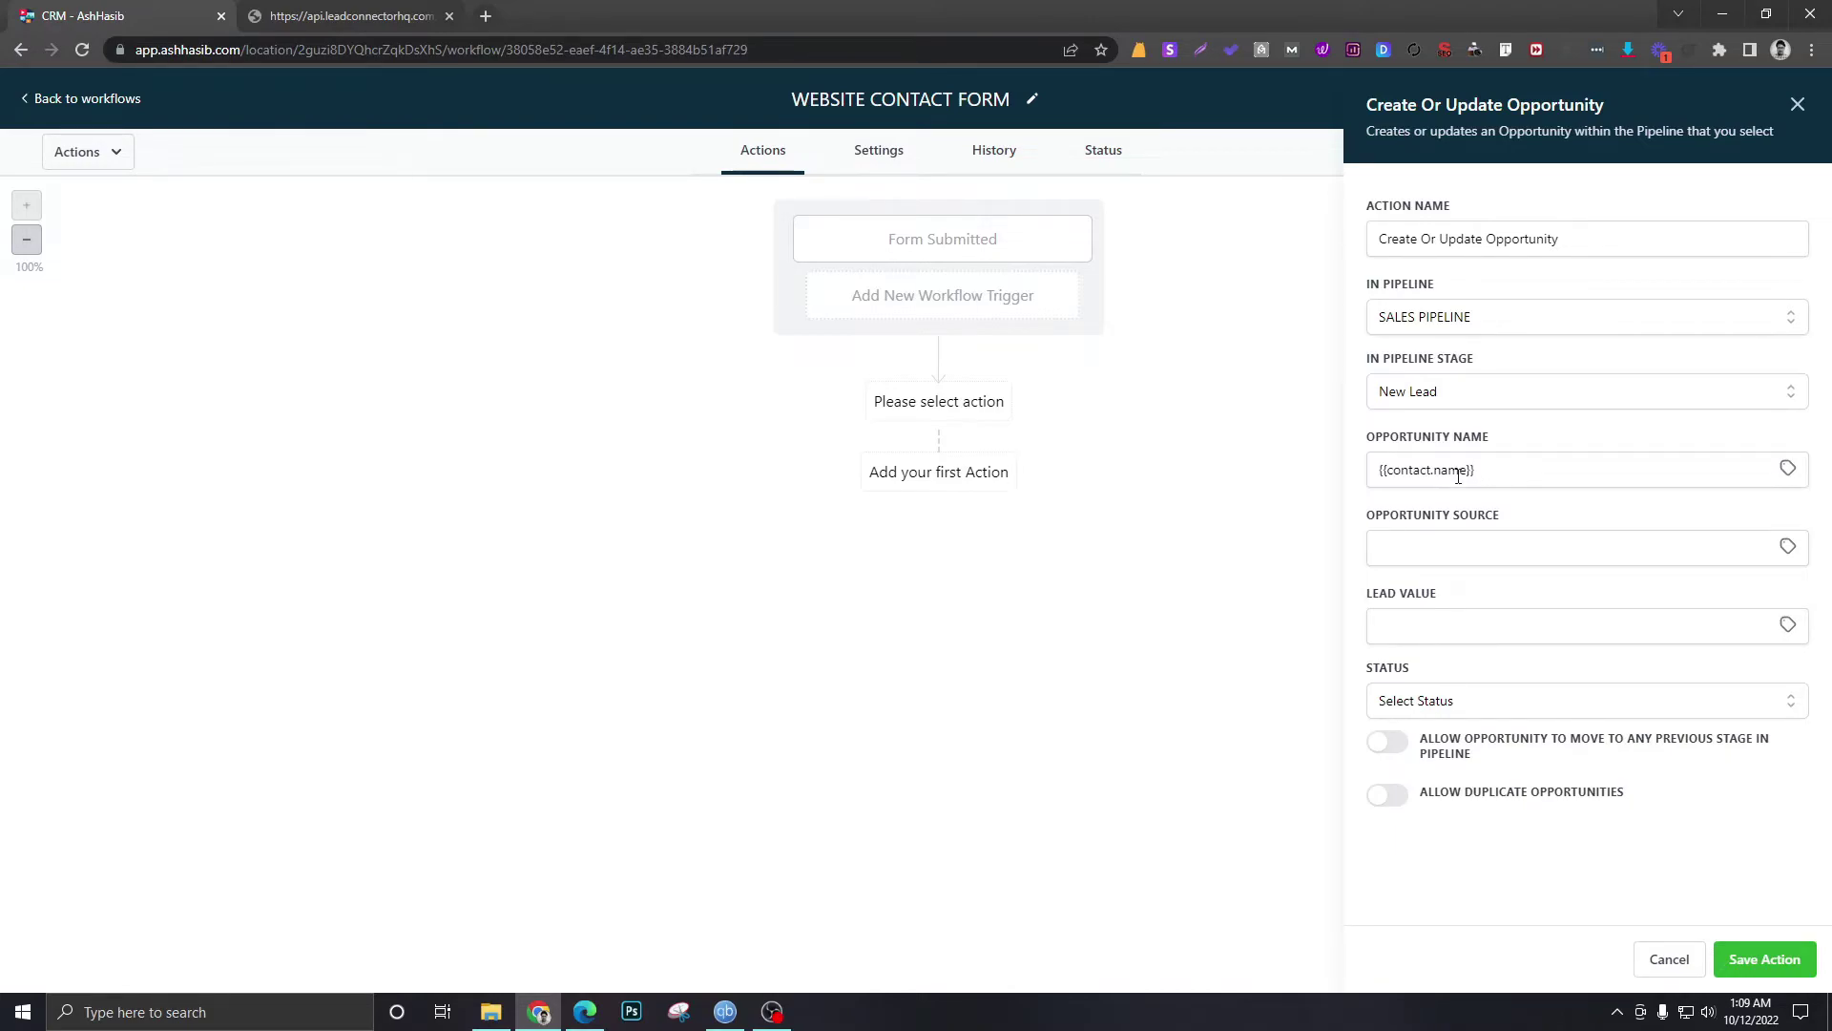
click(1583, 546)
click(1527, 547)
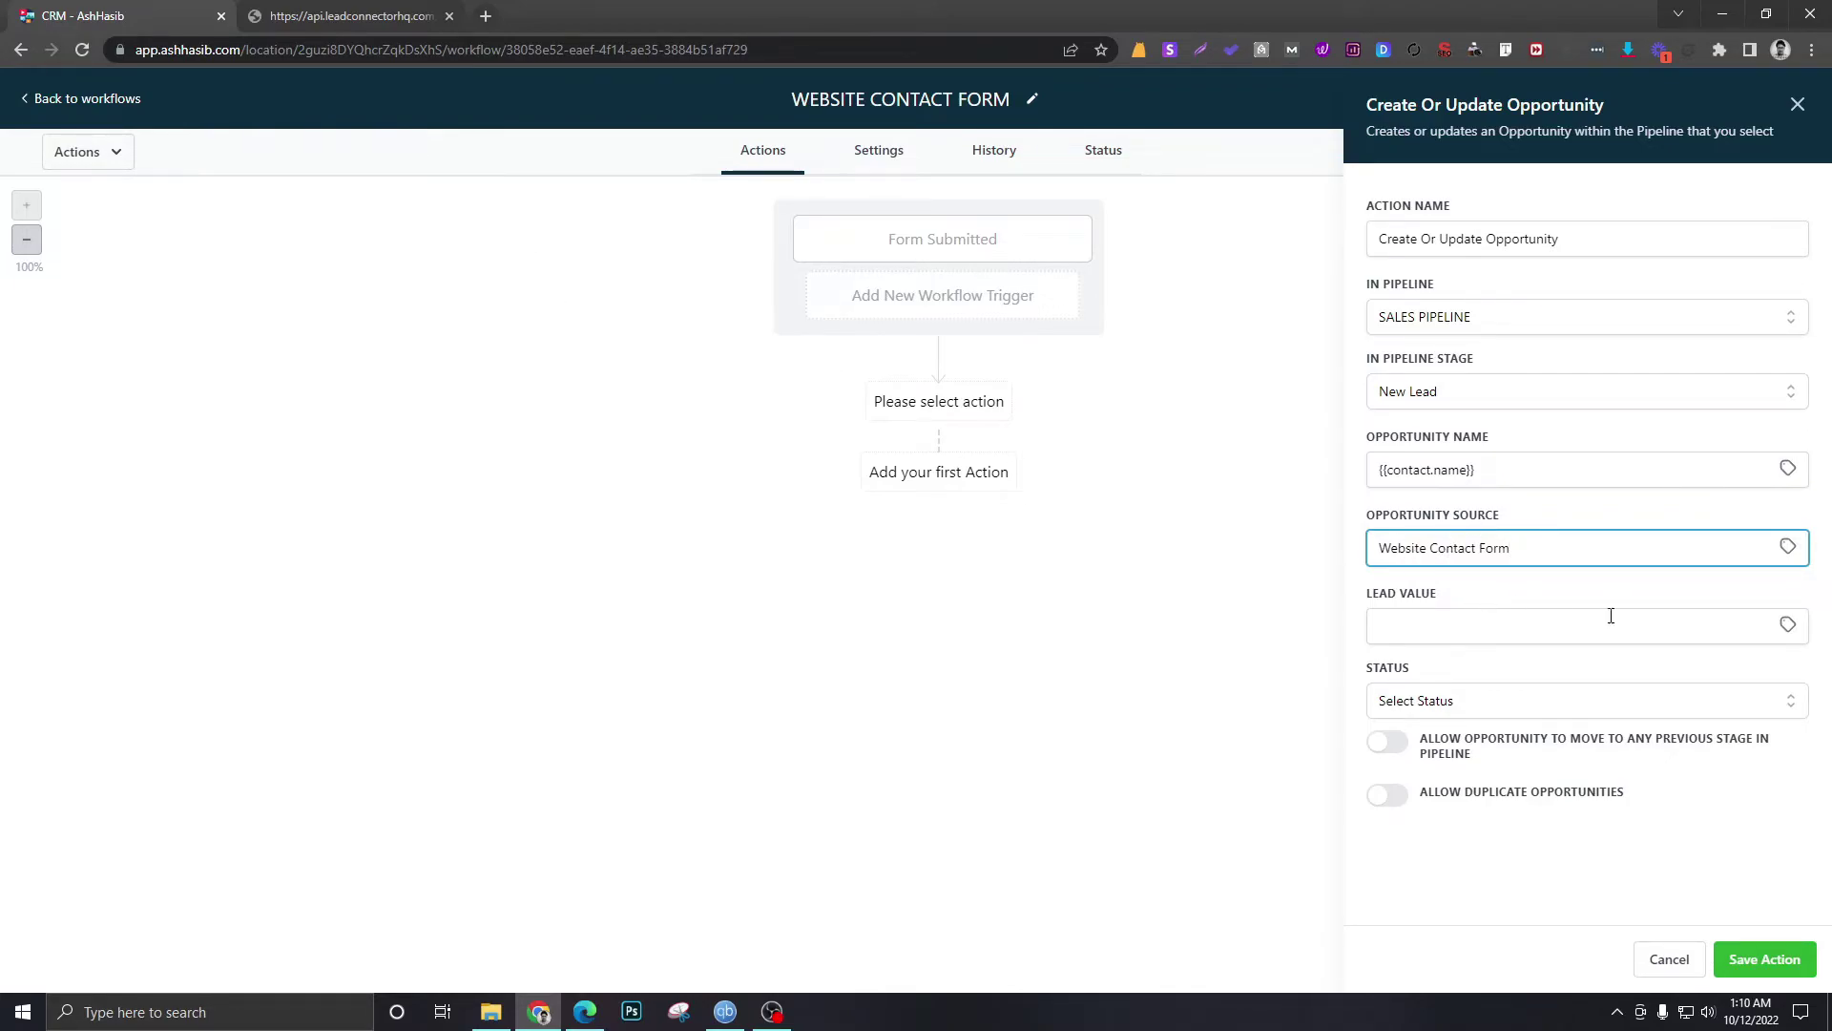
click(1764, 625)
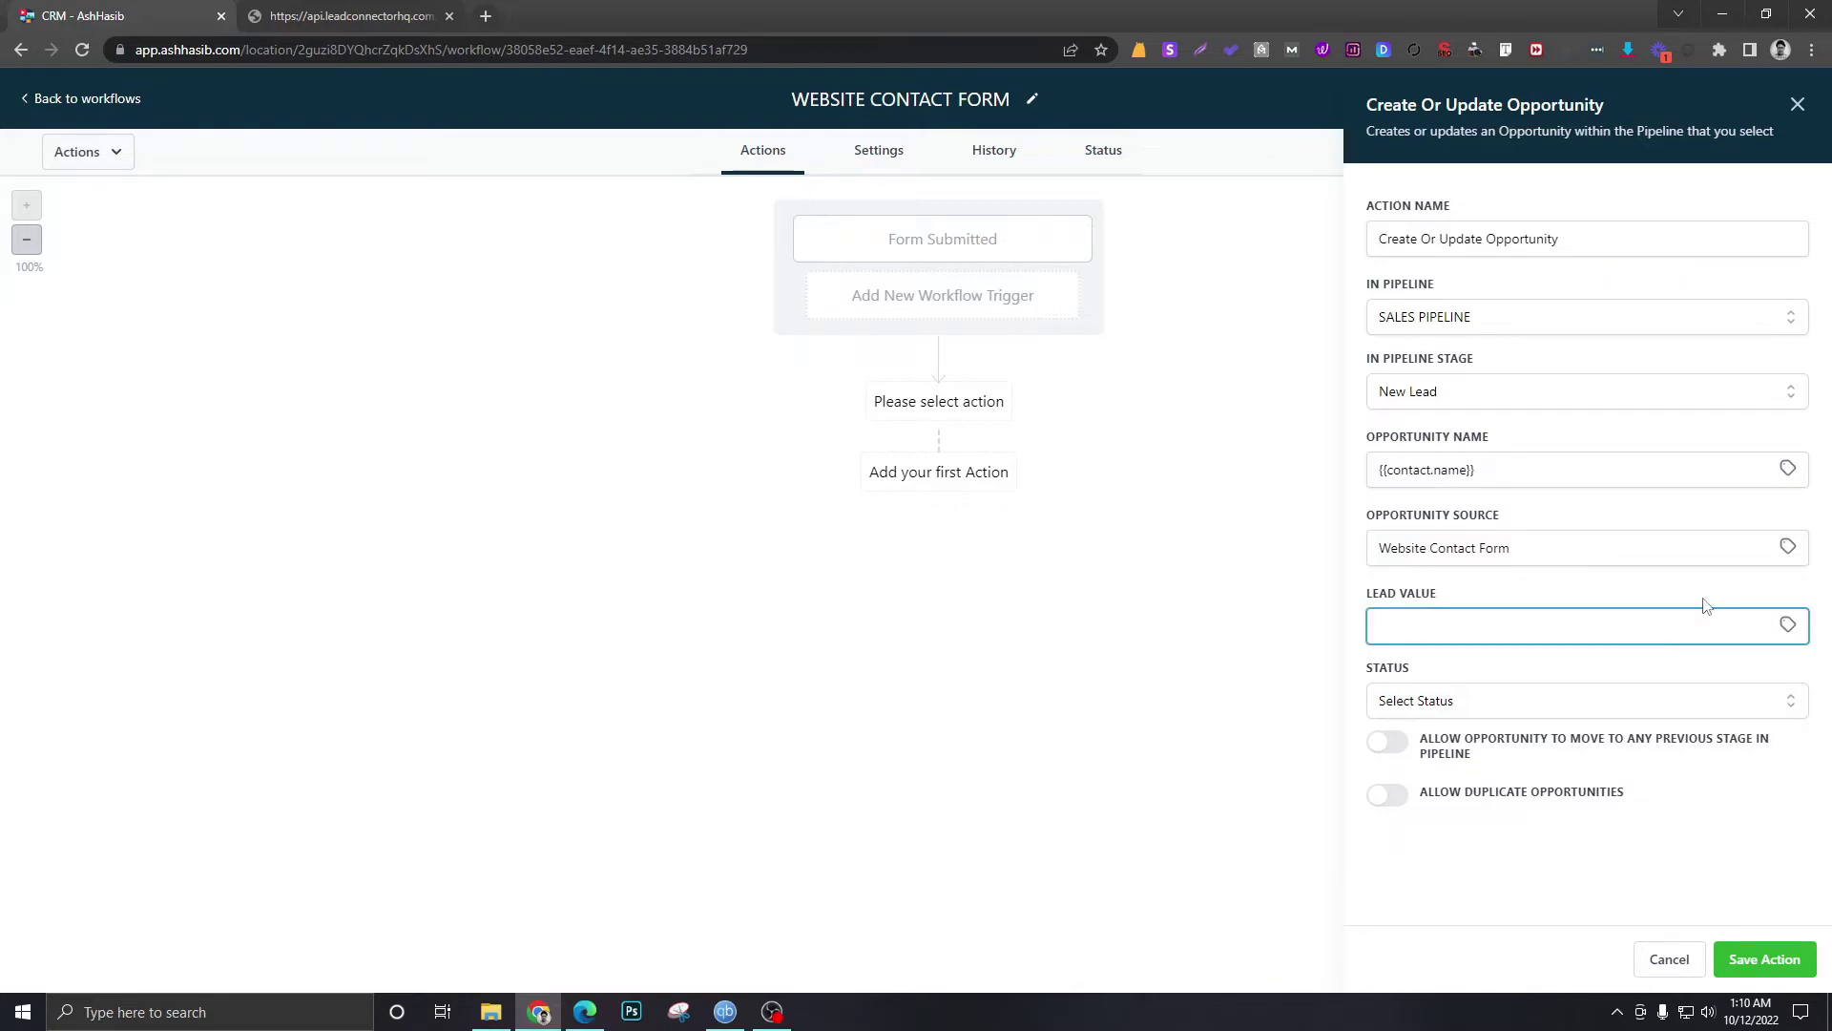
click(1566, 648)
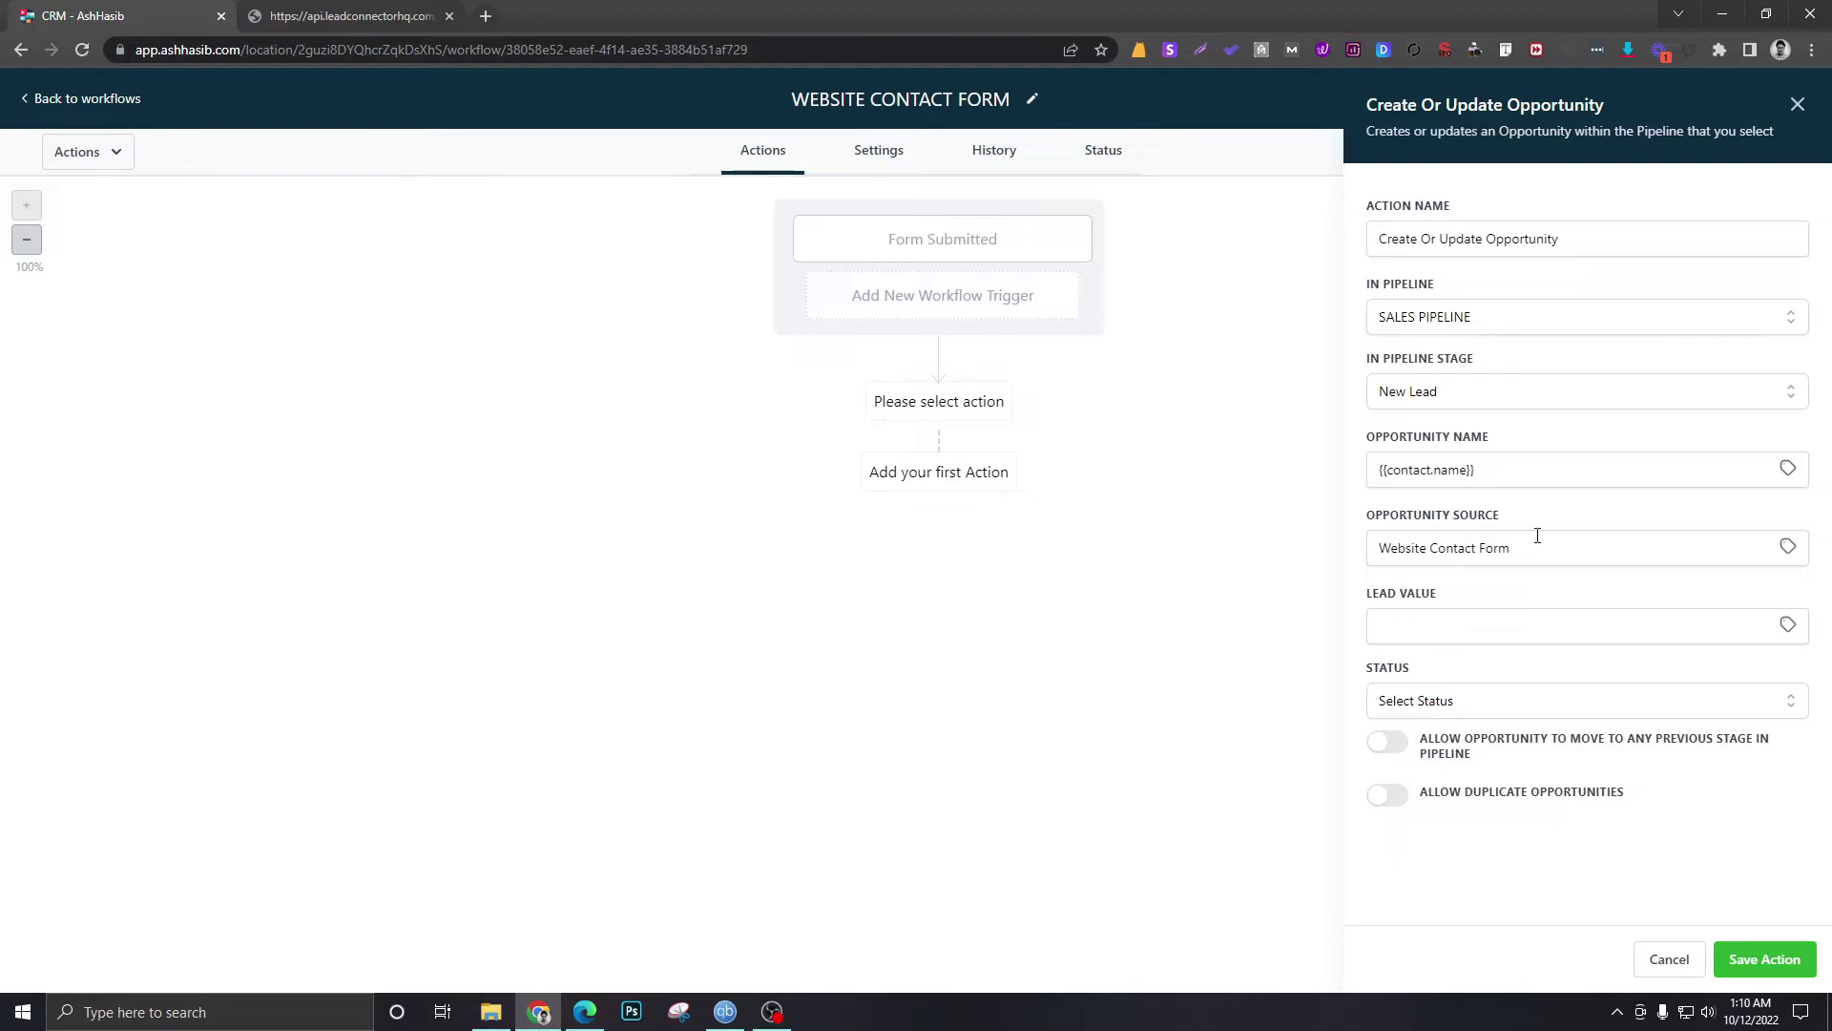
click(1518, 622)
click(1497, 704)
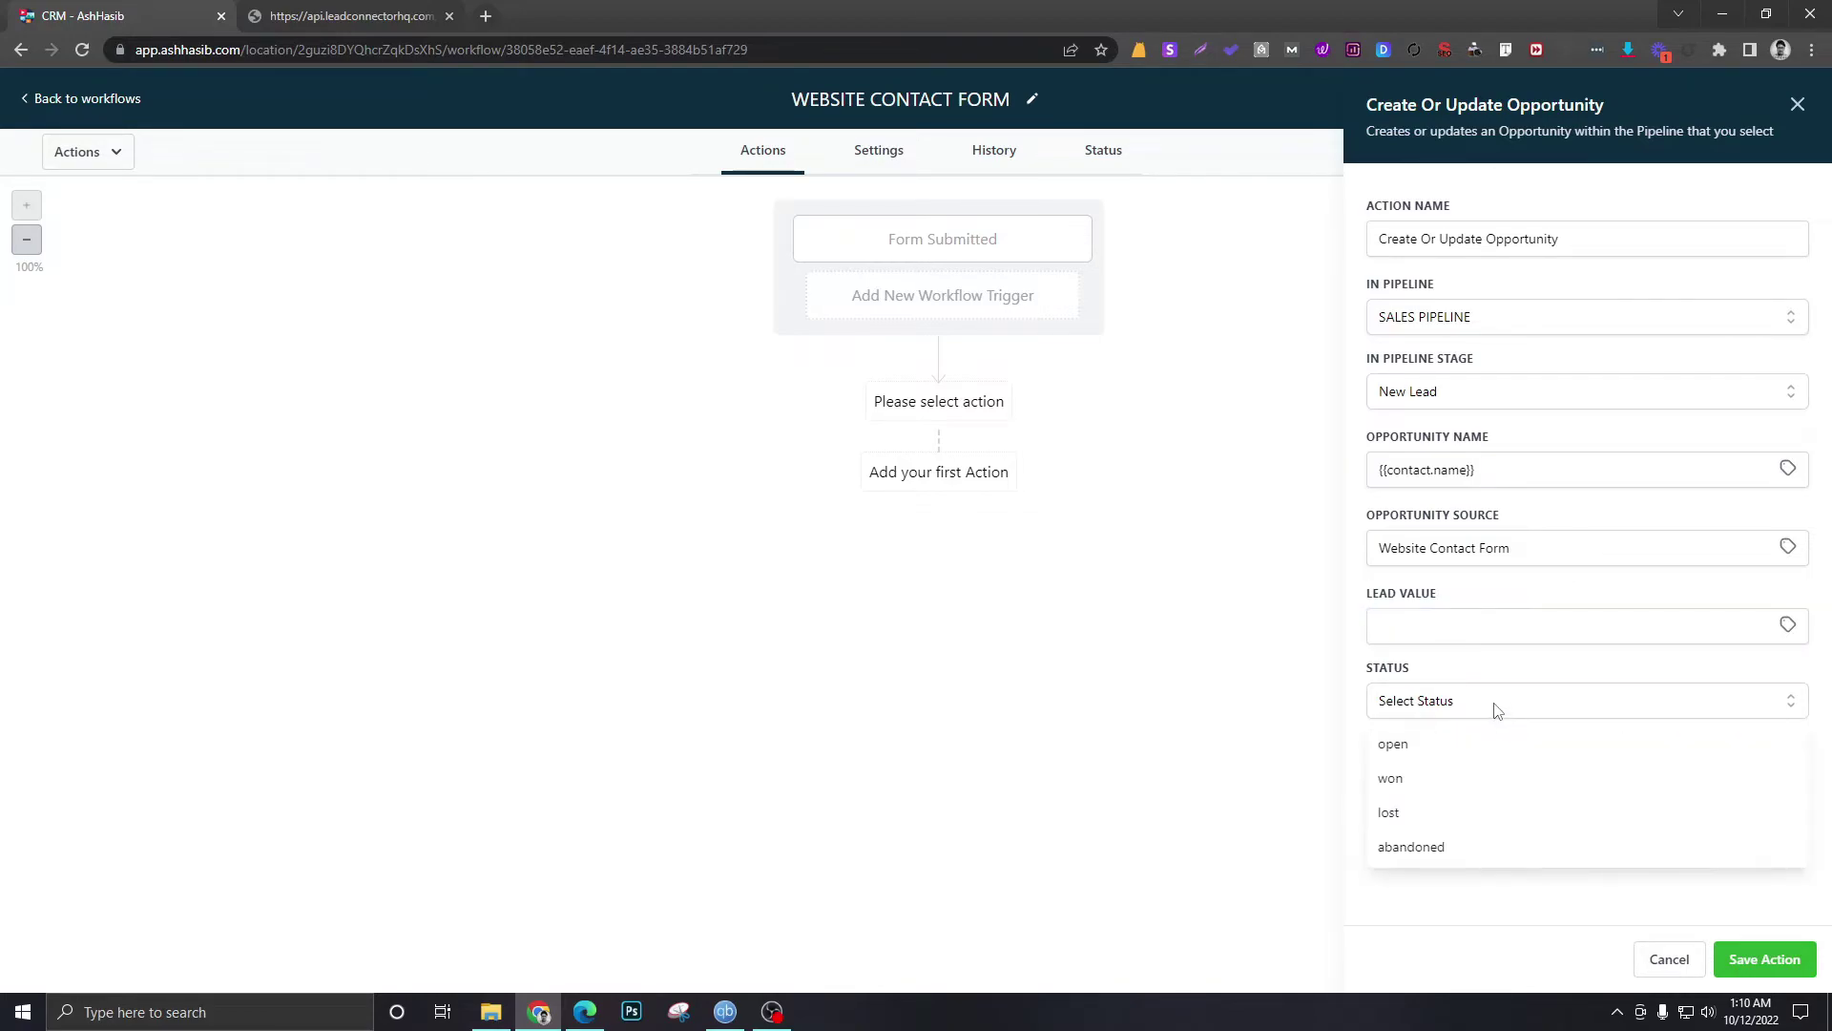
click(1415, 750)
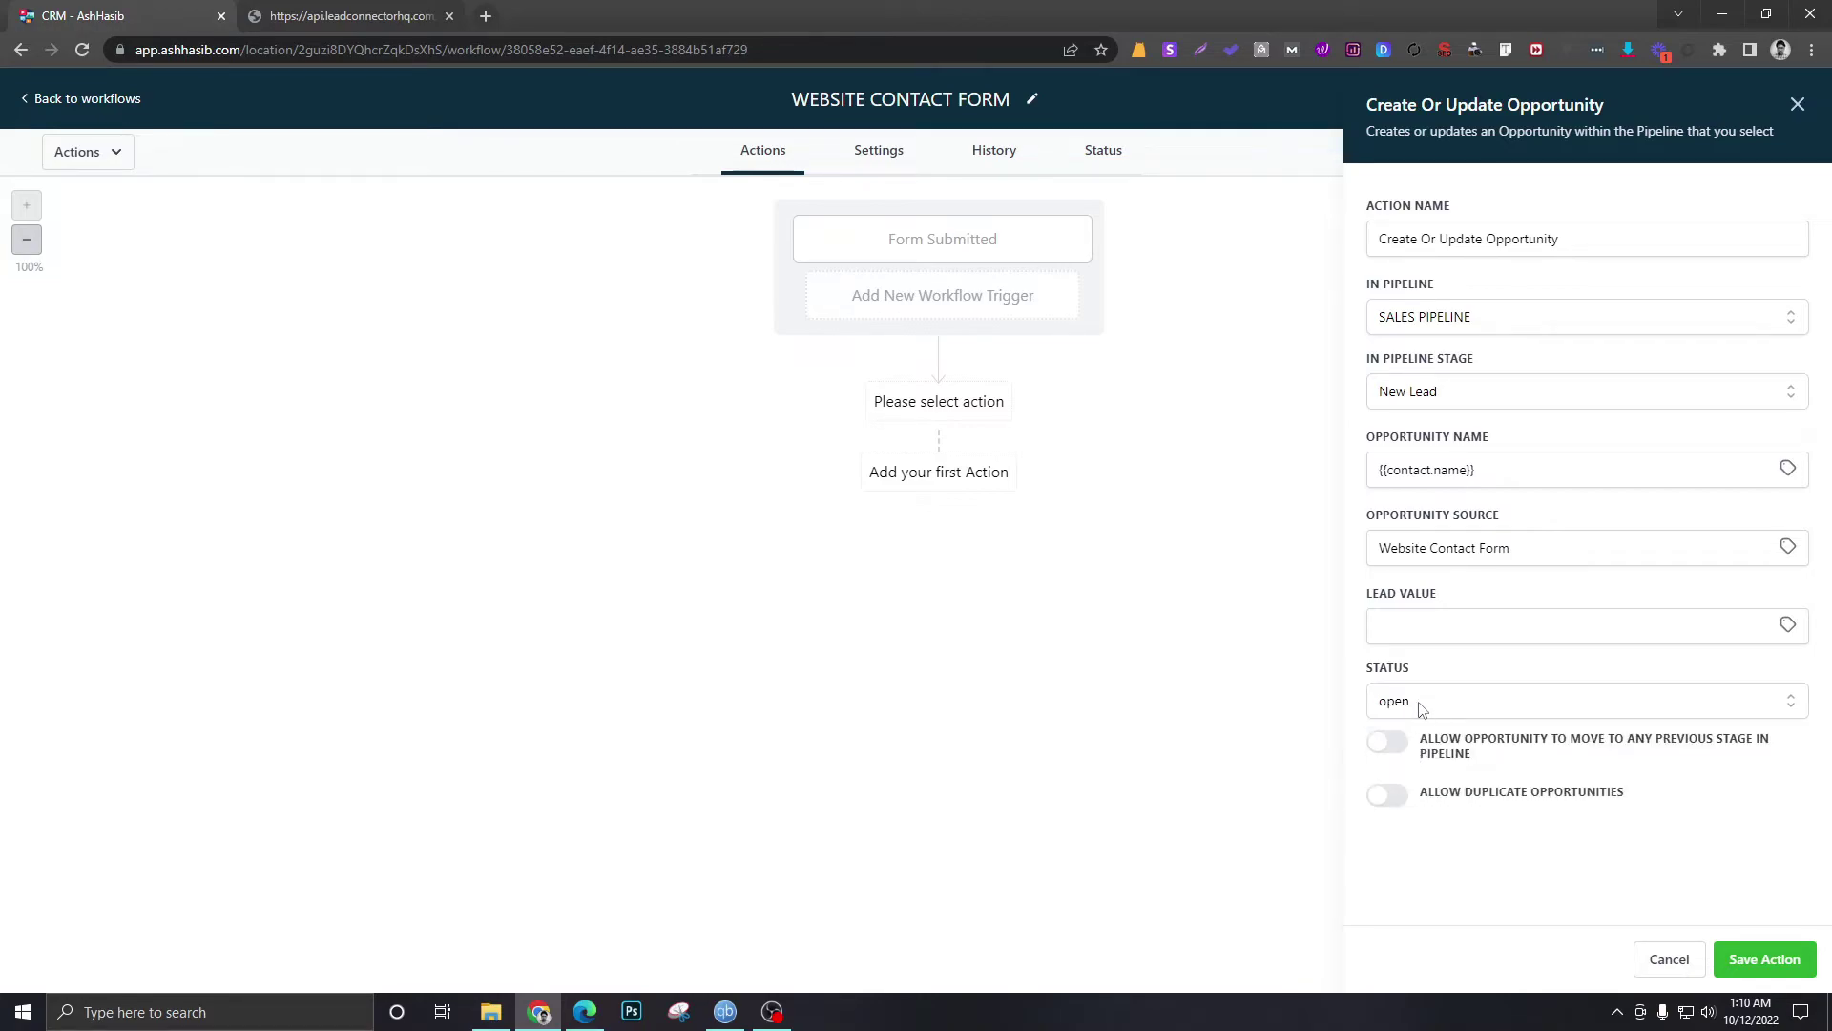
click(1415, 708)
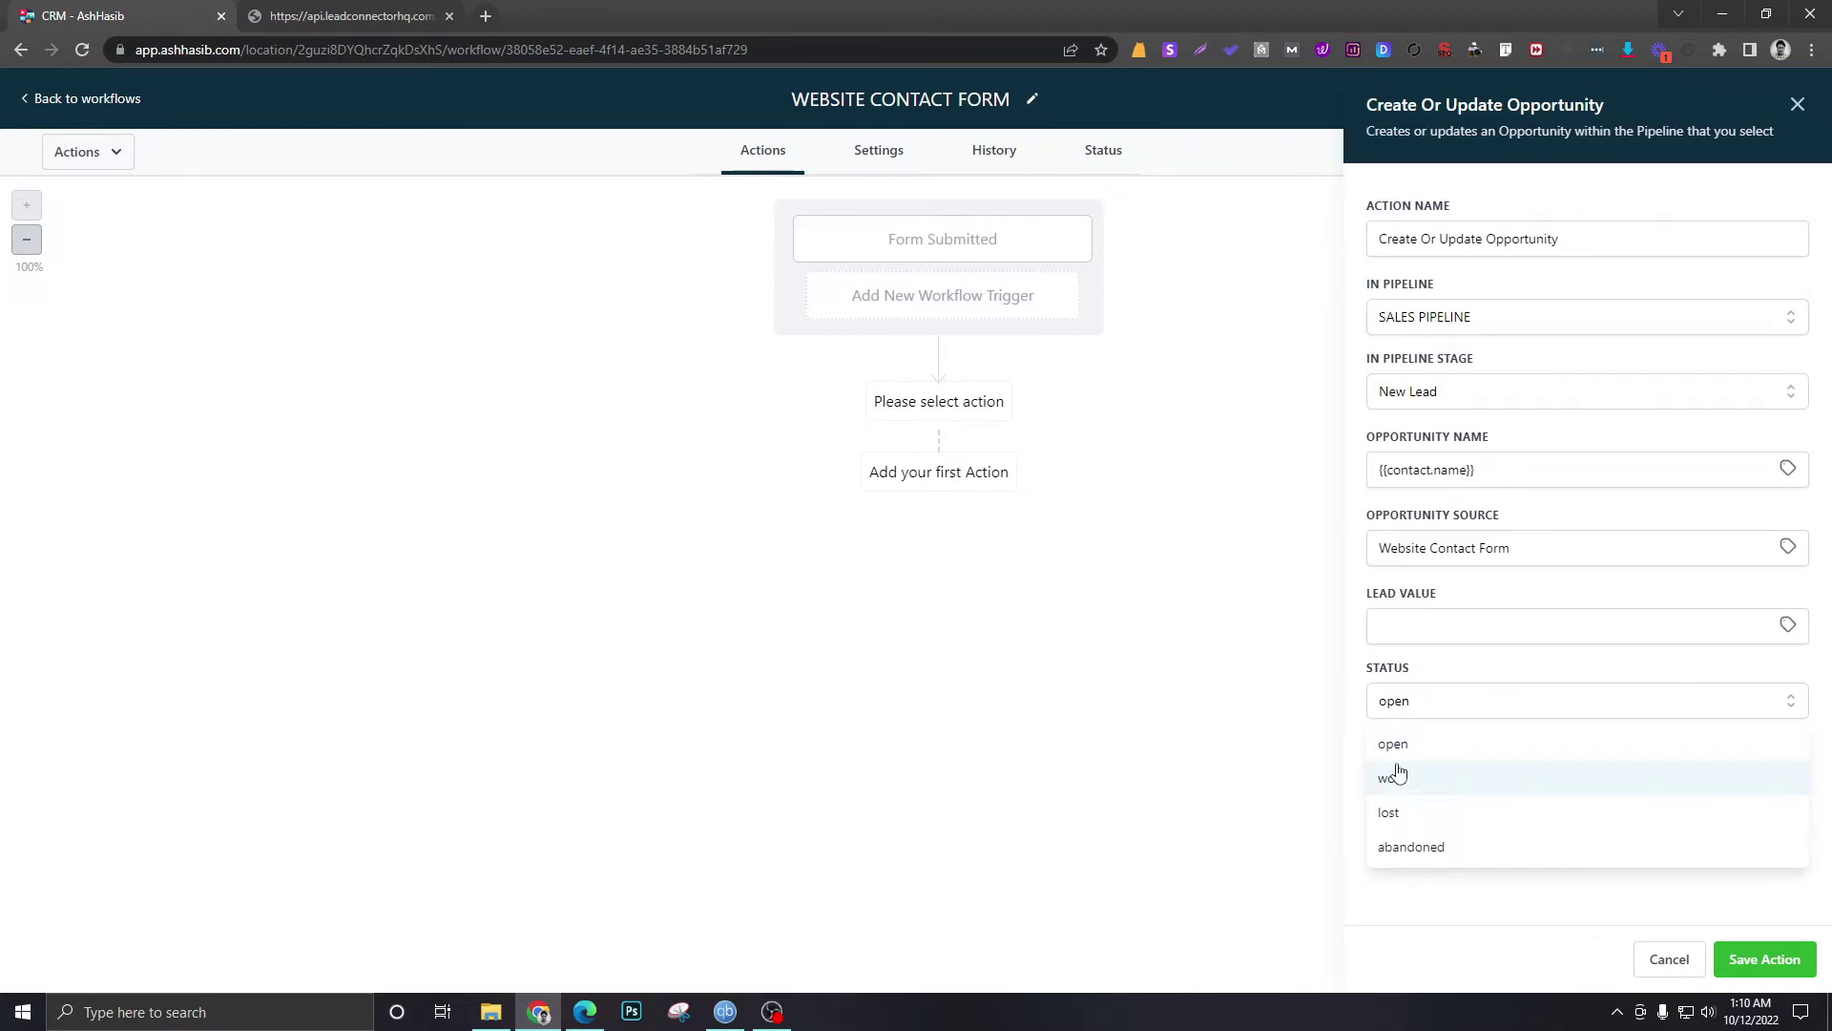
click(1398, 746)
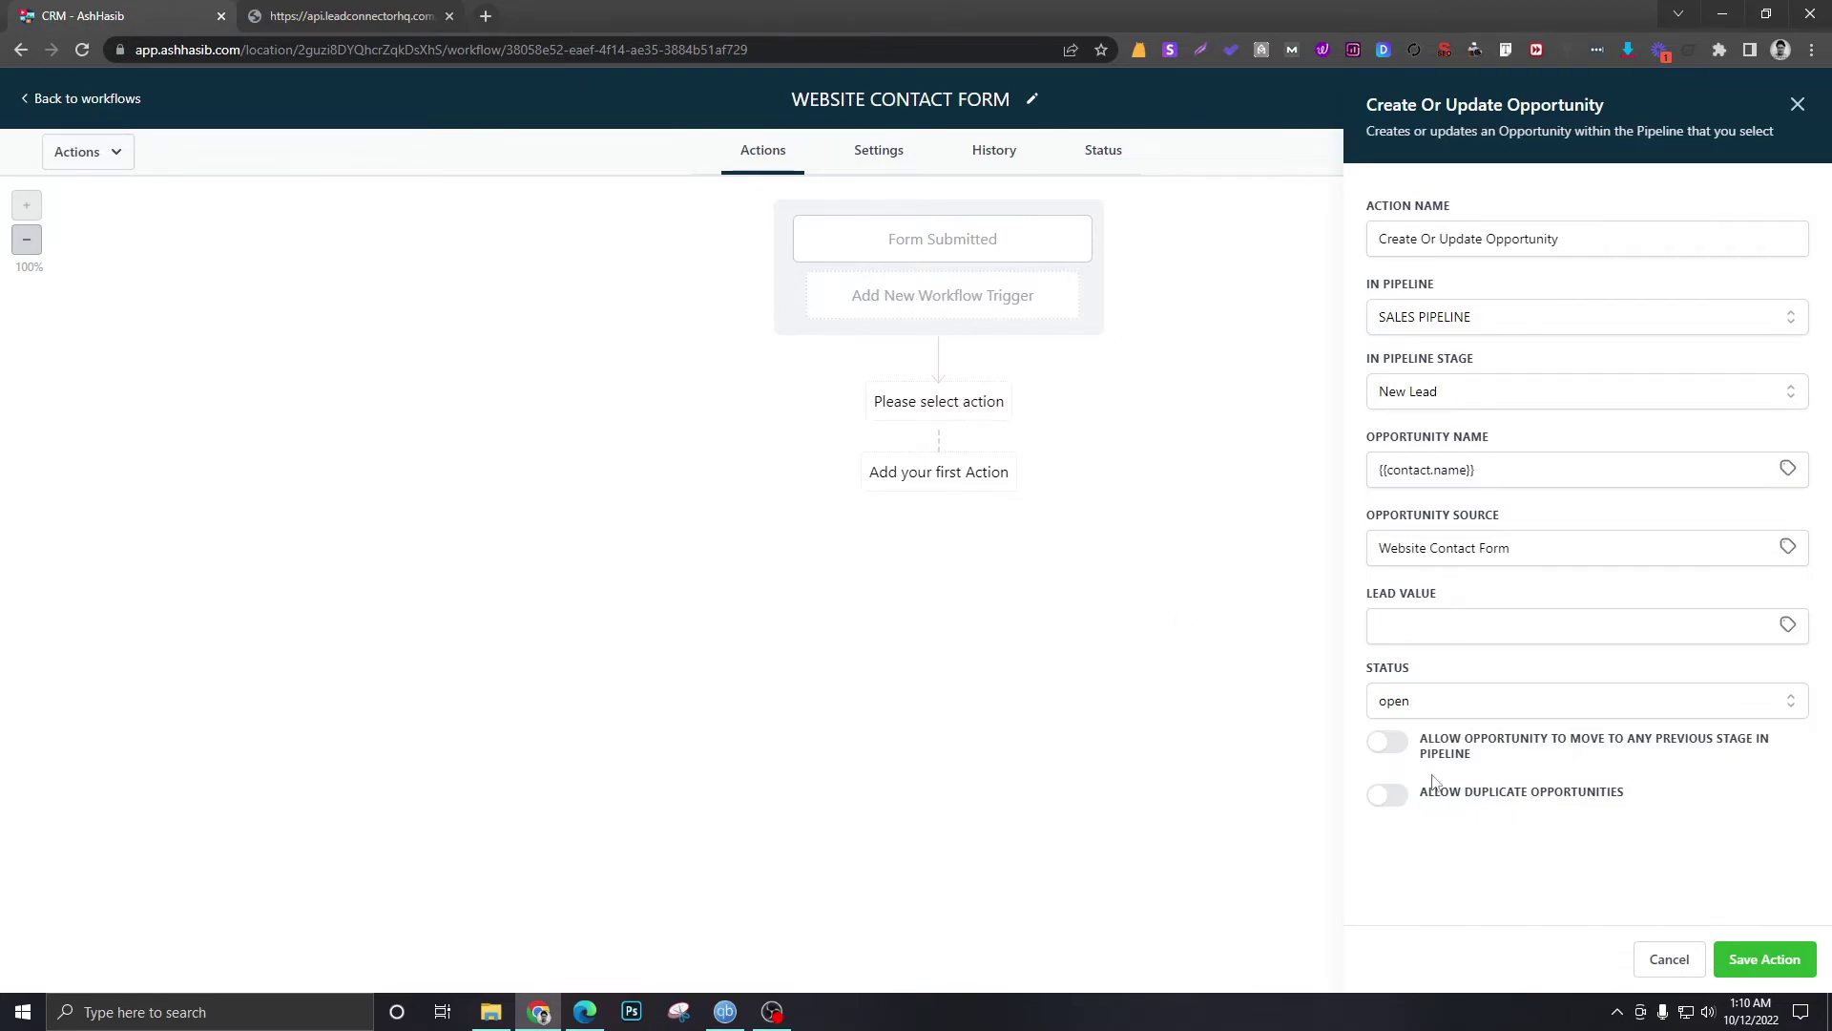
- Save the opportunity action, publish and save the workflow, and return to the workflow list
click(1765, 959)
click(1731, 150)
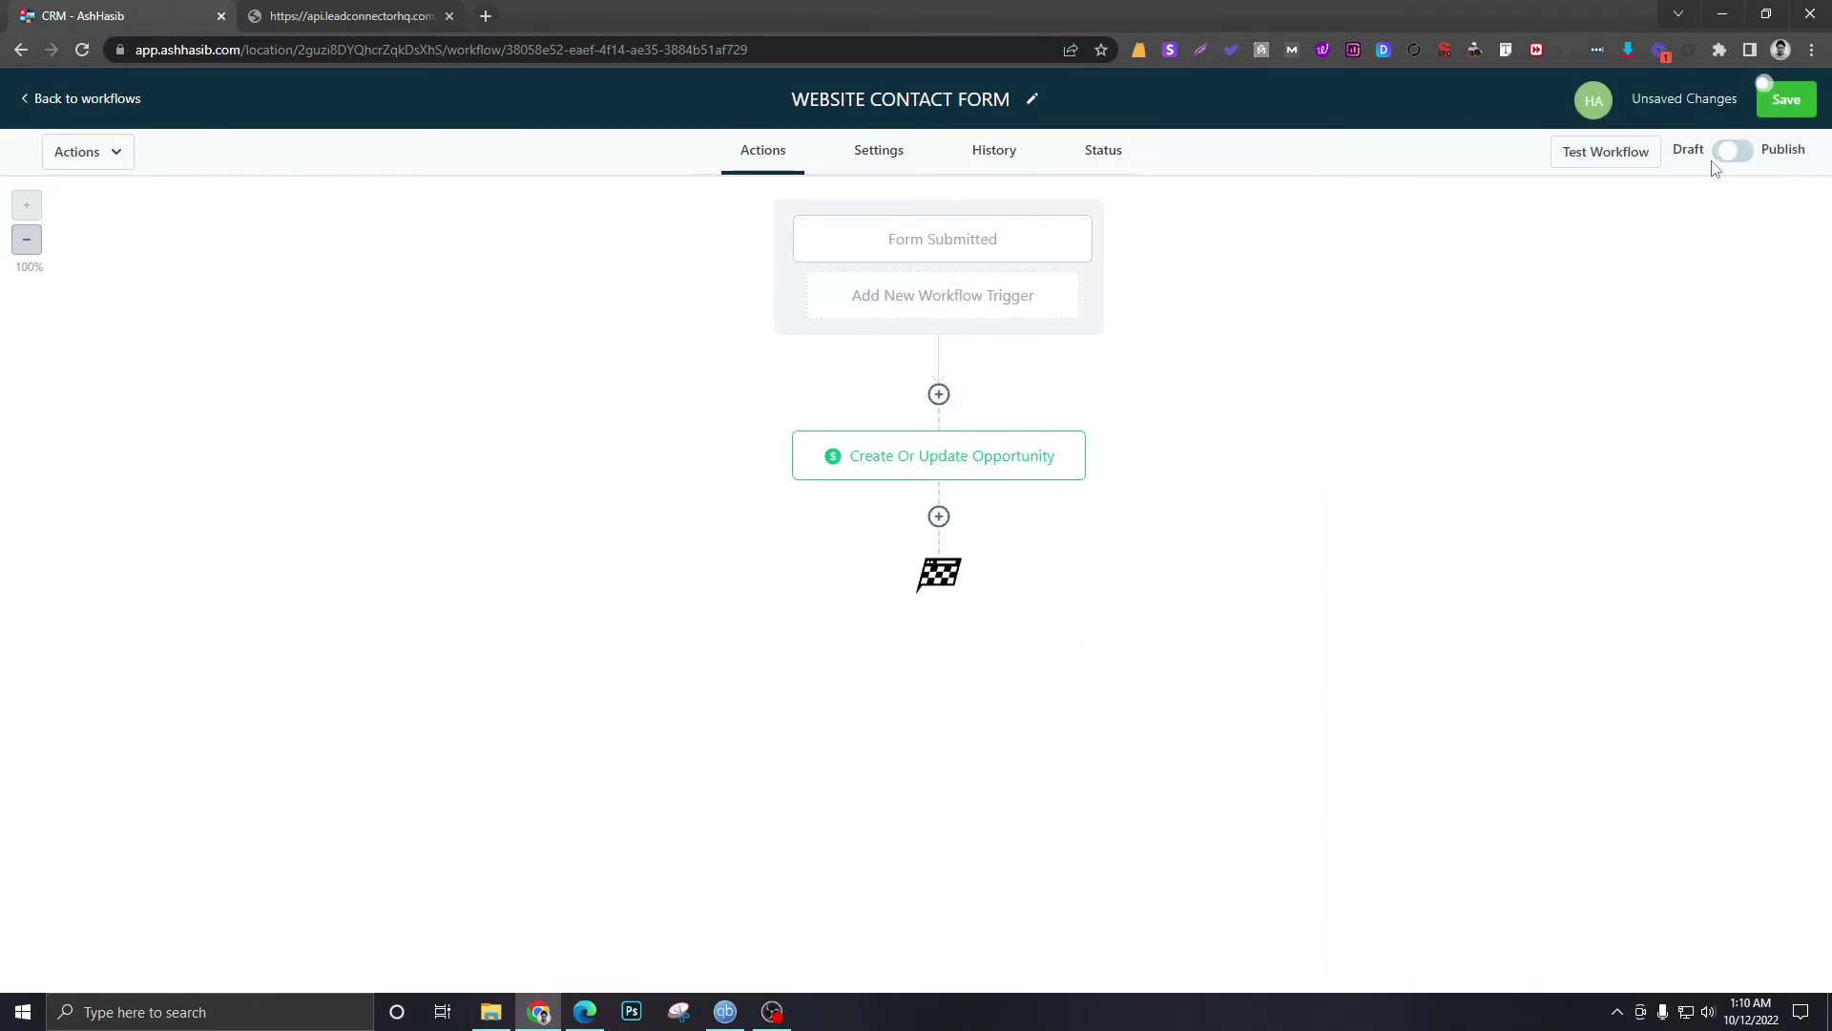
click(1766, 101)
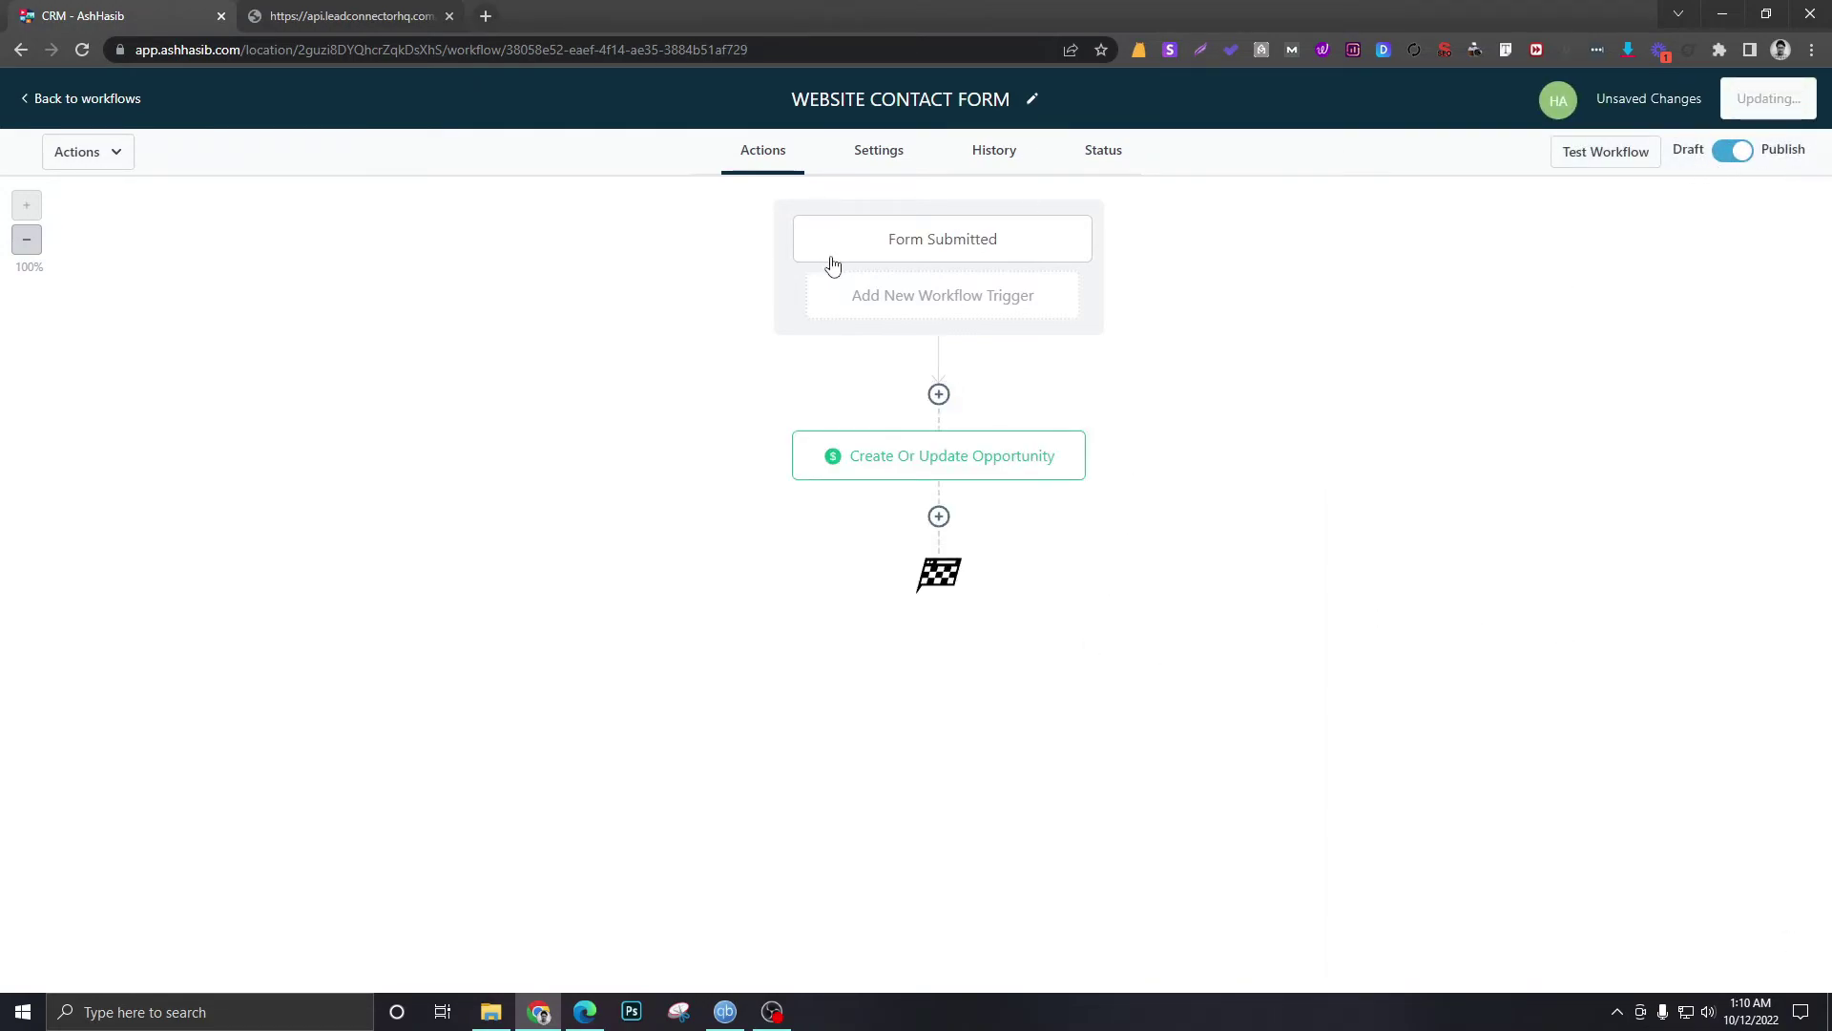
click(353, 15)
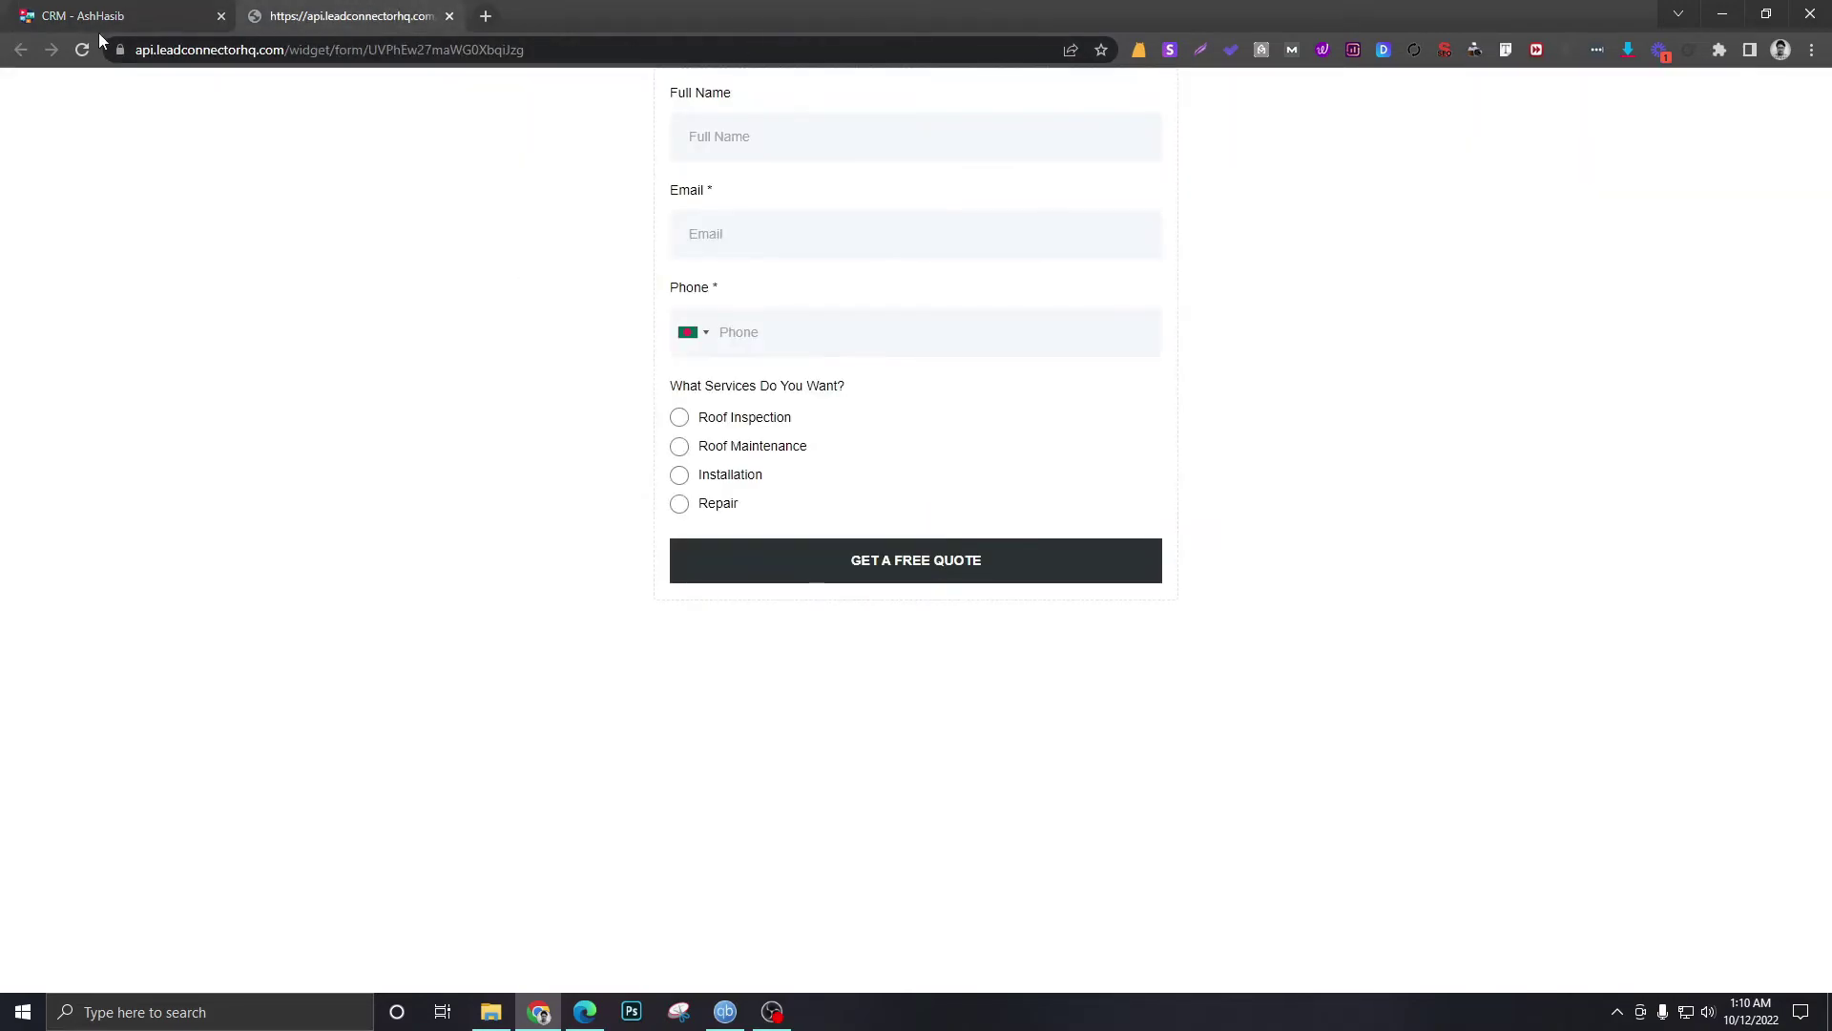
click(91, 15)
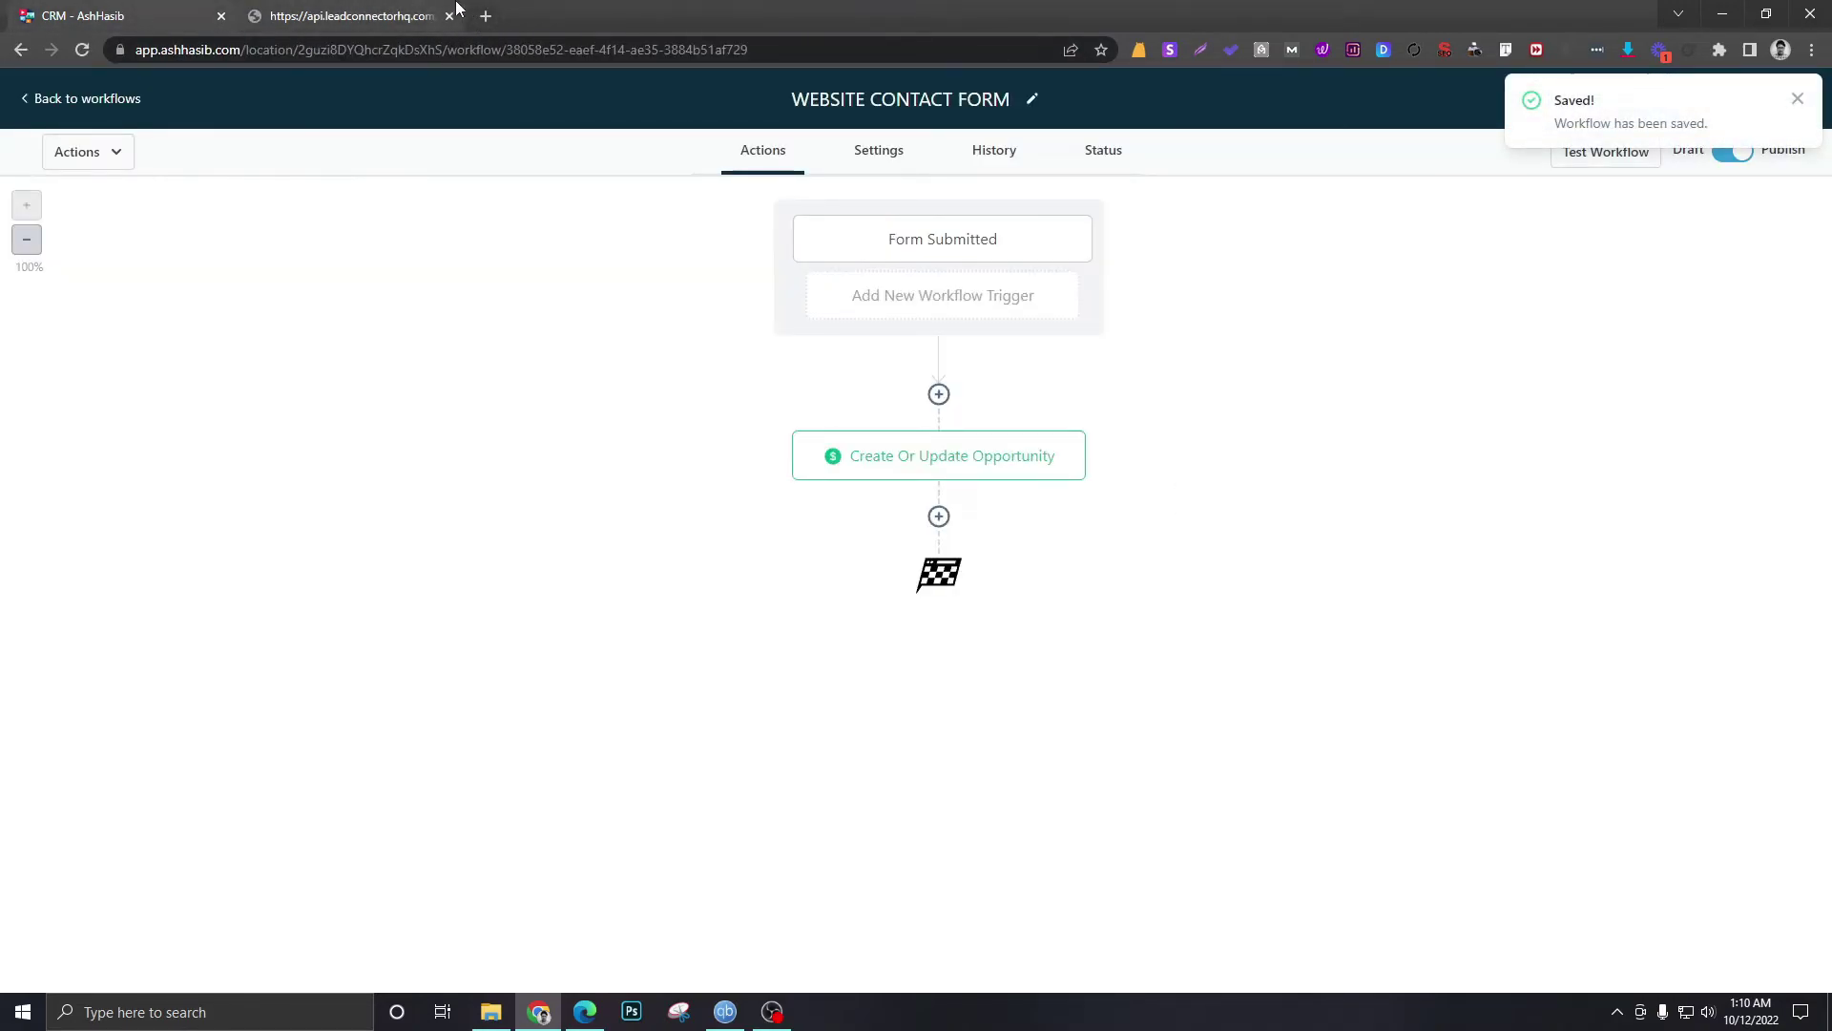
click(353, 15)
click(90, 16)
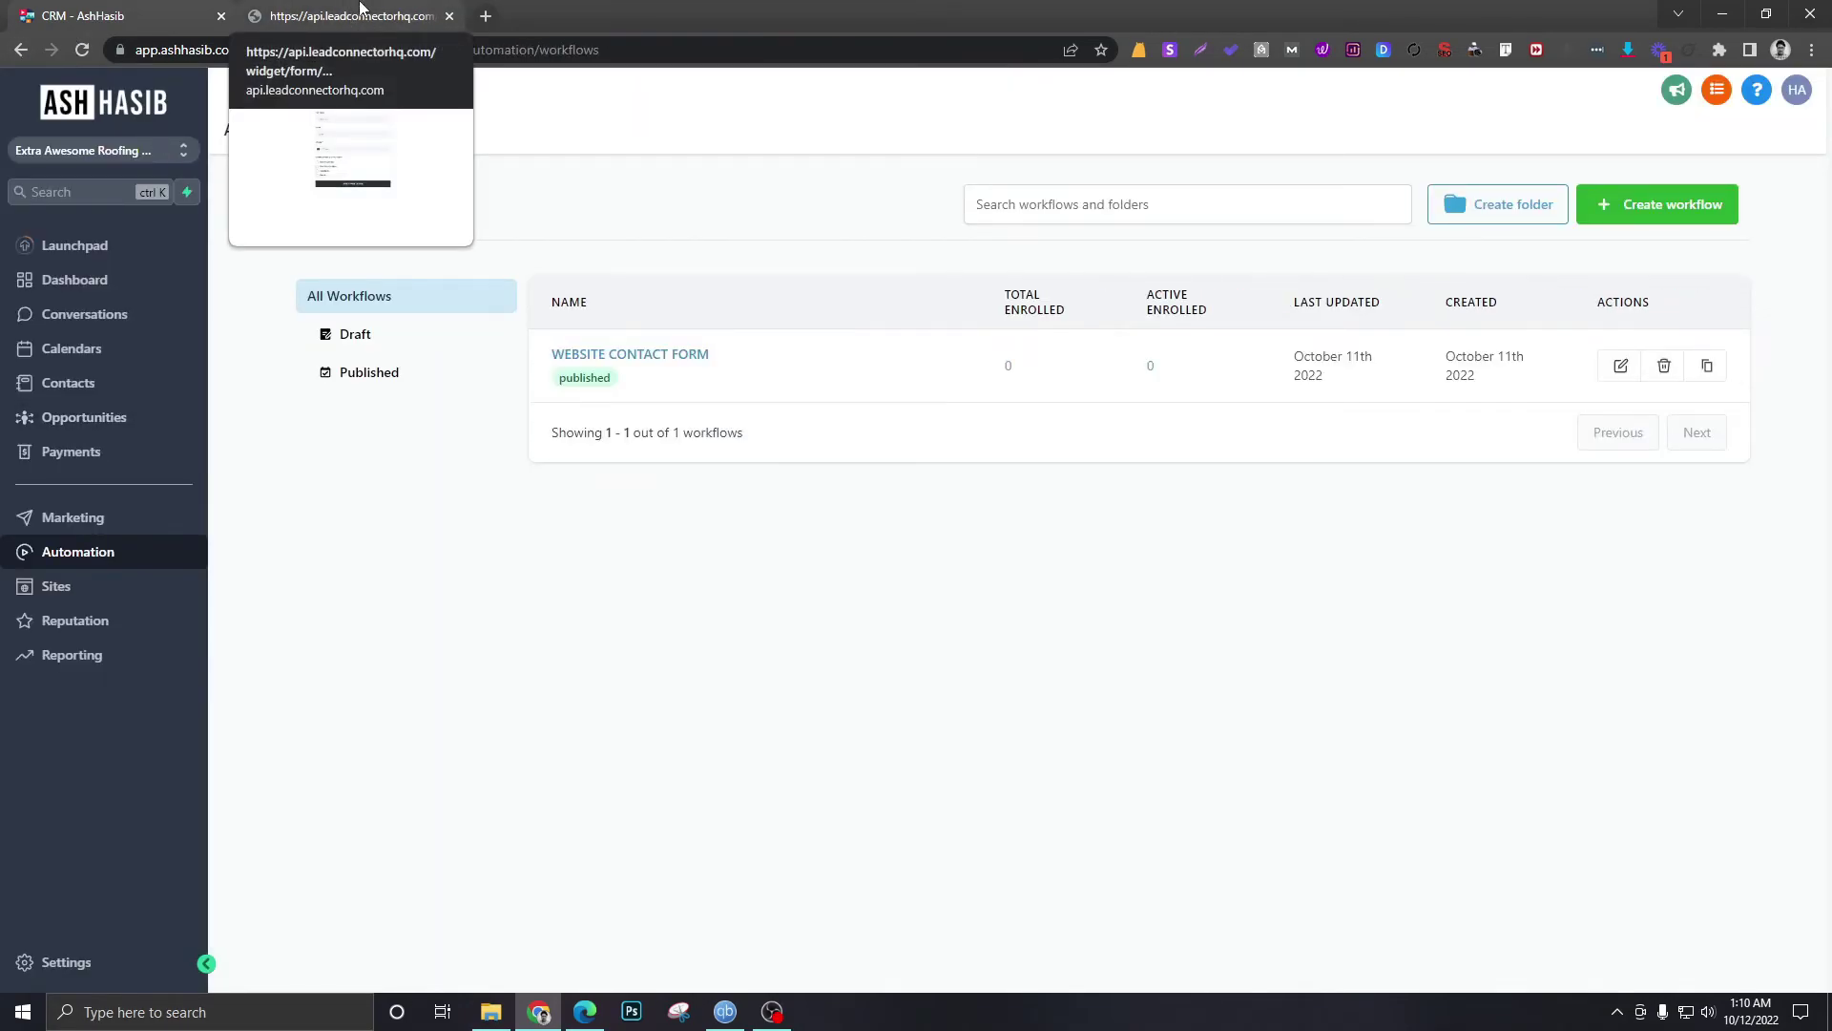
- On the quote form tab, enter the contact's full name and e-mail address
click(363, 23)
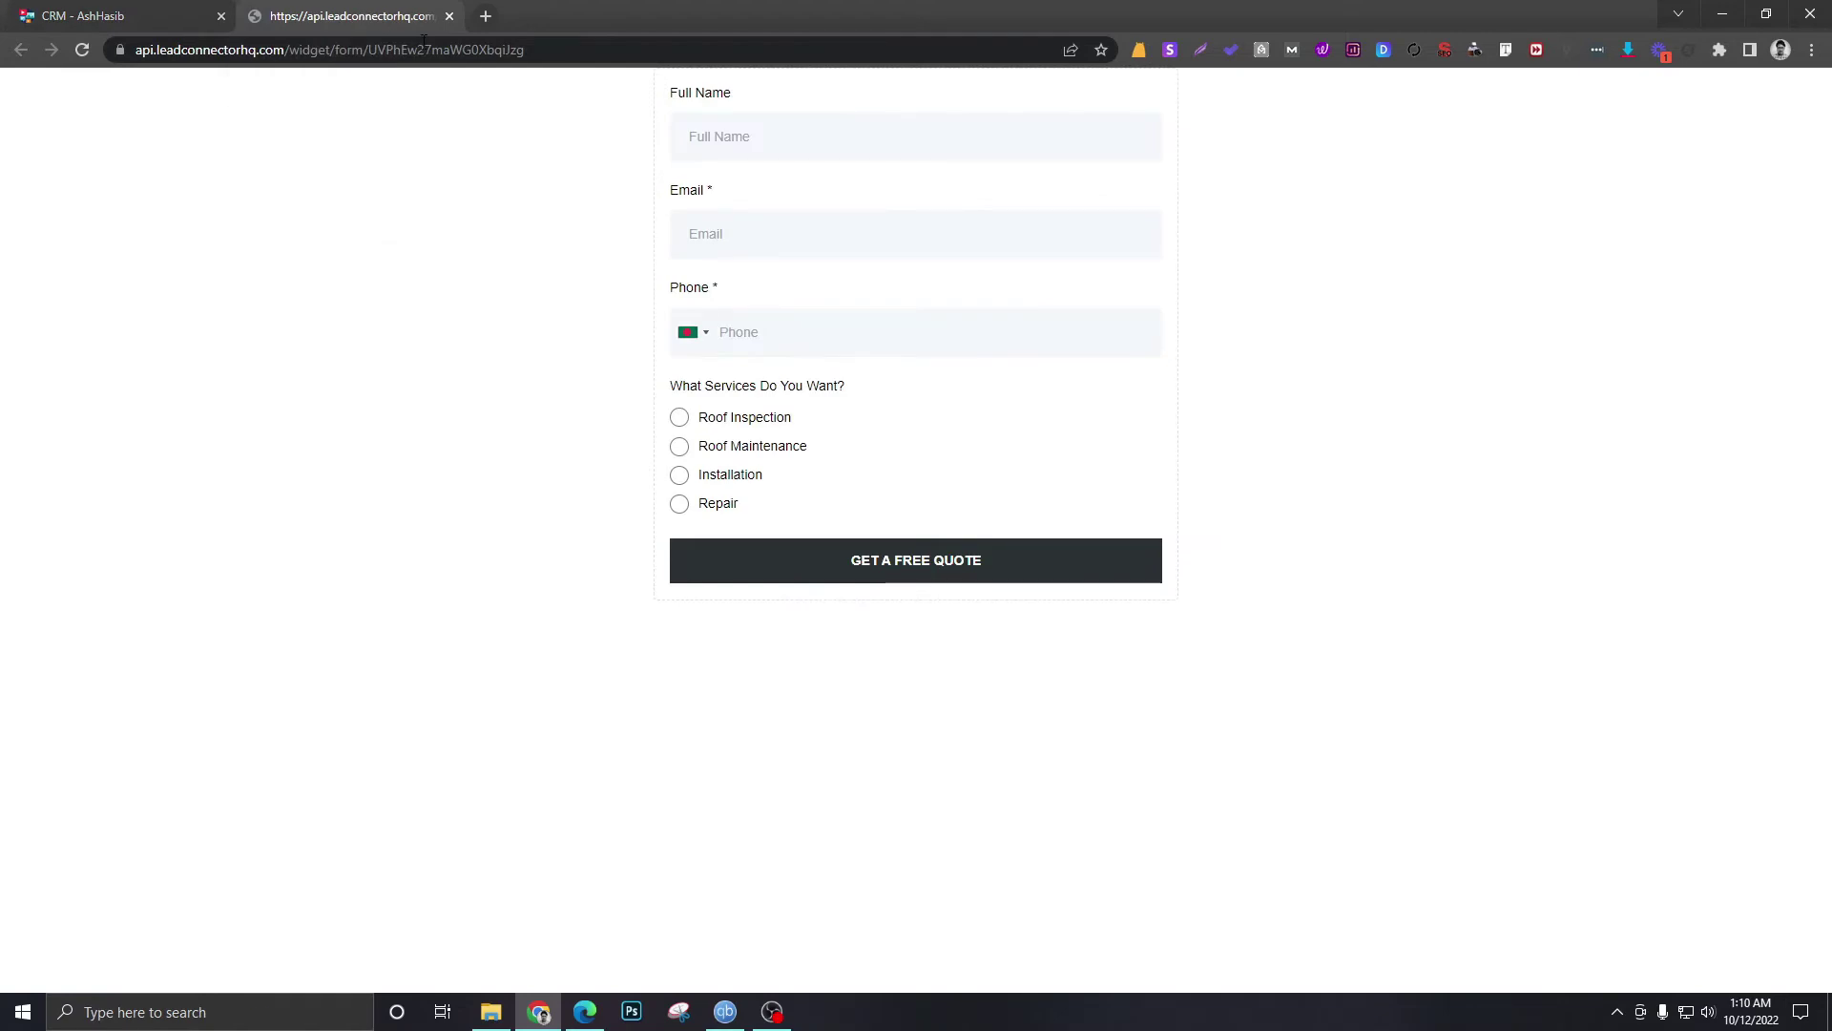
click(756, 141)
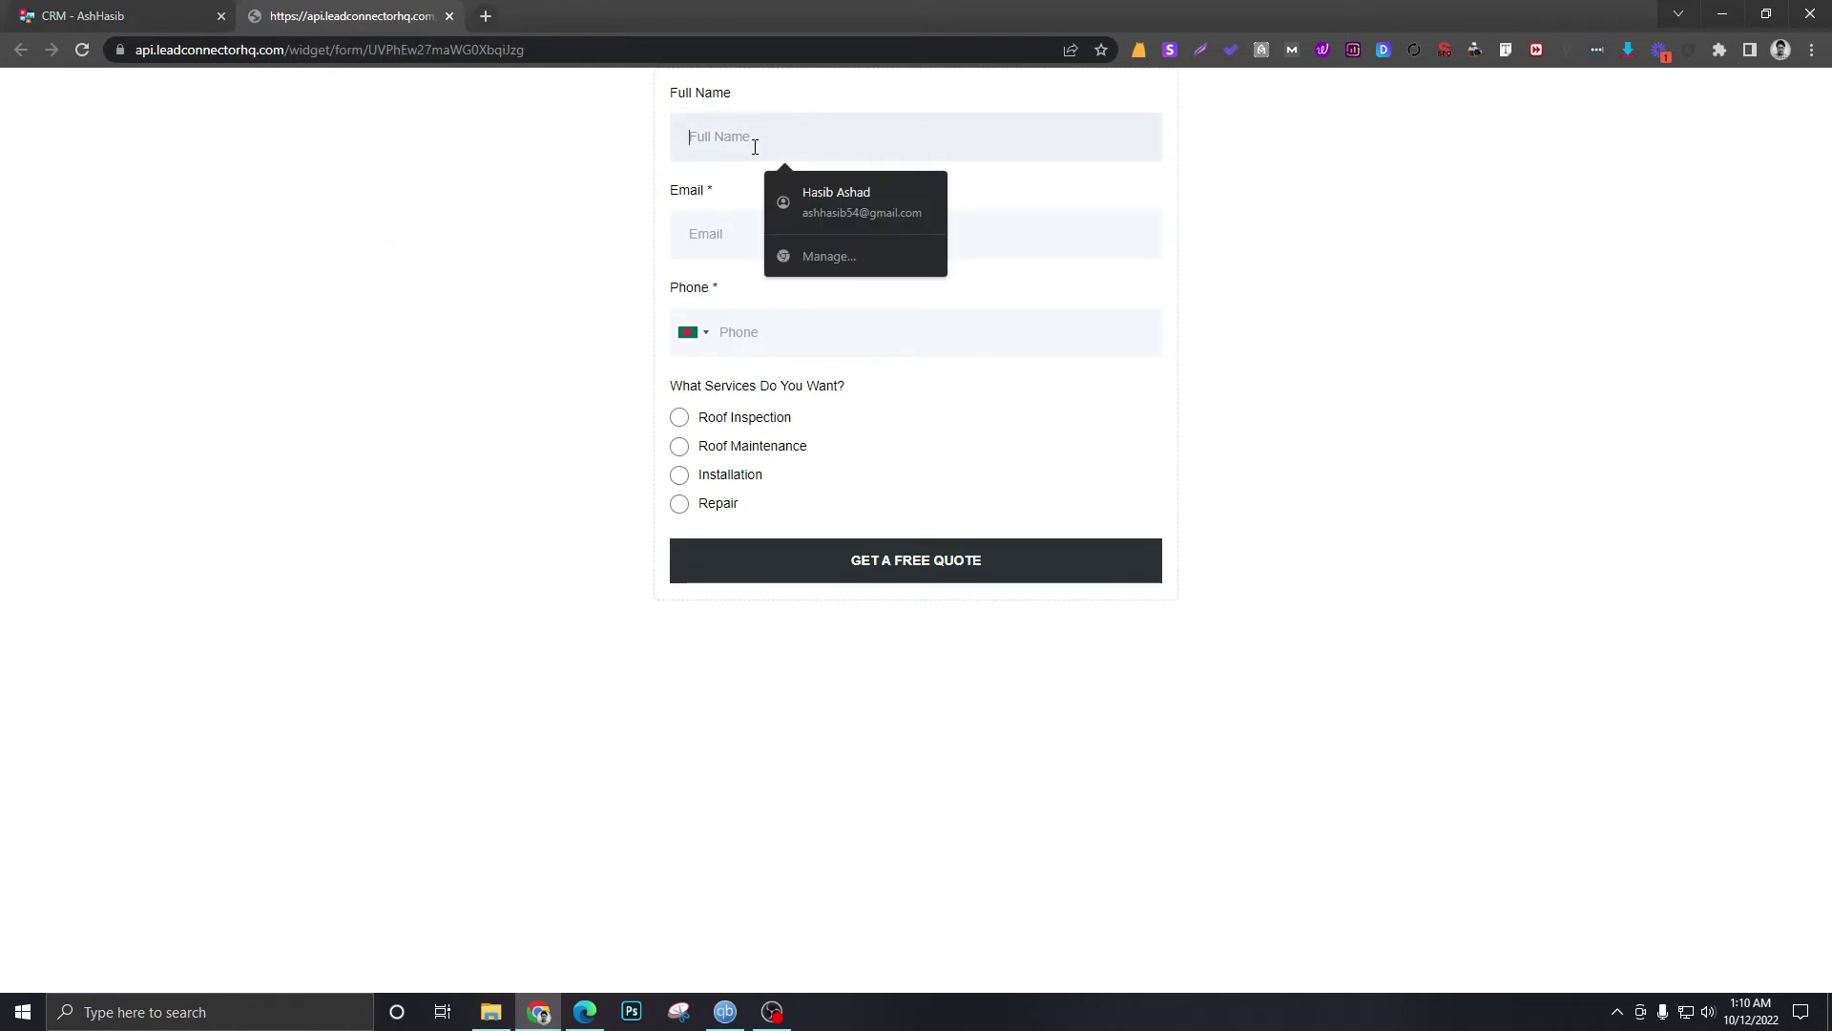
text(Tom ham)
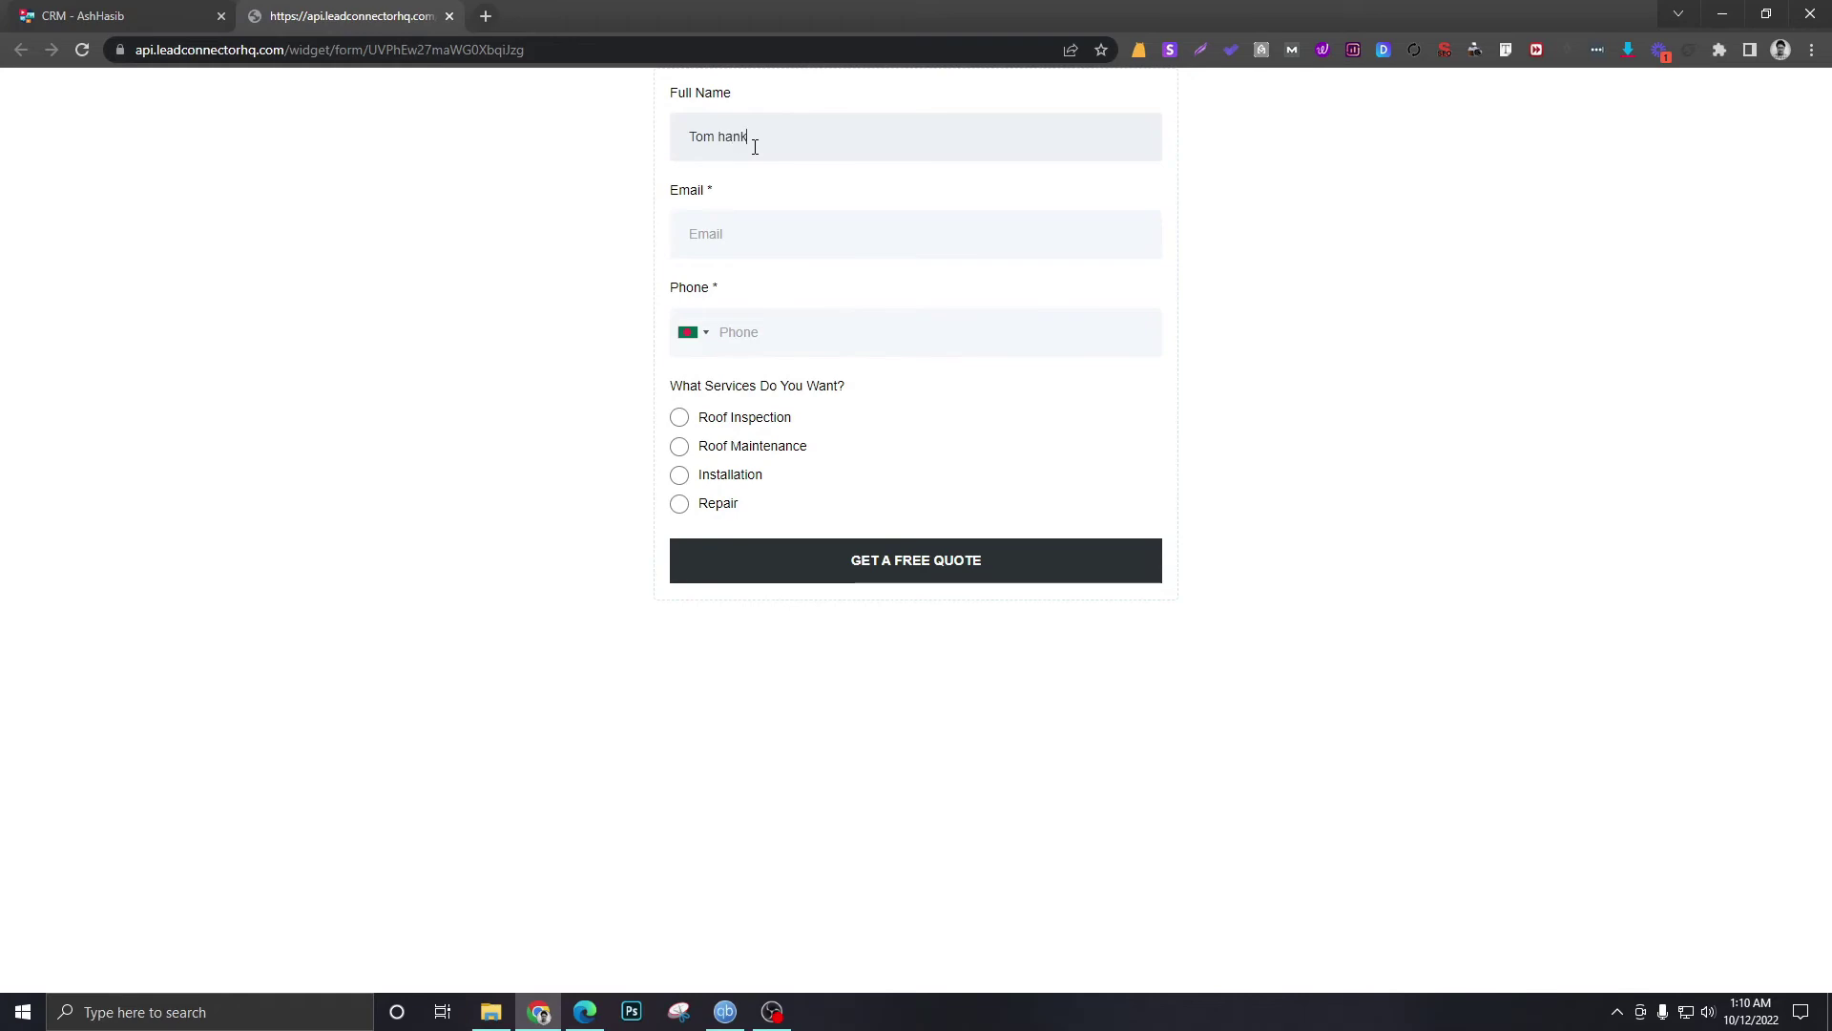
key(BackSpace)
key(BackSpace)
text(anks)
key(Tab)
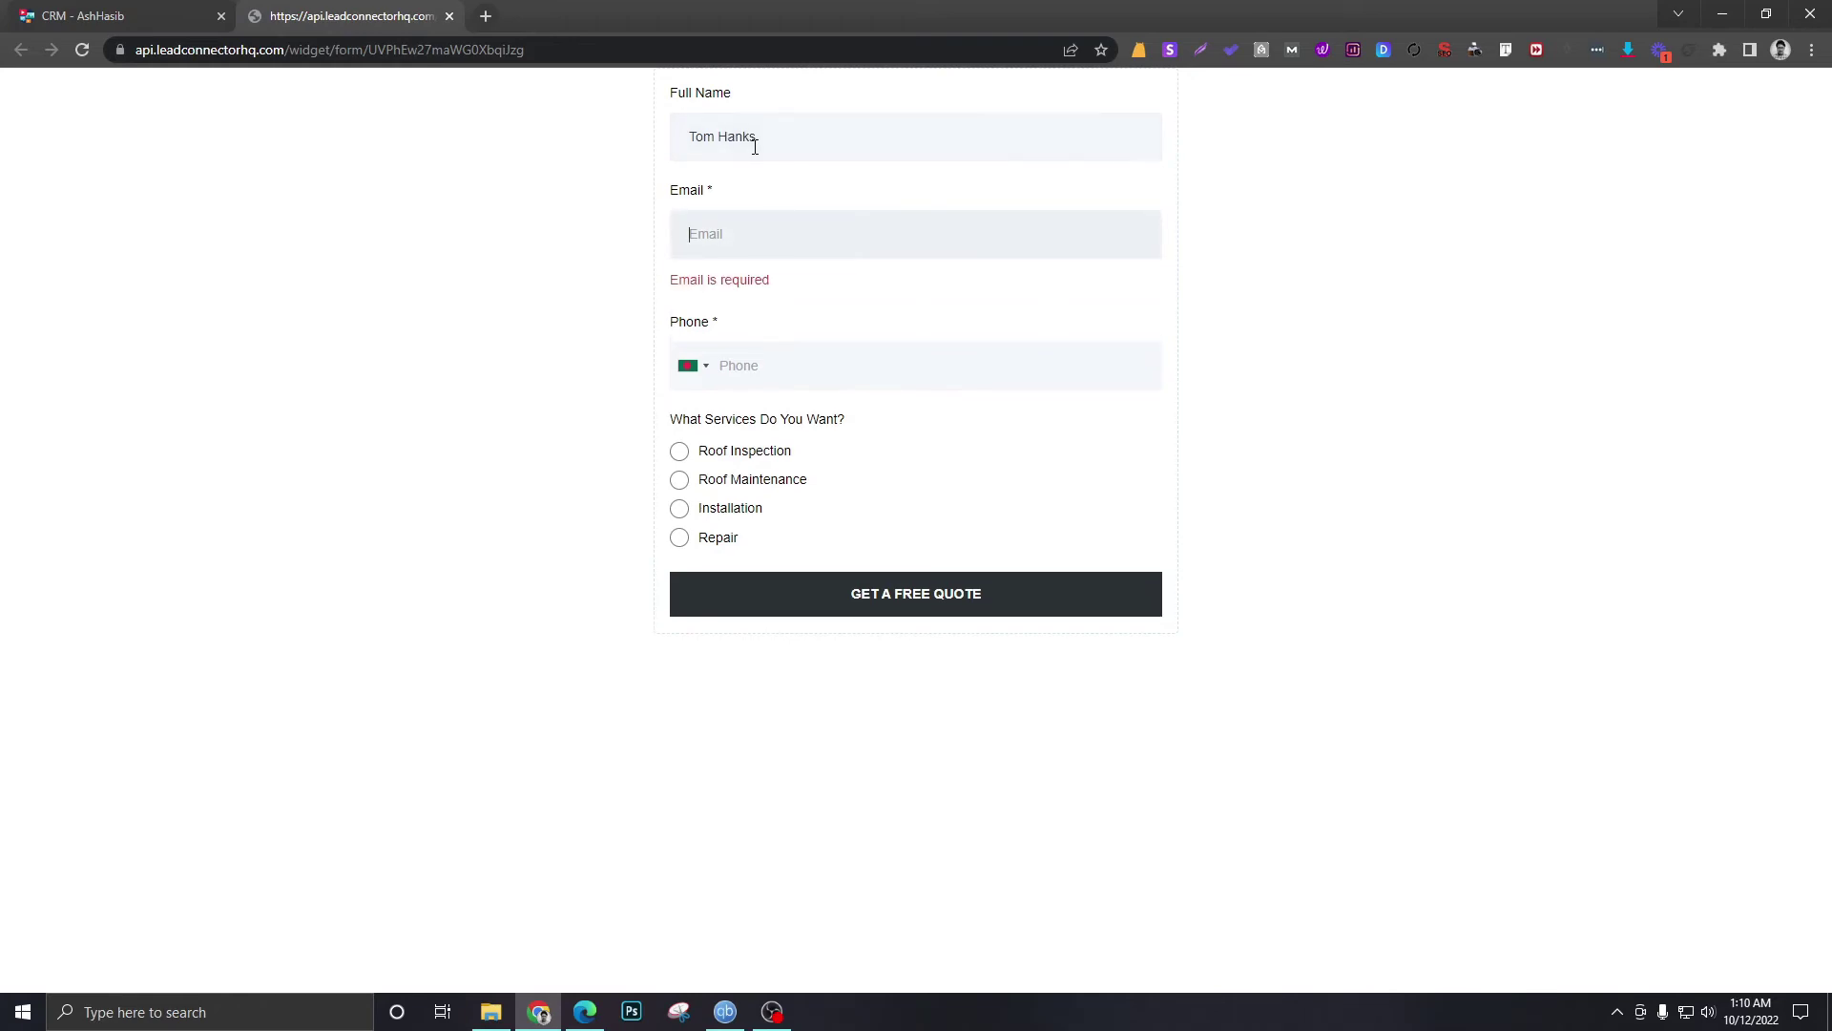
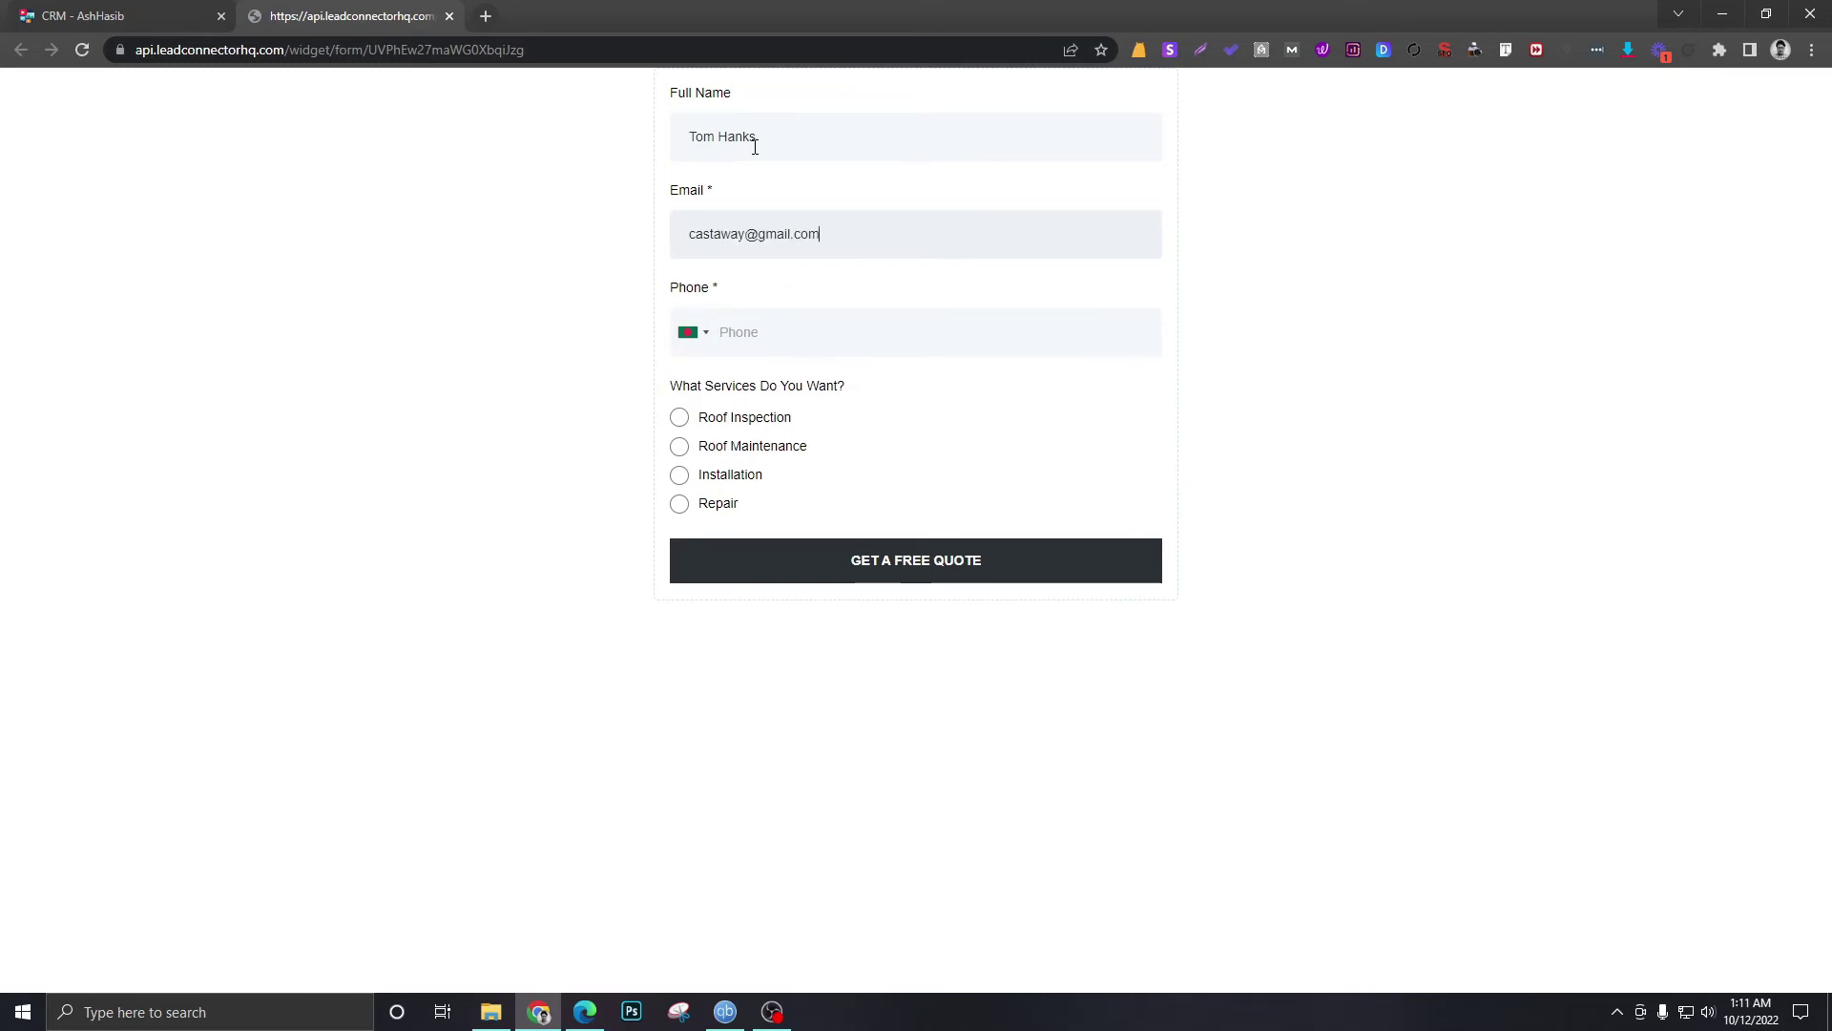
- Enter a United States phone number, choose the Installation service, and submit the quote request
click(694, 332)
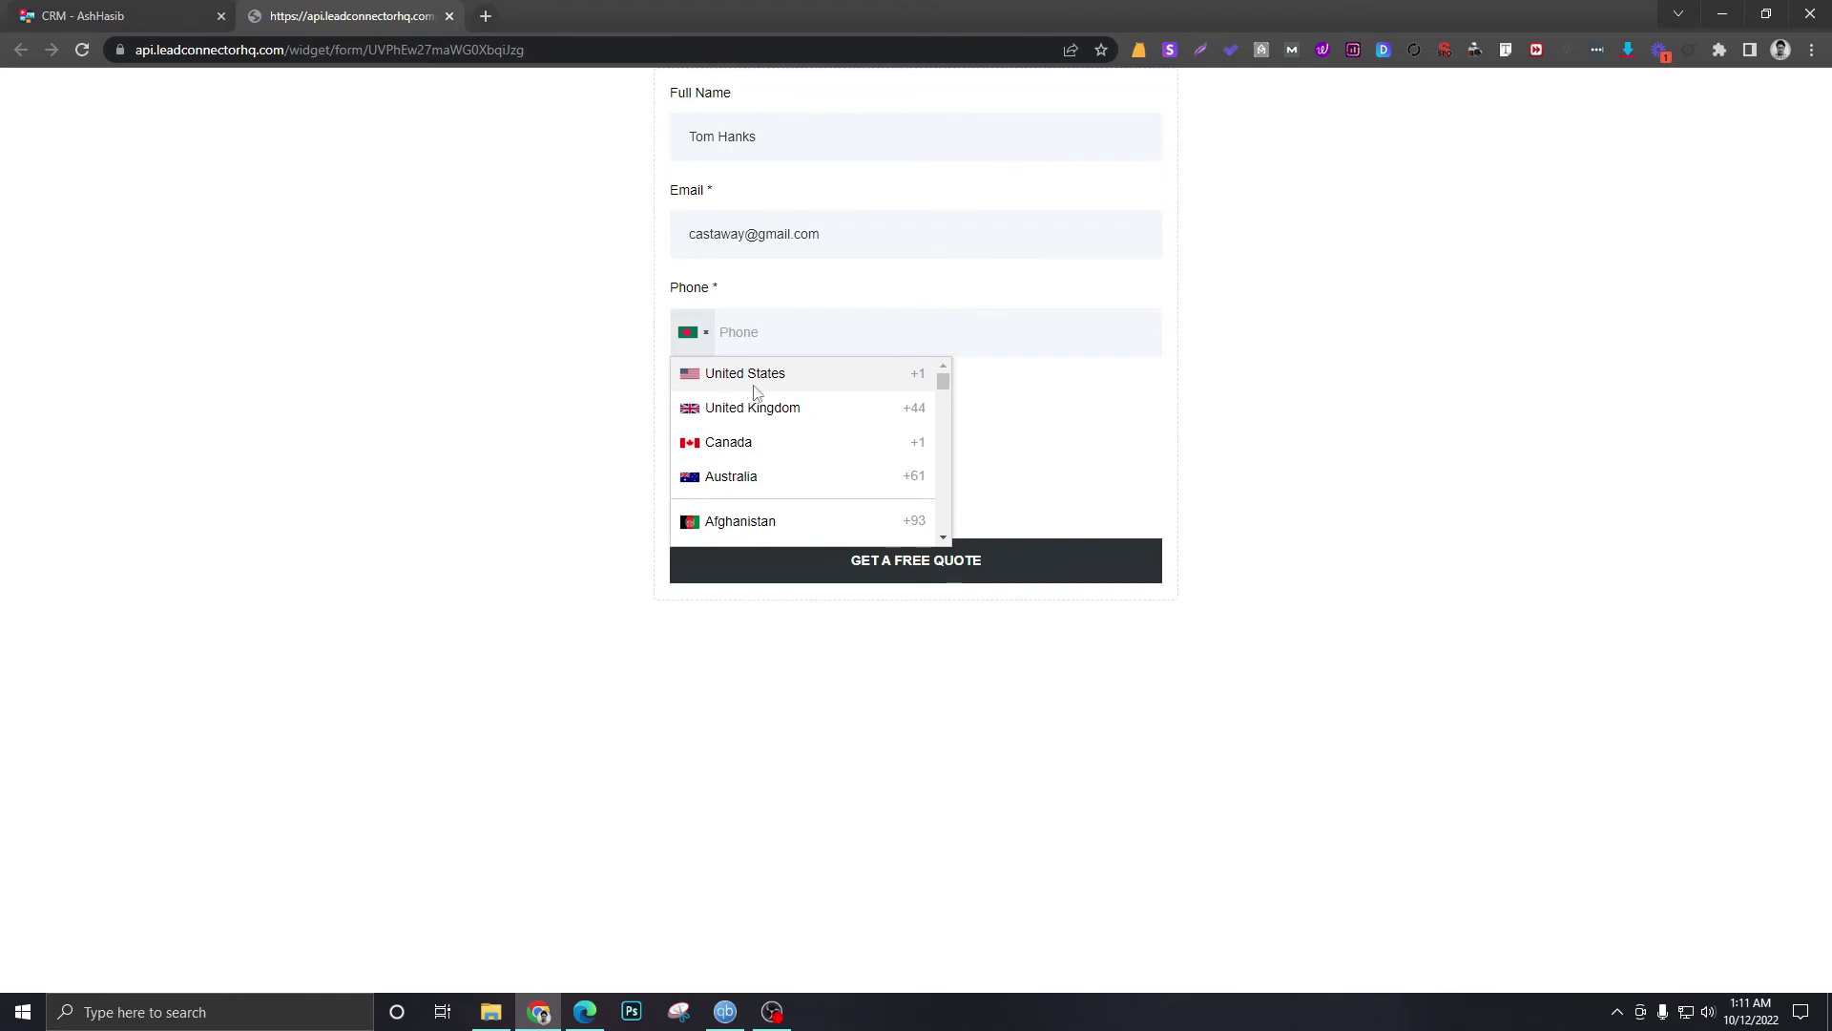
click(754, 377)
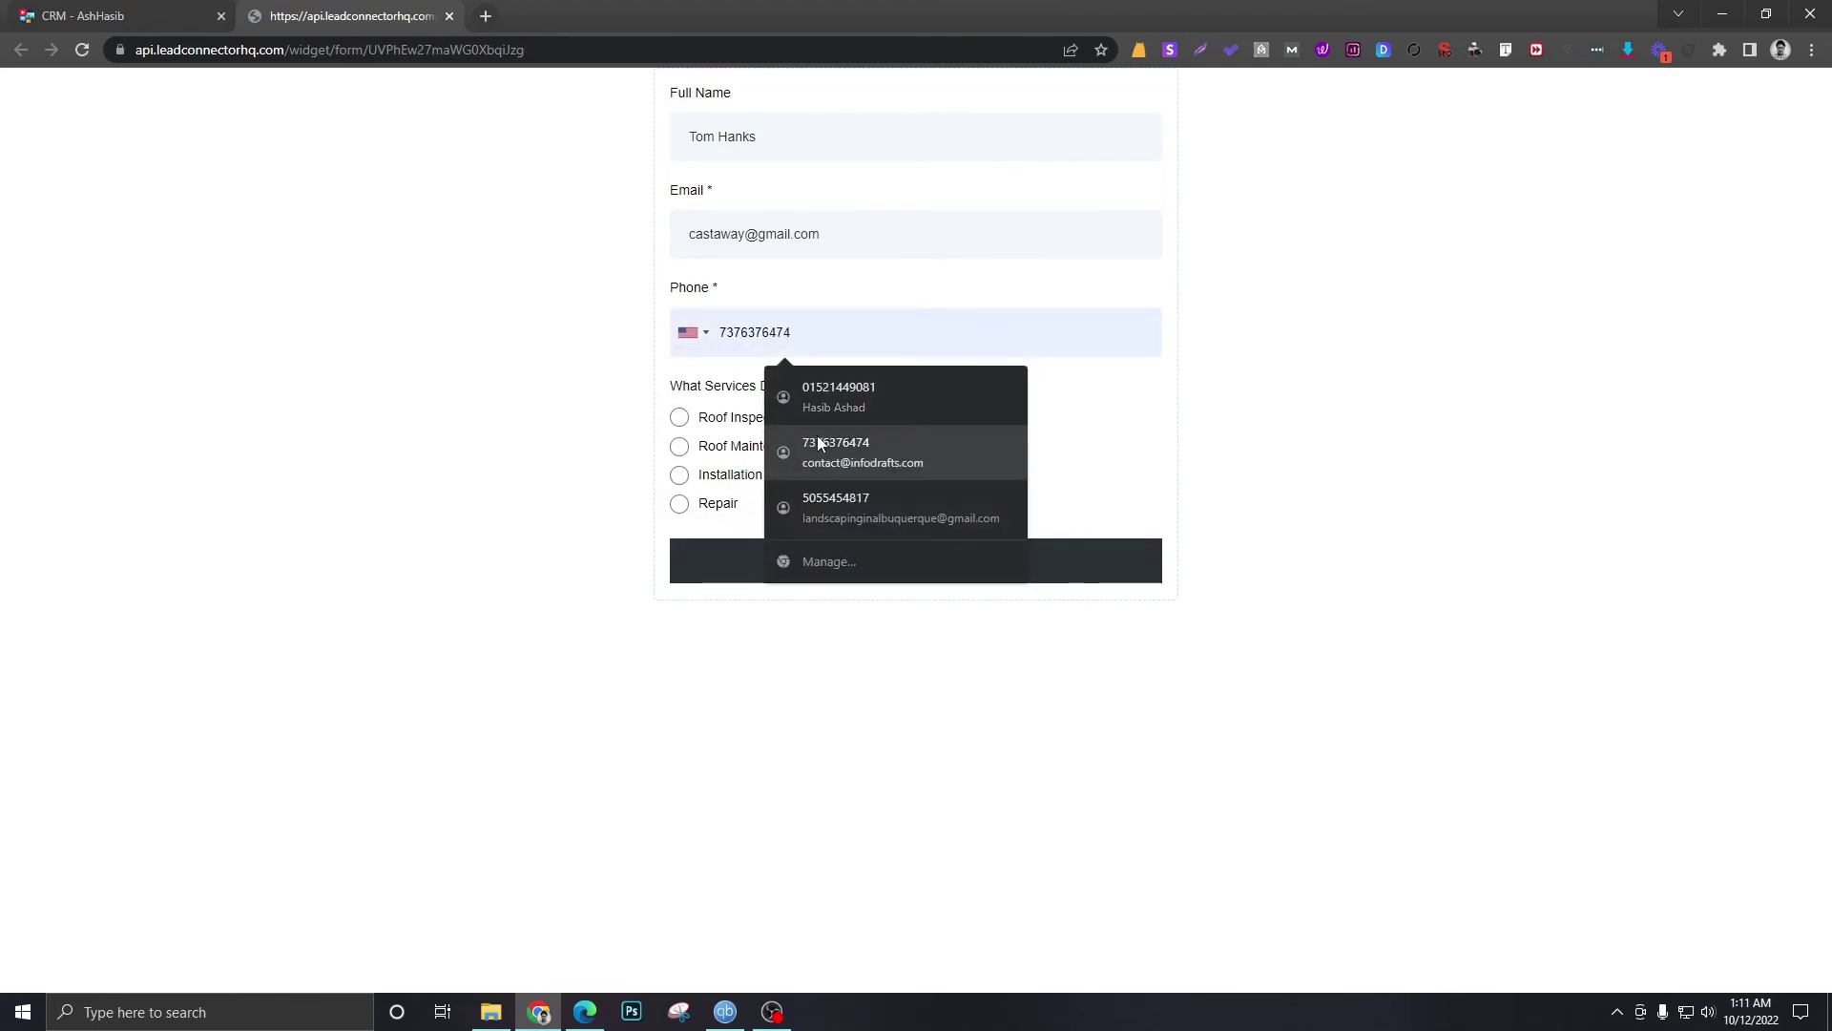
click(918, 496)
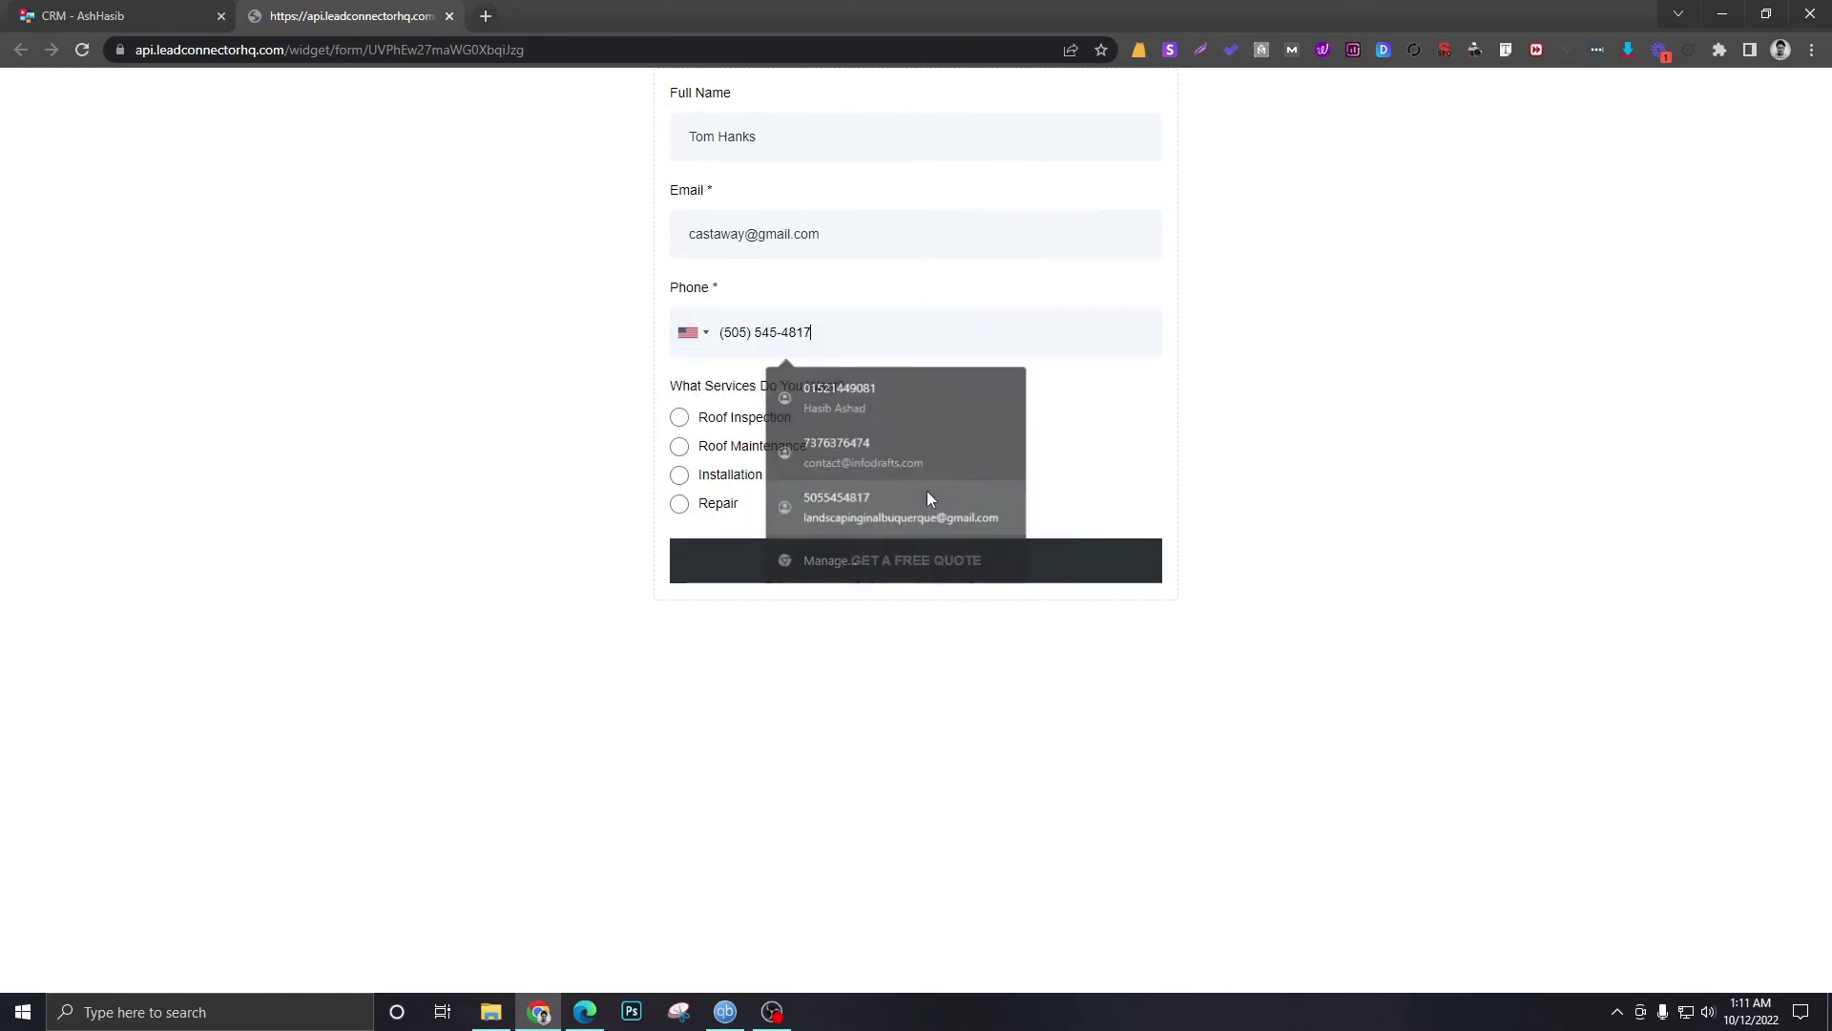
click(678, 417)
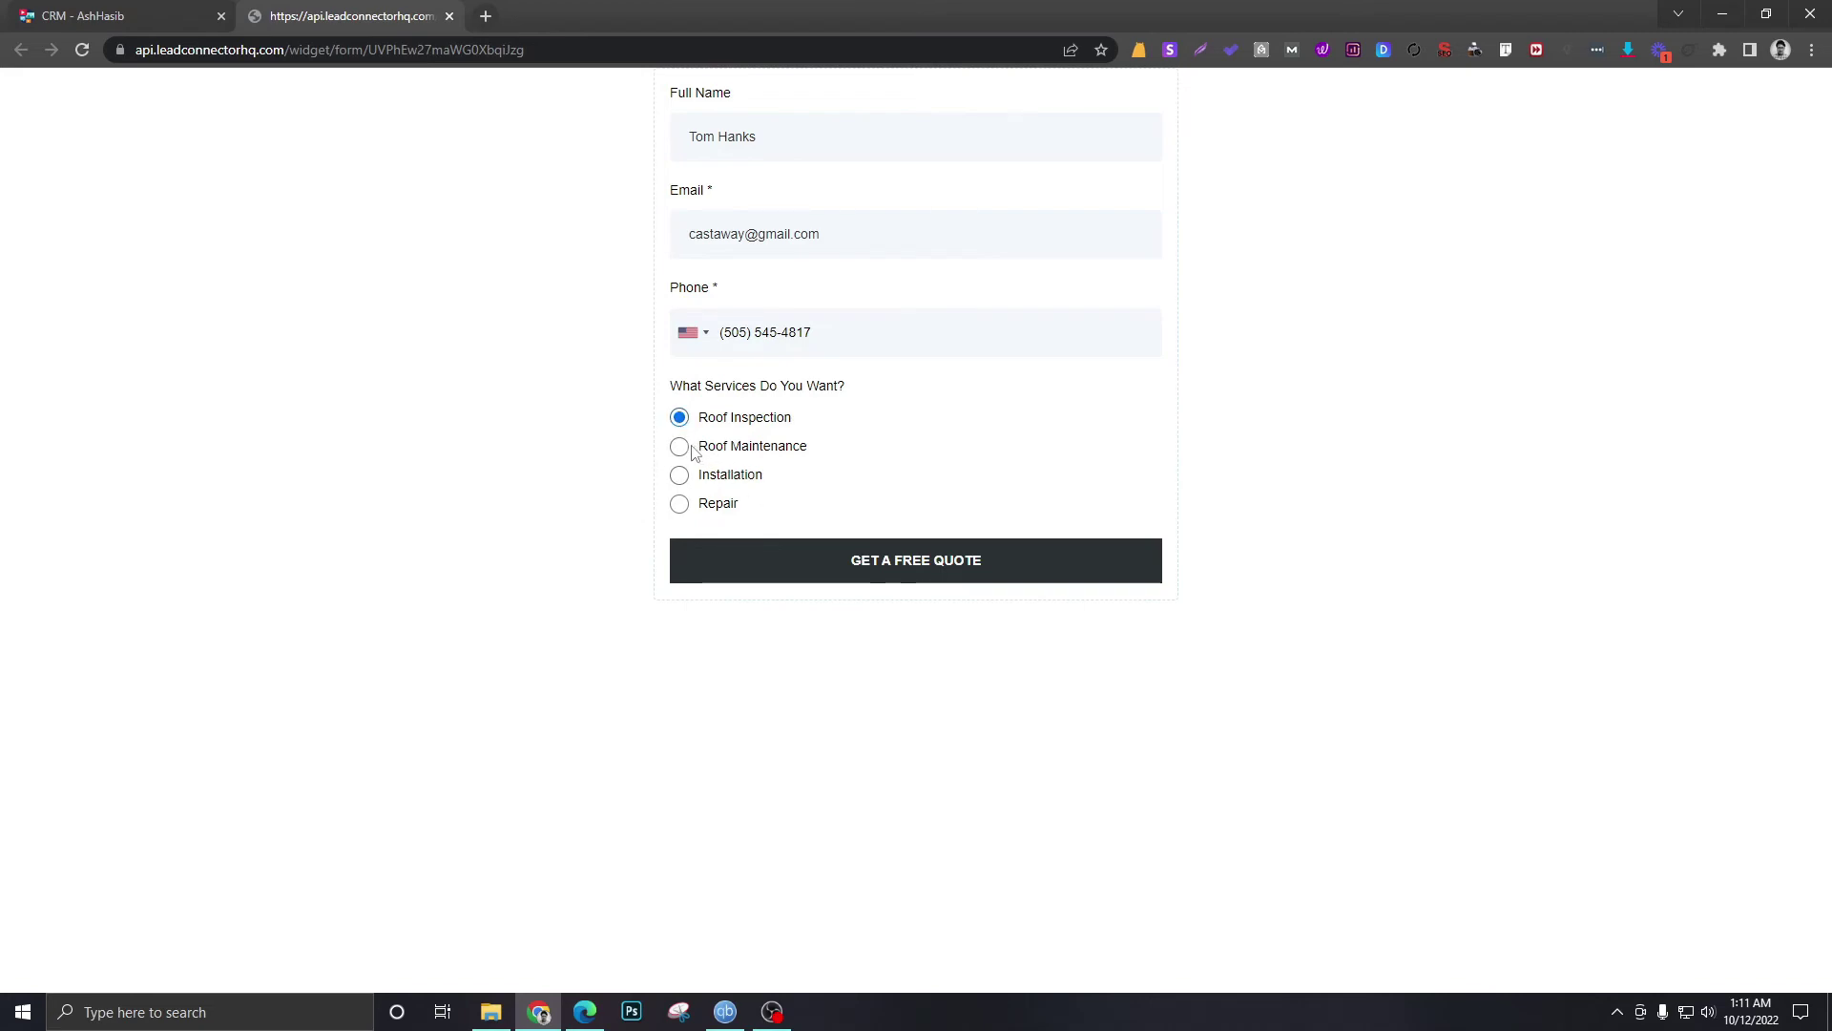
click(679, 446)
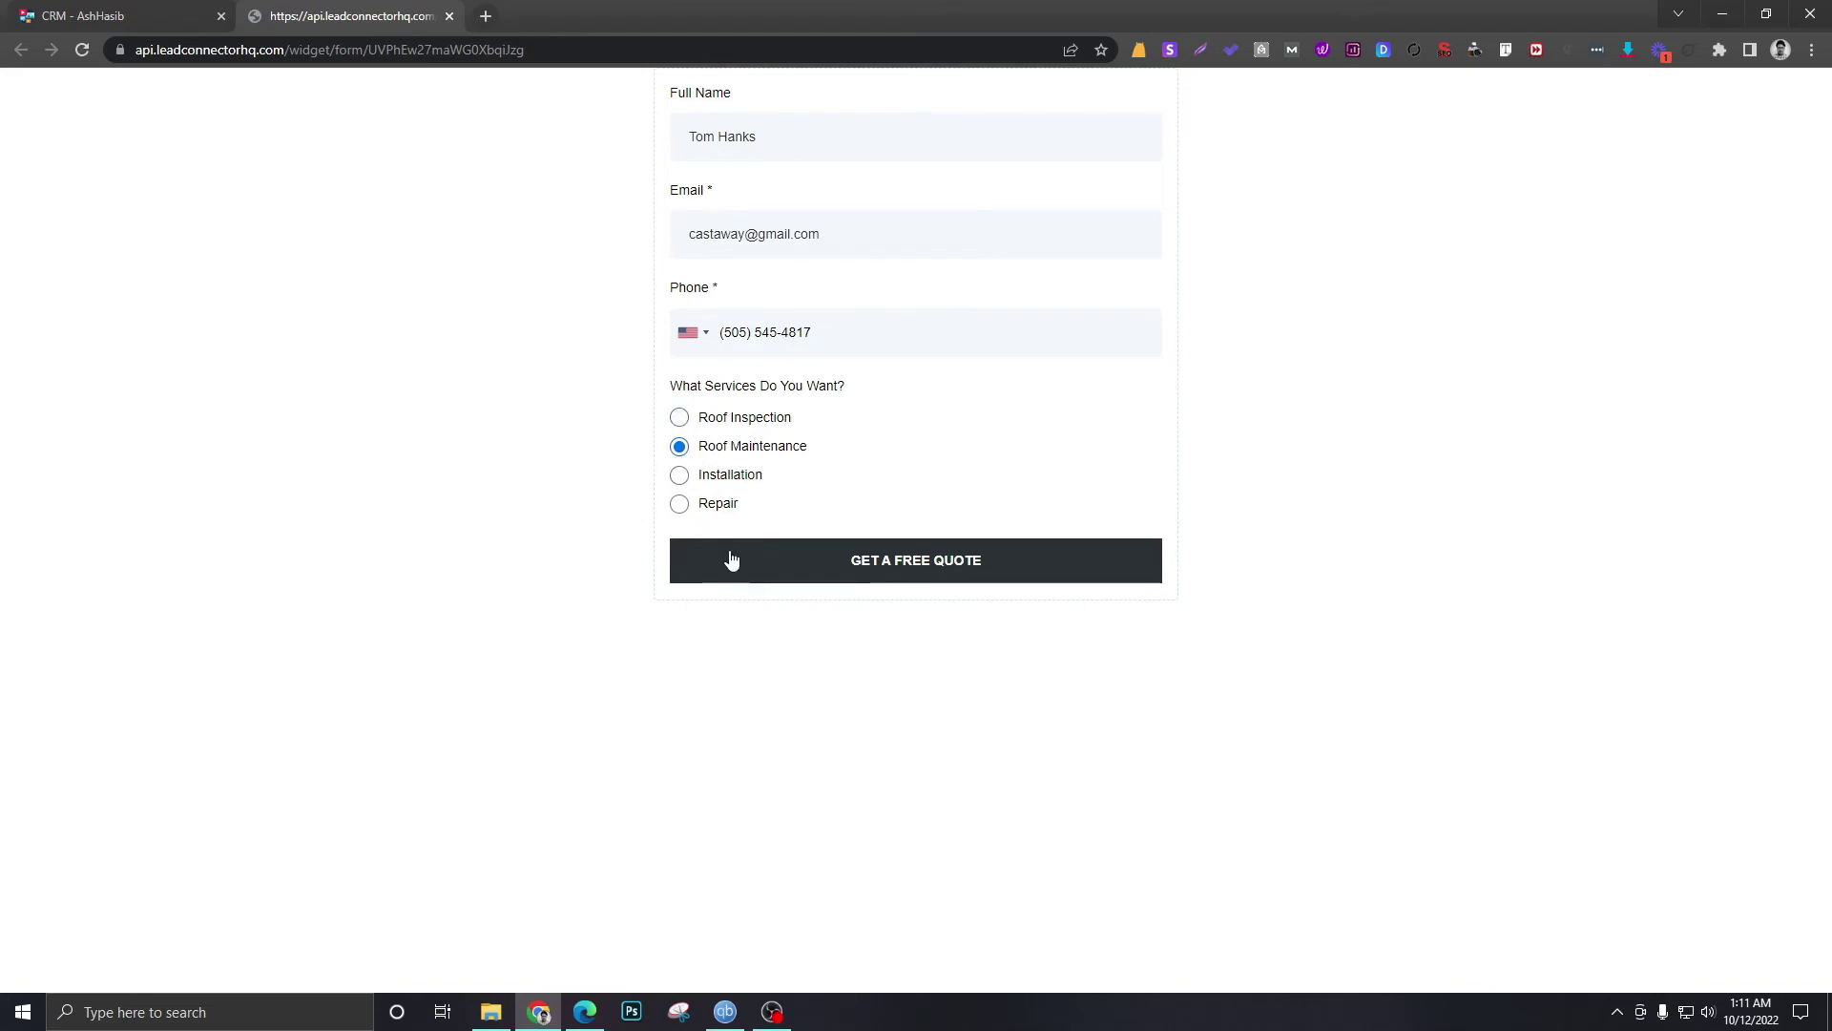
click(679, 474)
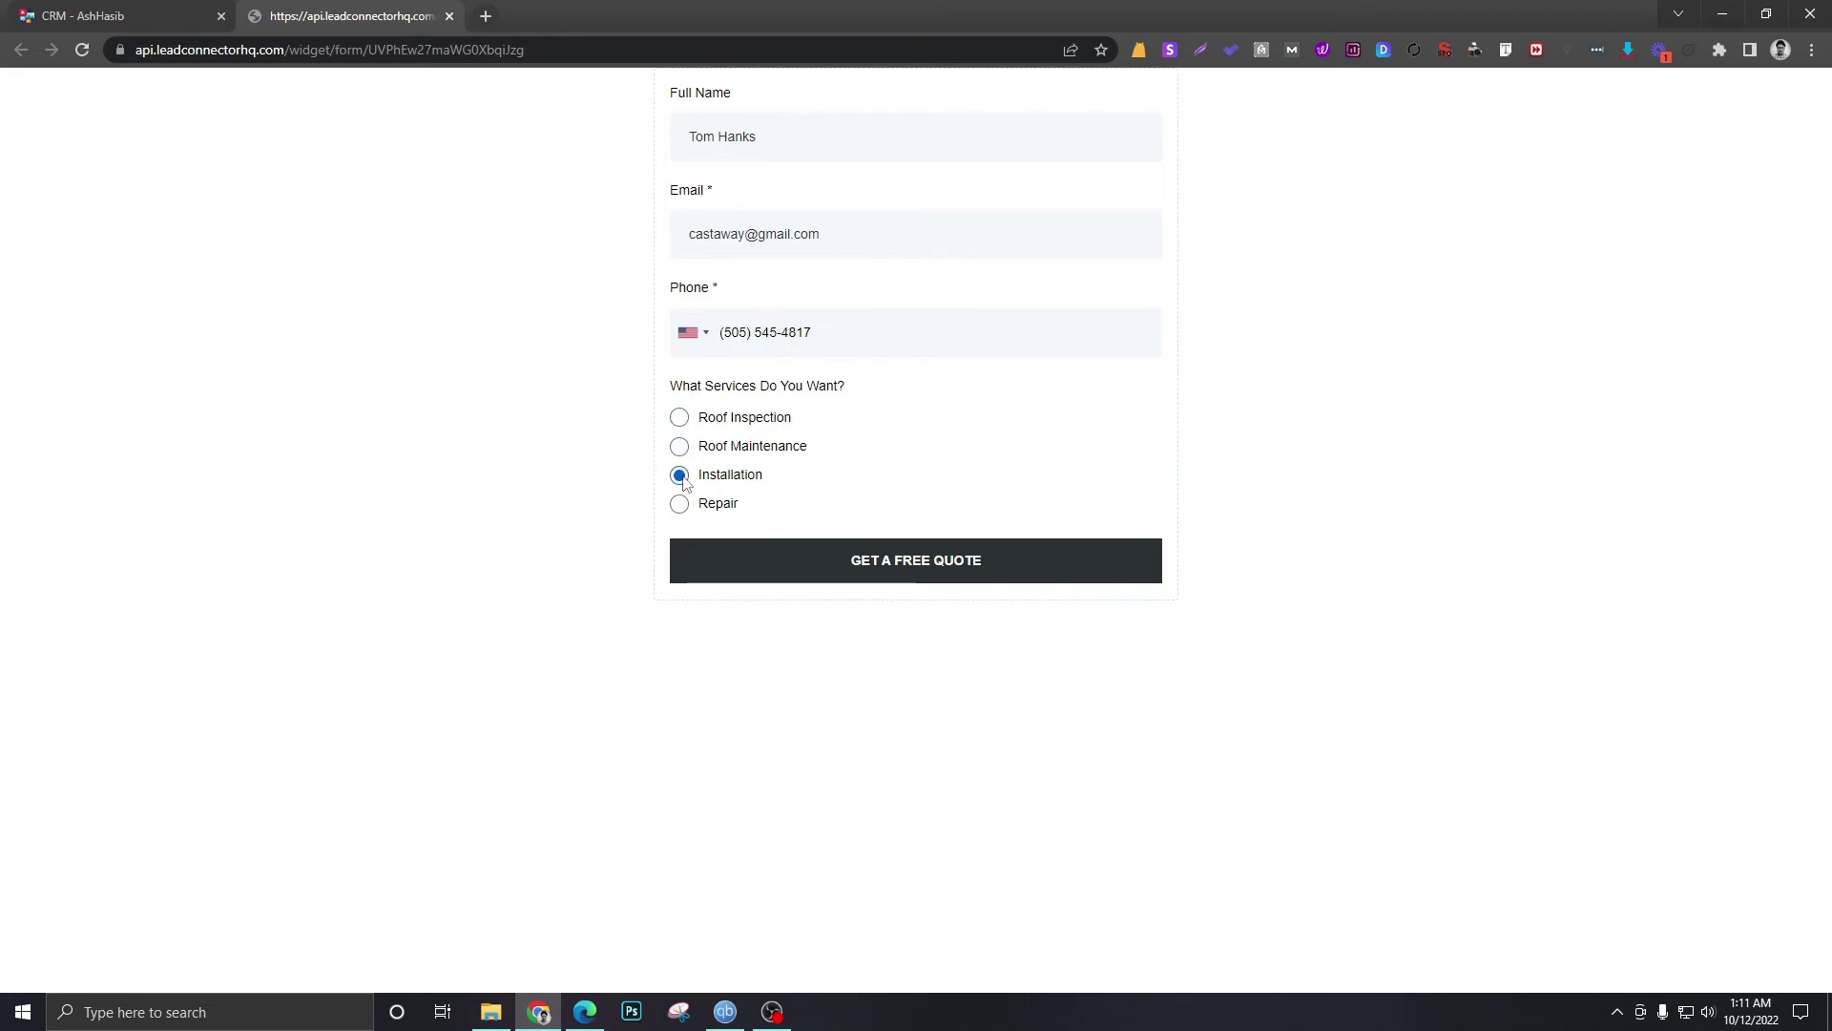
click(863, 568)
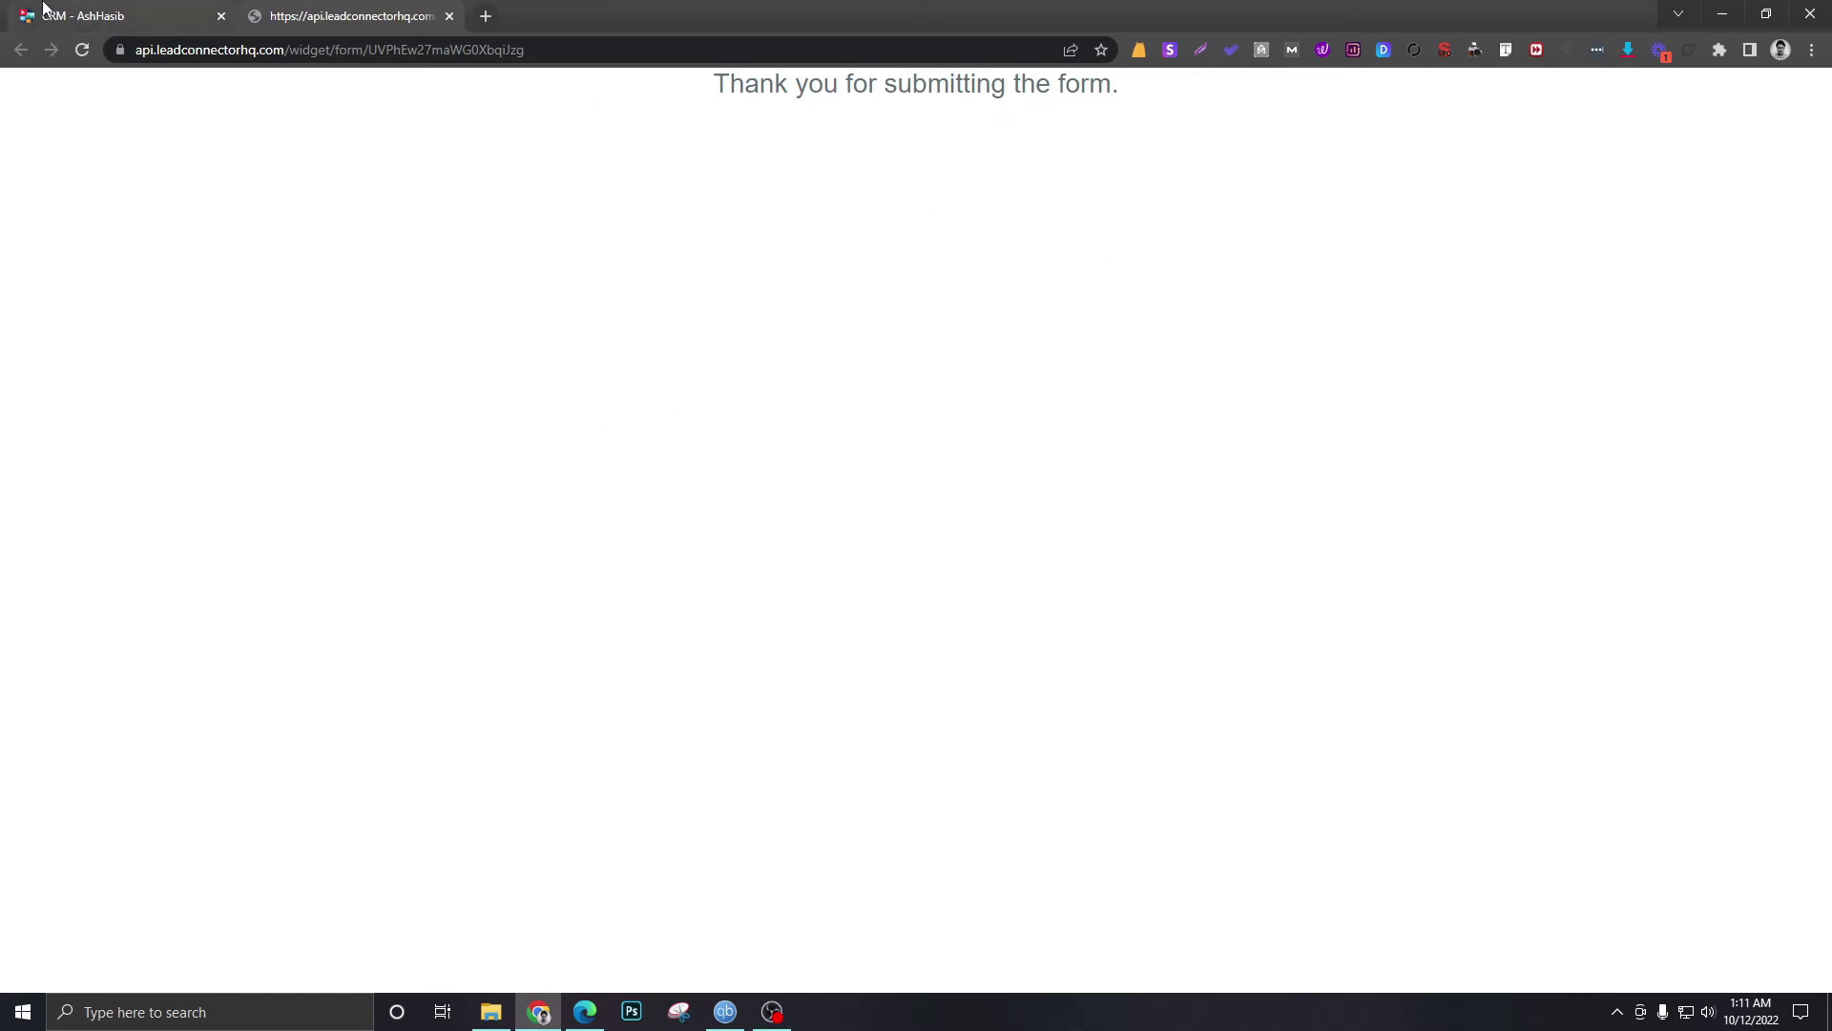
click(76, 16)
- Open the Opportunities board showing the new Website Contact Form lead and dismiss the phone-number banner
click(95, 418)
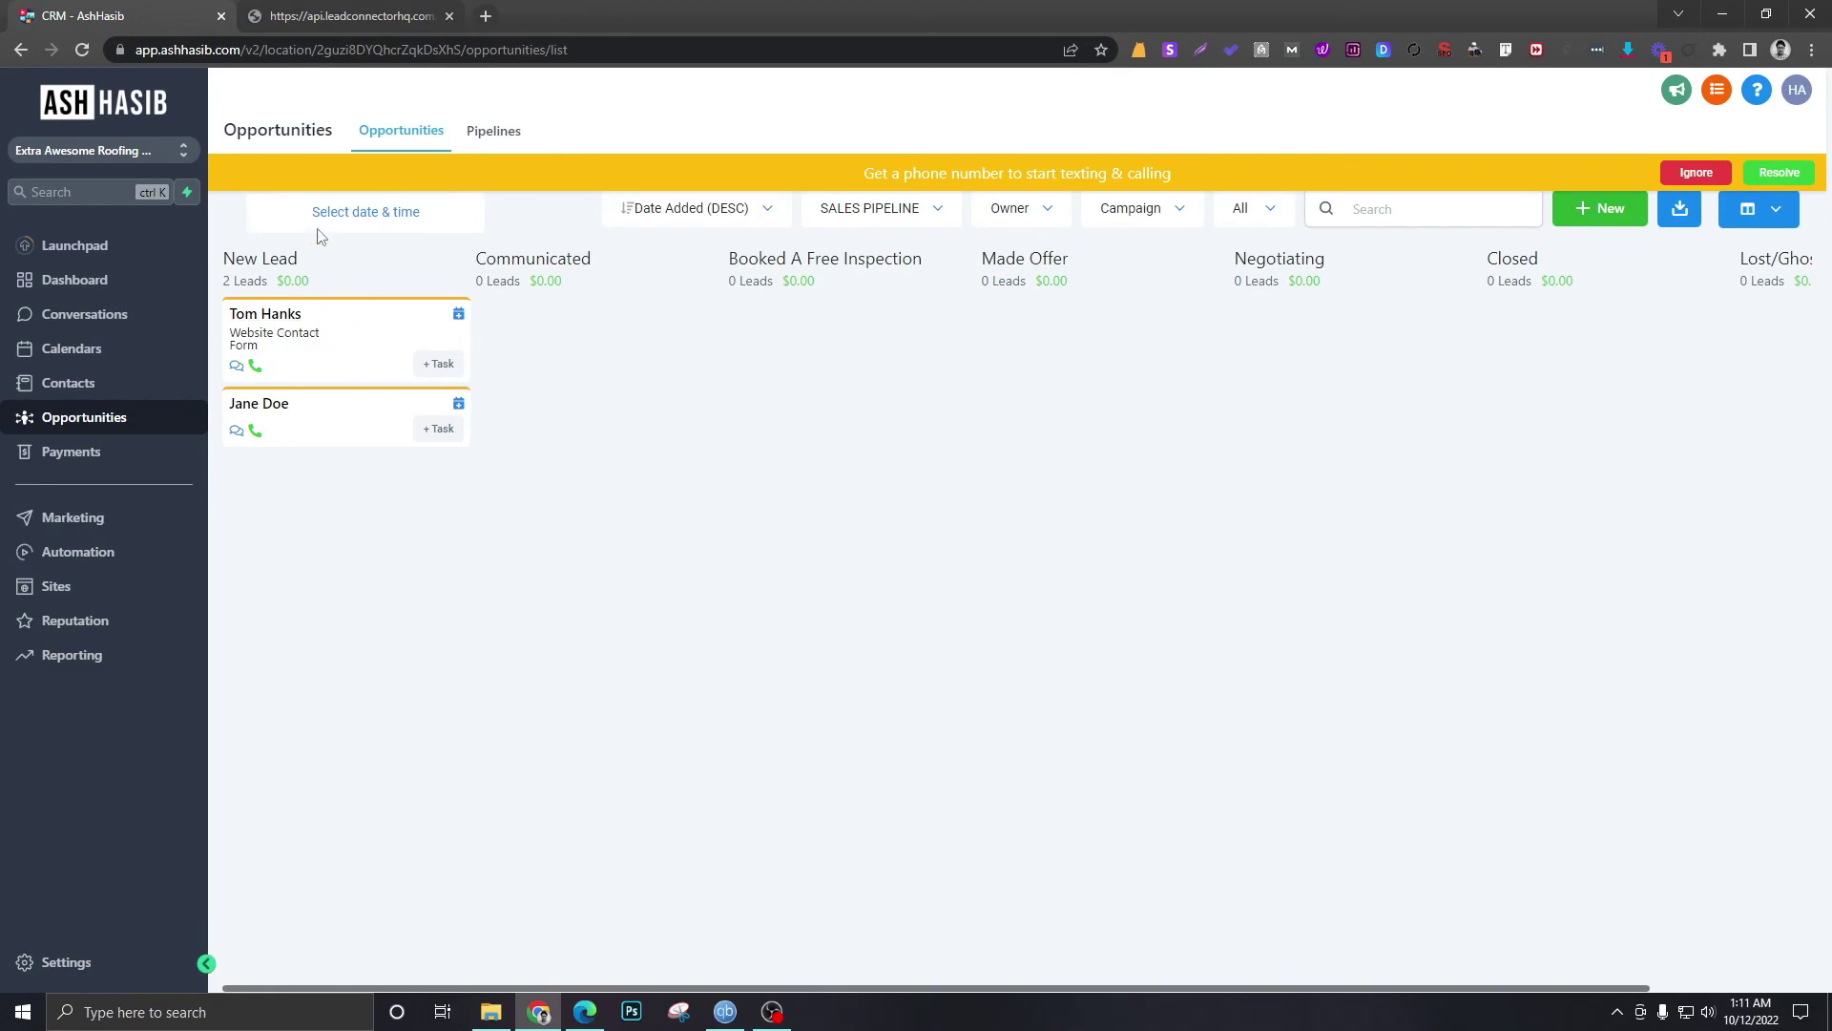
click(358, 16)
click(117, 11)
click(1689, 176)
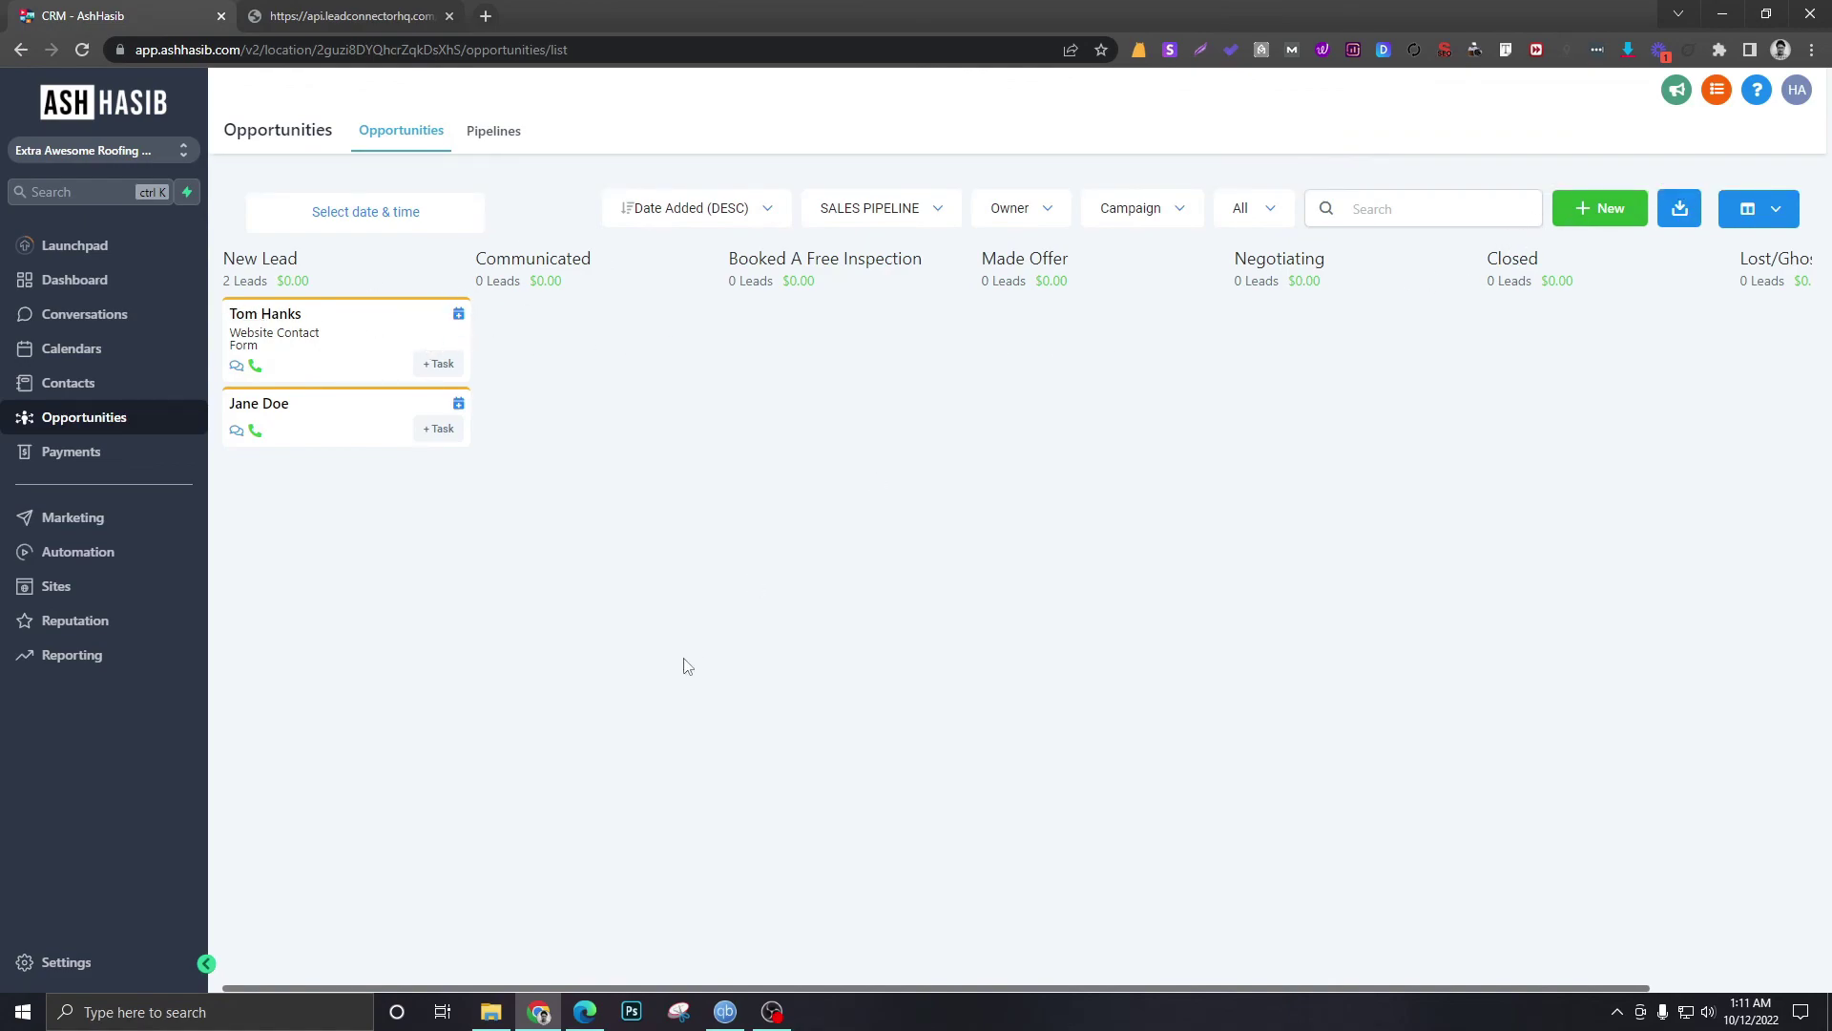